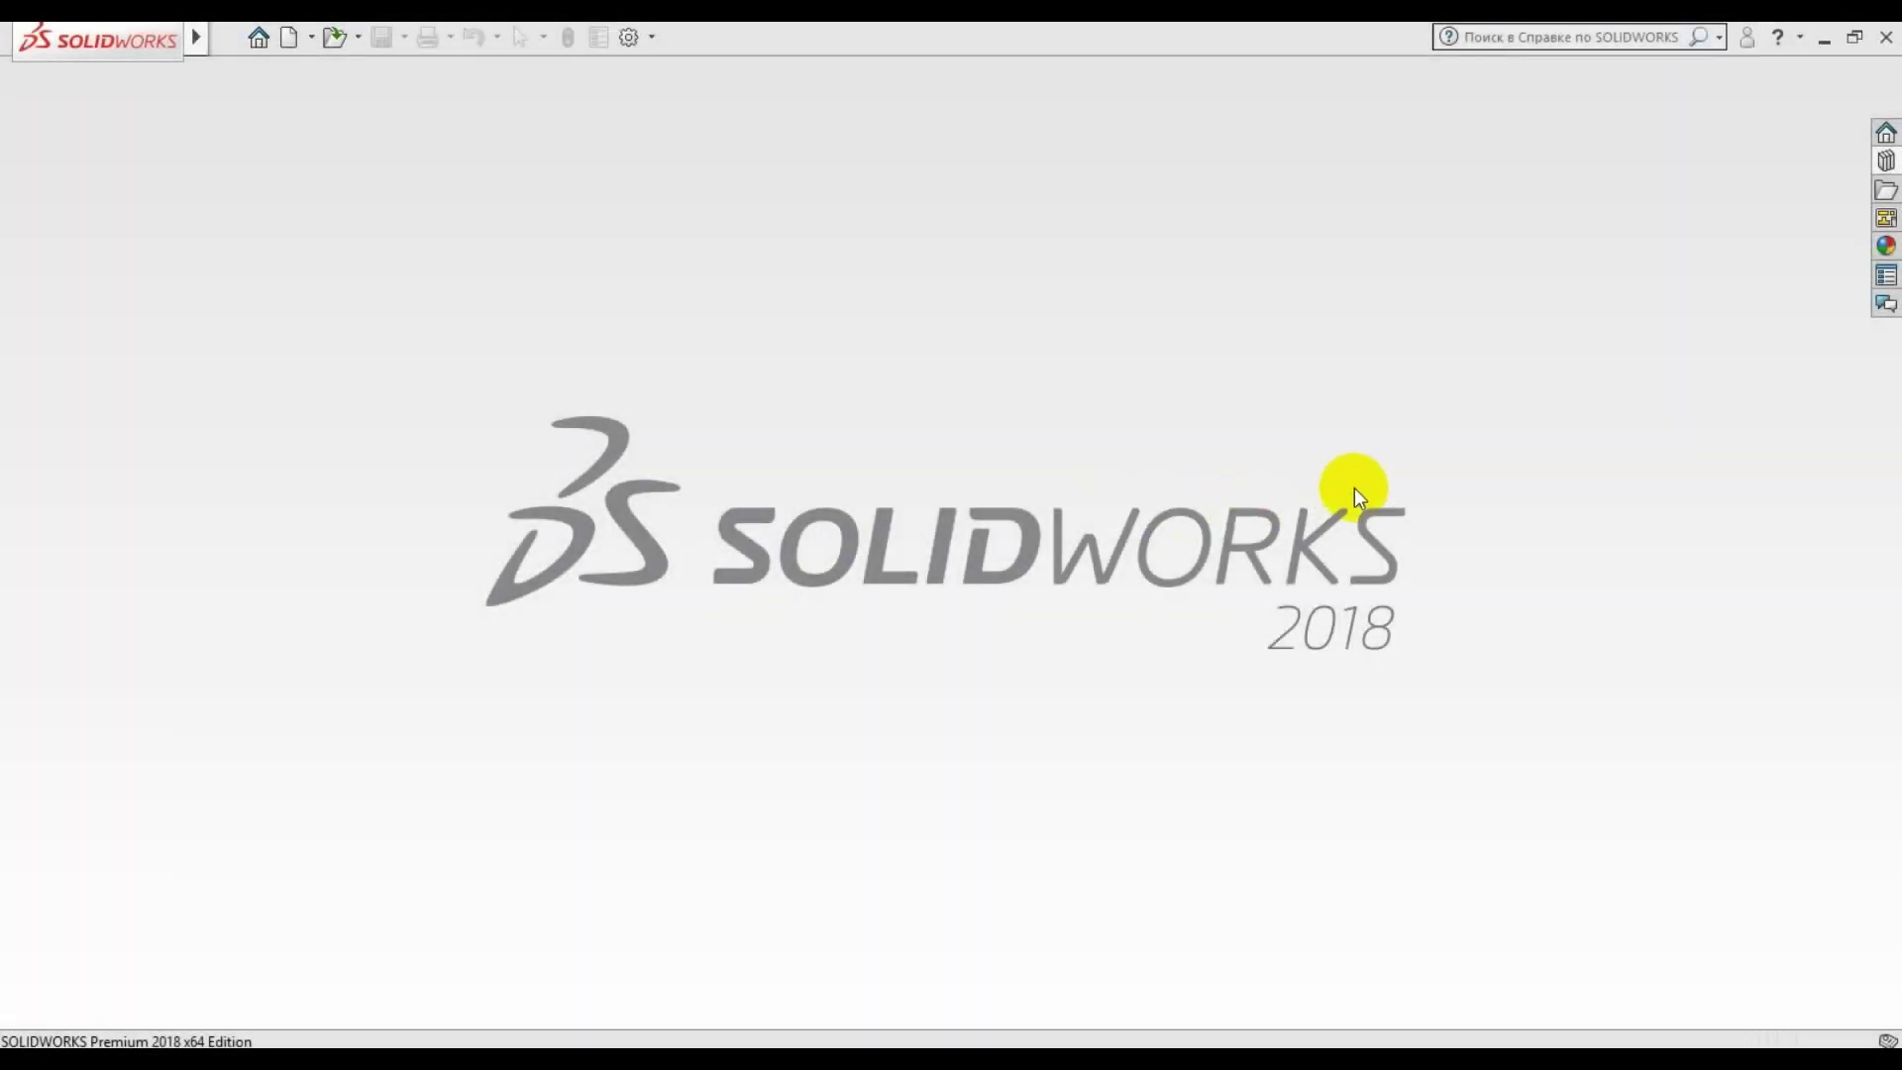
Open the Design Library and show the Toolbox standards collection
{"action": "left_click", "coordinate": [1882, 164]}
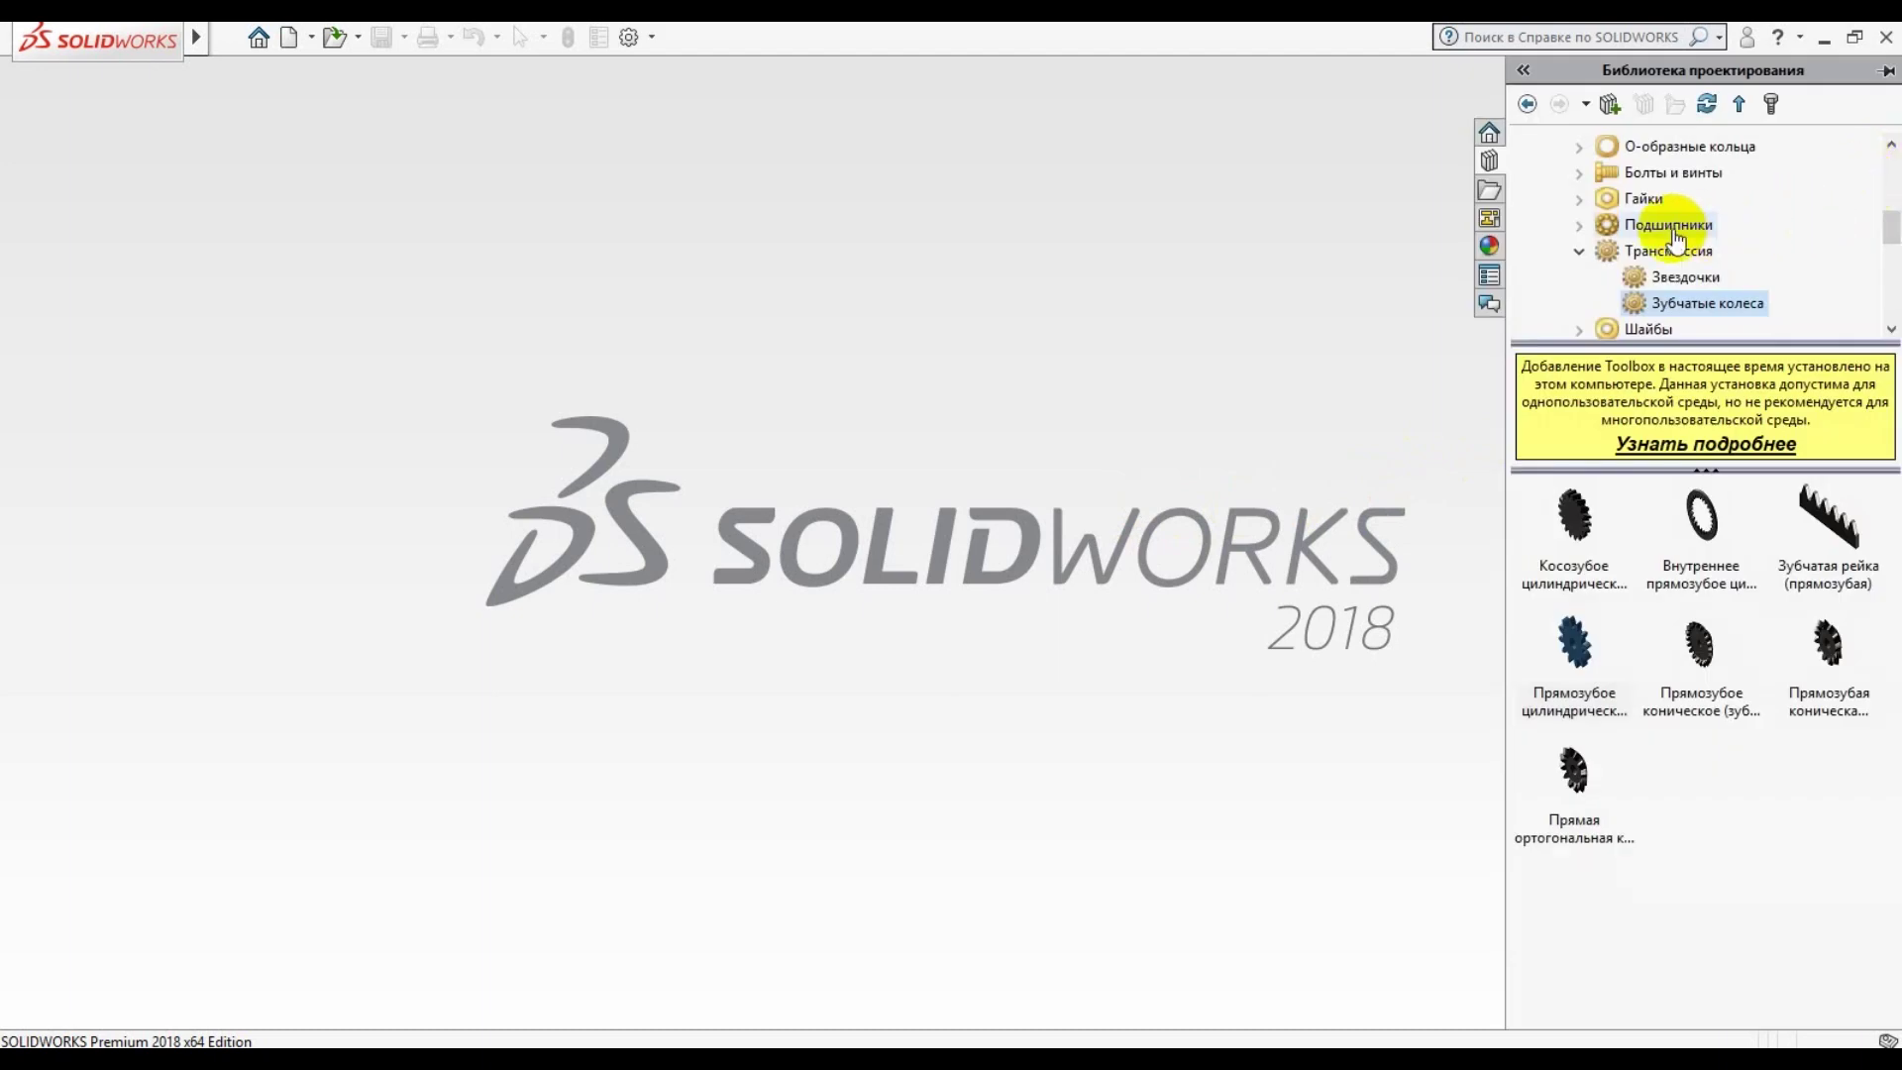
{"action": "scroll", "coordinate": [1674, 238], "scroll_direction": "up", "scroll_amount": 2}
{"action": "scroll", "coordinate": [1674, 238], "scroll_direction": "up", "scroll_amount": 2}
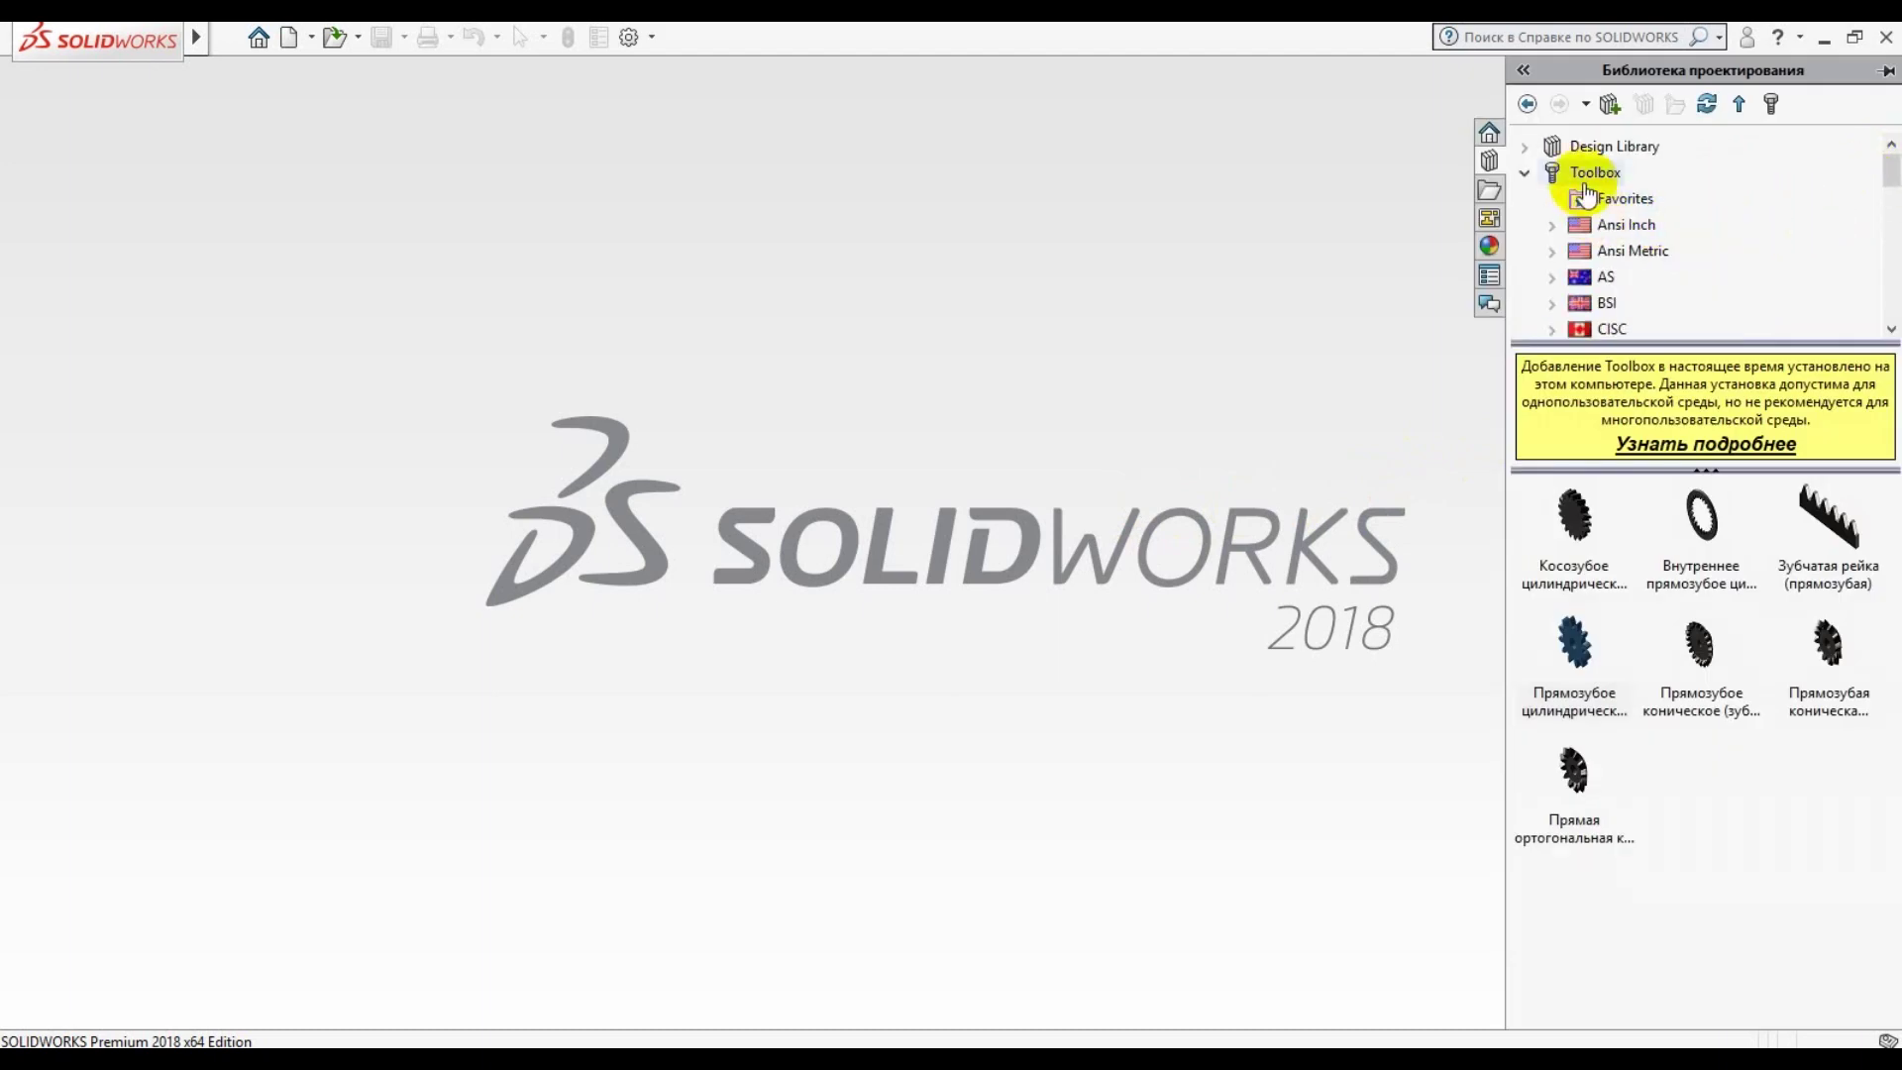
{"action": "left_click", "coordinate": [1593, 174]}
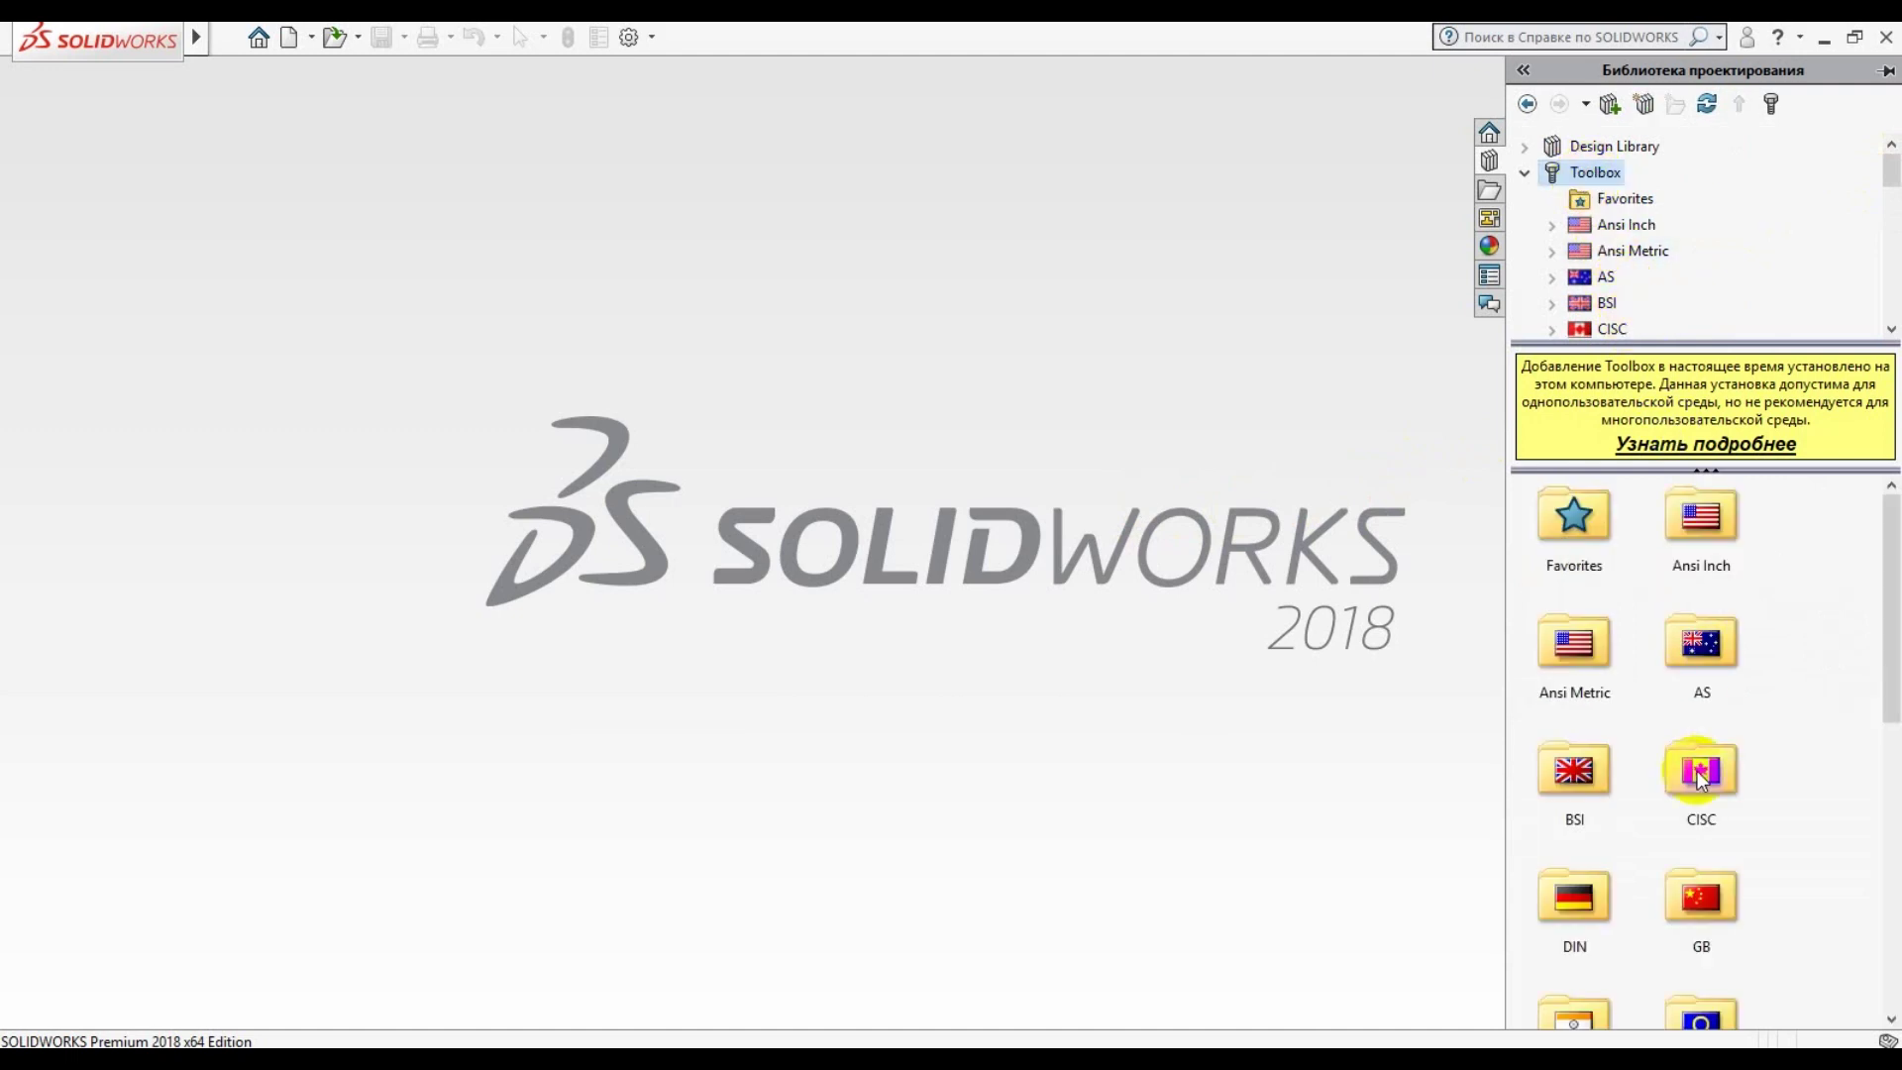
{"action": "scroll", "coordinate": [1700, 787], "scroll_direction": "down", "scroll_amount": 2}
{"action": "scroll", "coordinate": [1703, 787], "scroll_direction": "down", "scroll_amount": 2}
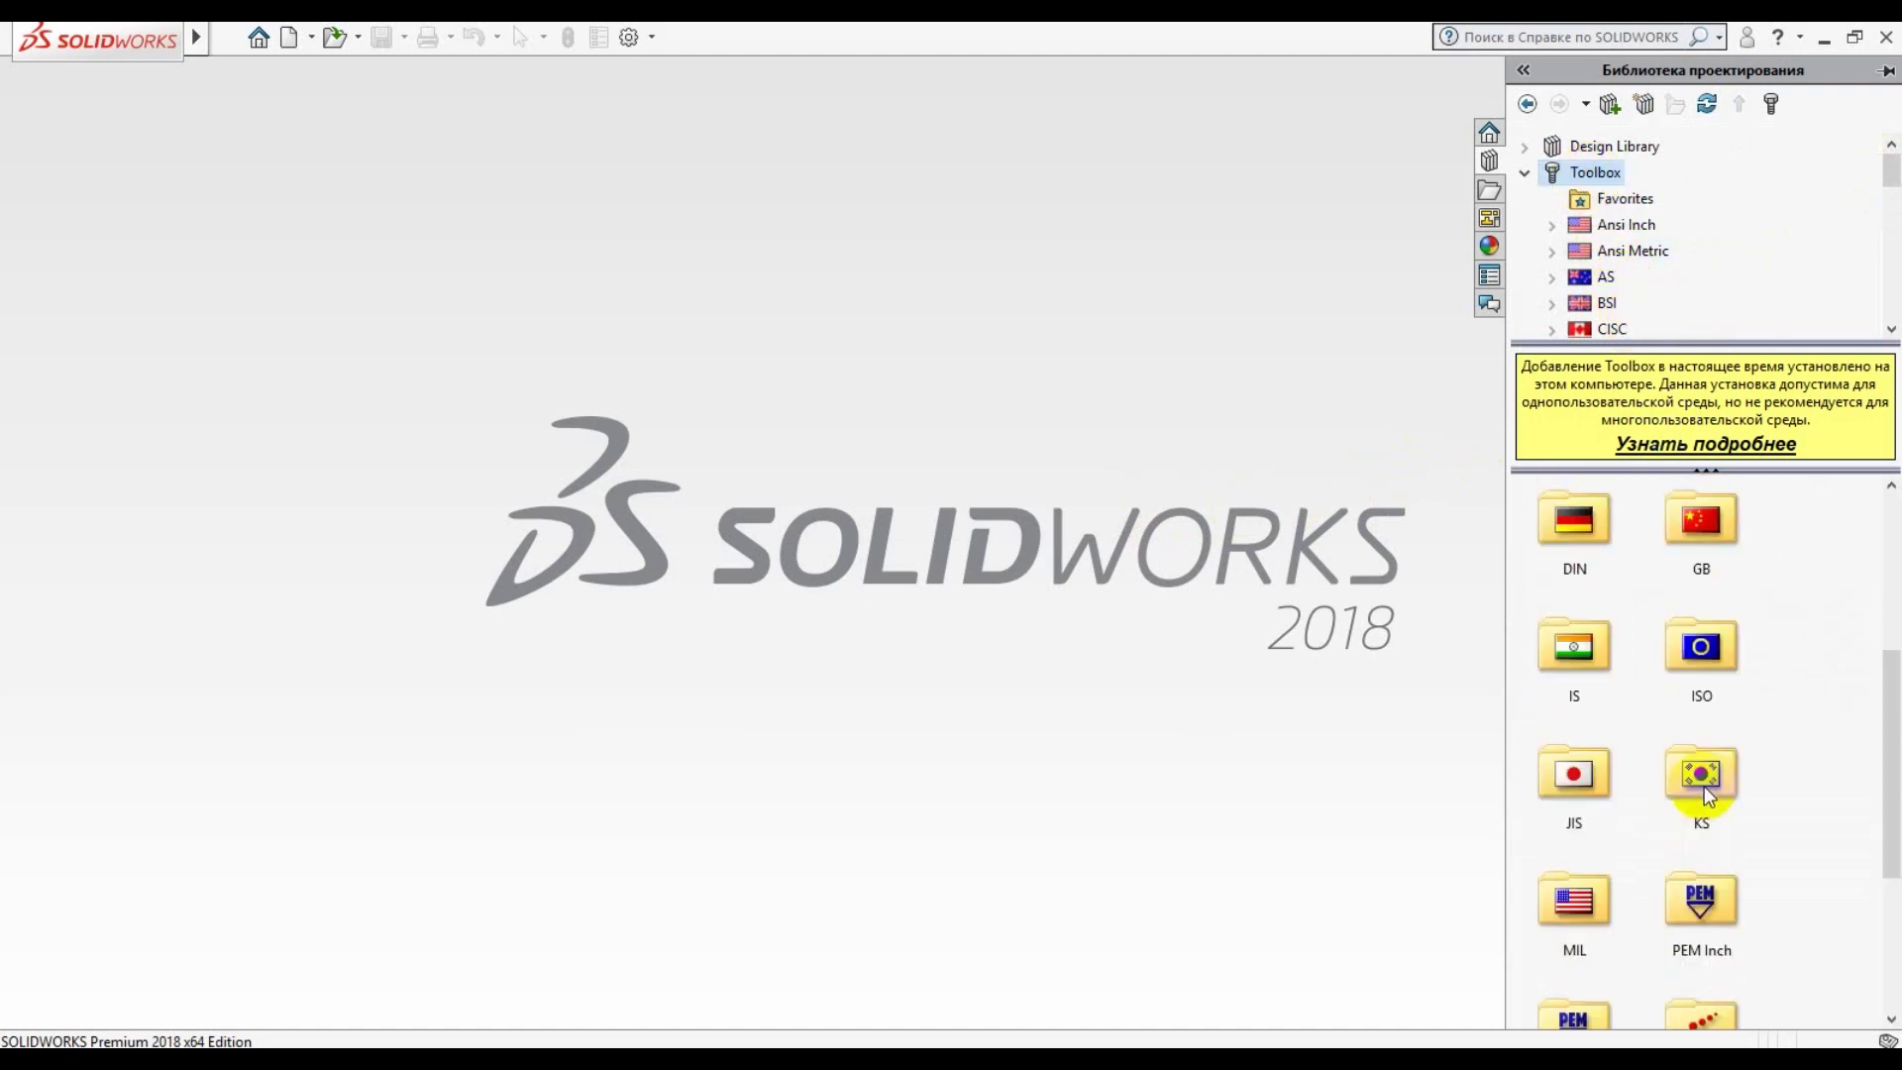
Create a new part from the straight spur gear in ISO > Трансмиссия > Зубчатые колеса
{"action": "double_click", "coordinate": [1703, 650]}
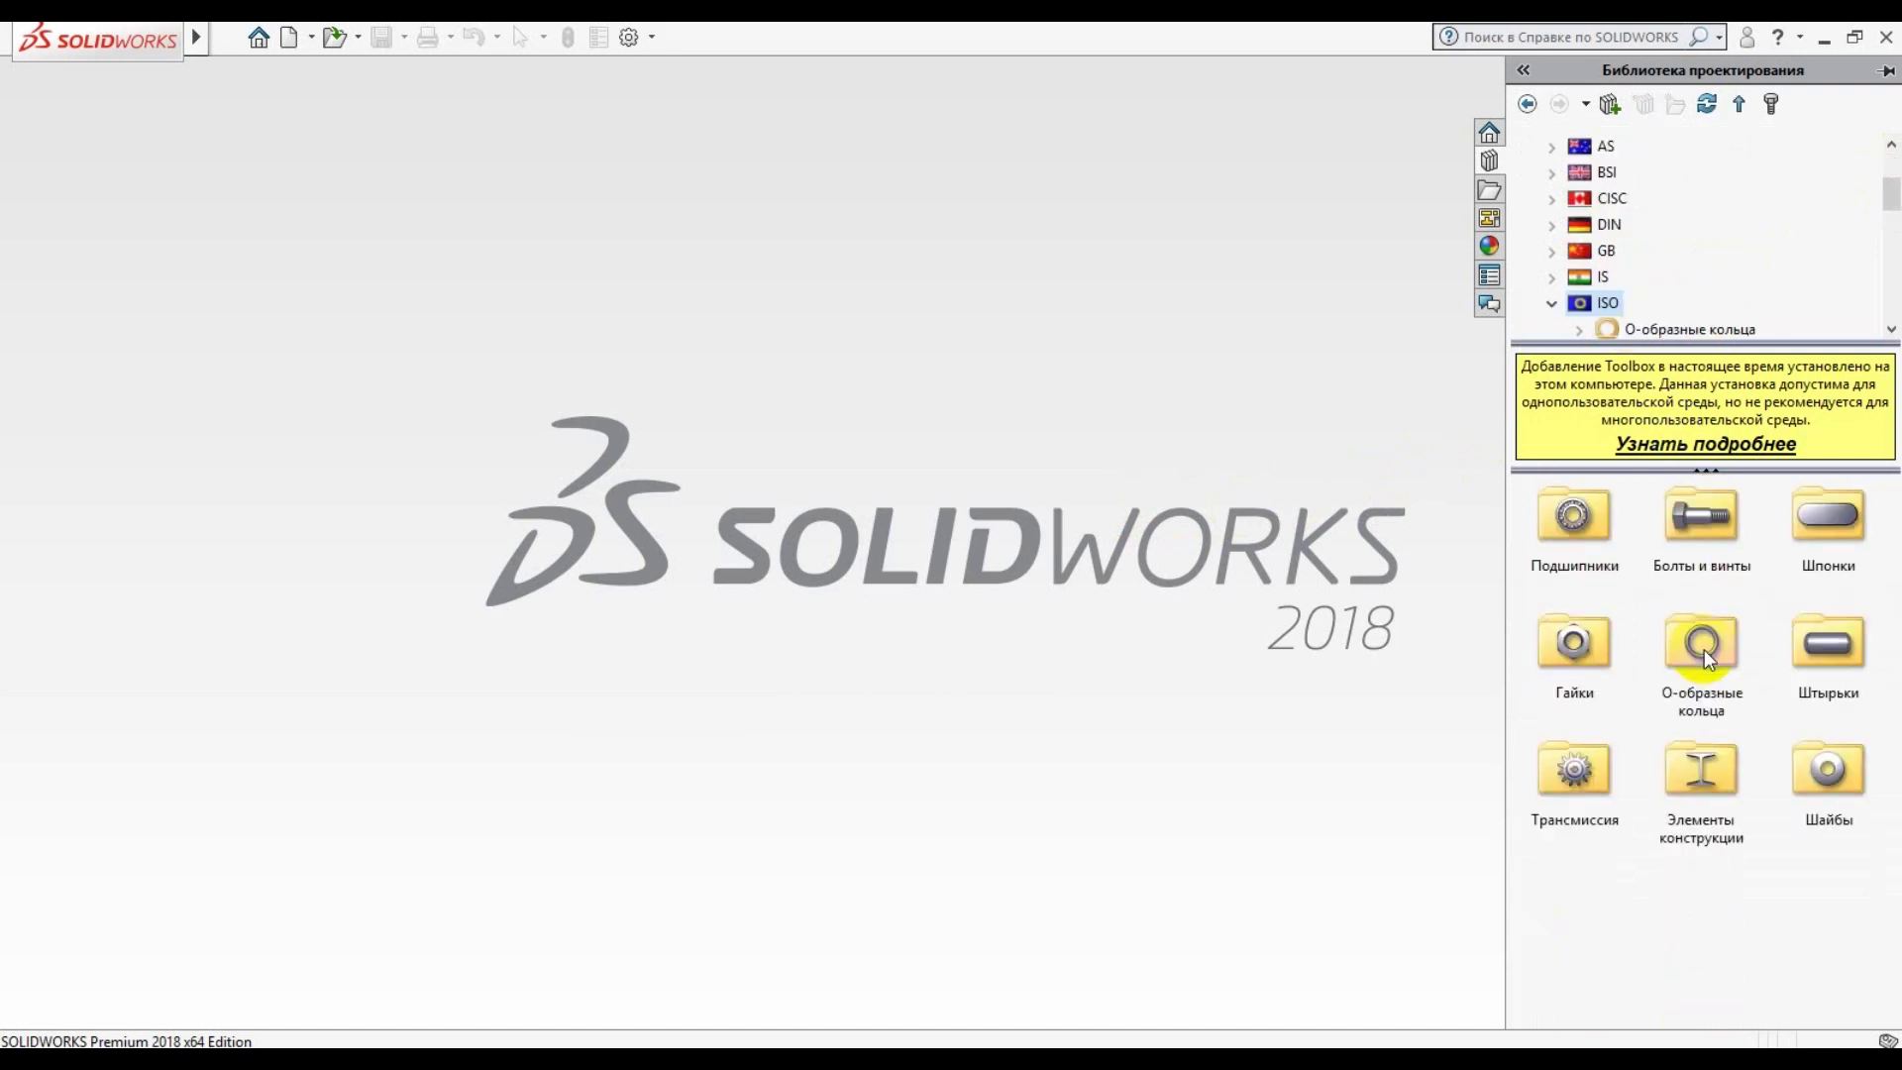
{"action": "double_click", "coordinate": [1575, 777]}
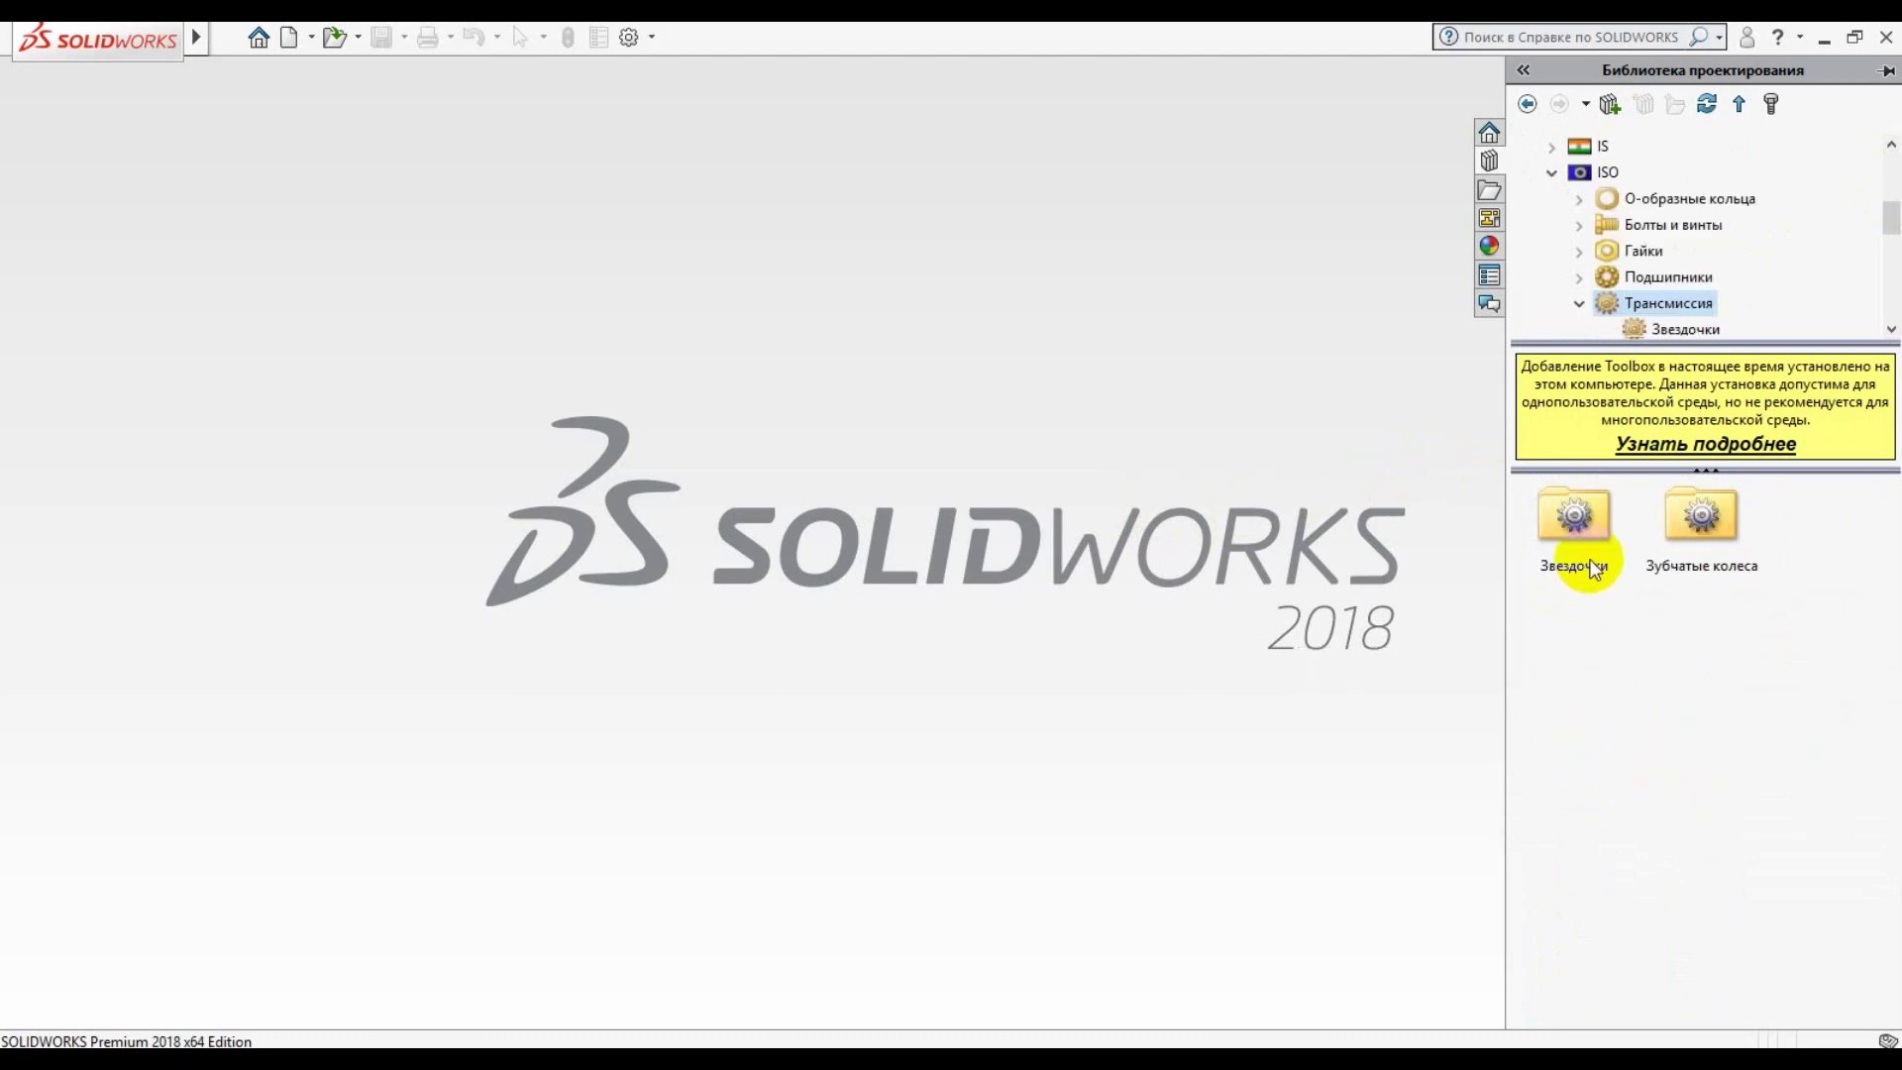
{"action": "double_click", "coordinate": [1684, 525]}
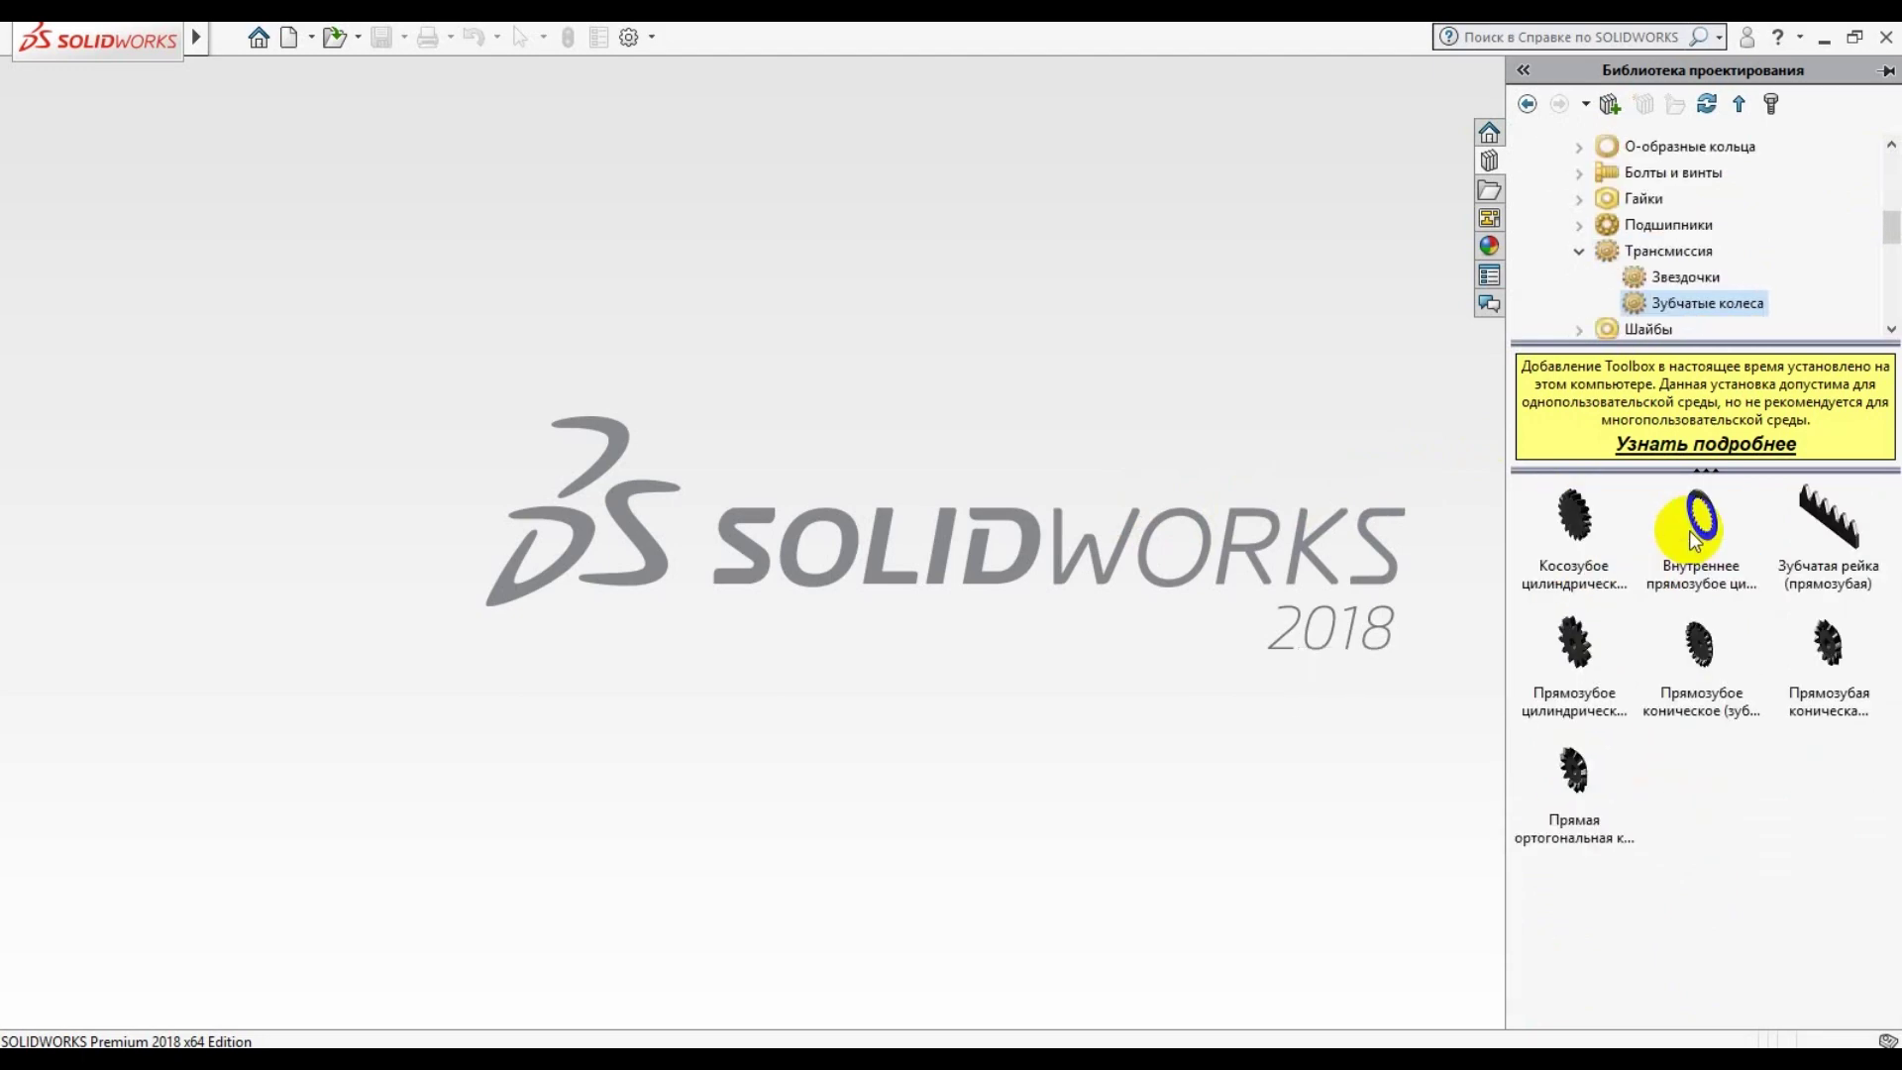
{"action": "right_click", "coordinate": [1573, 644]}
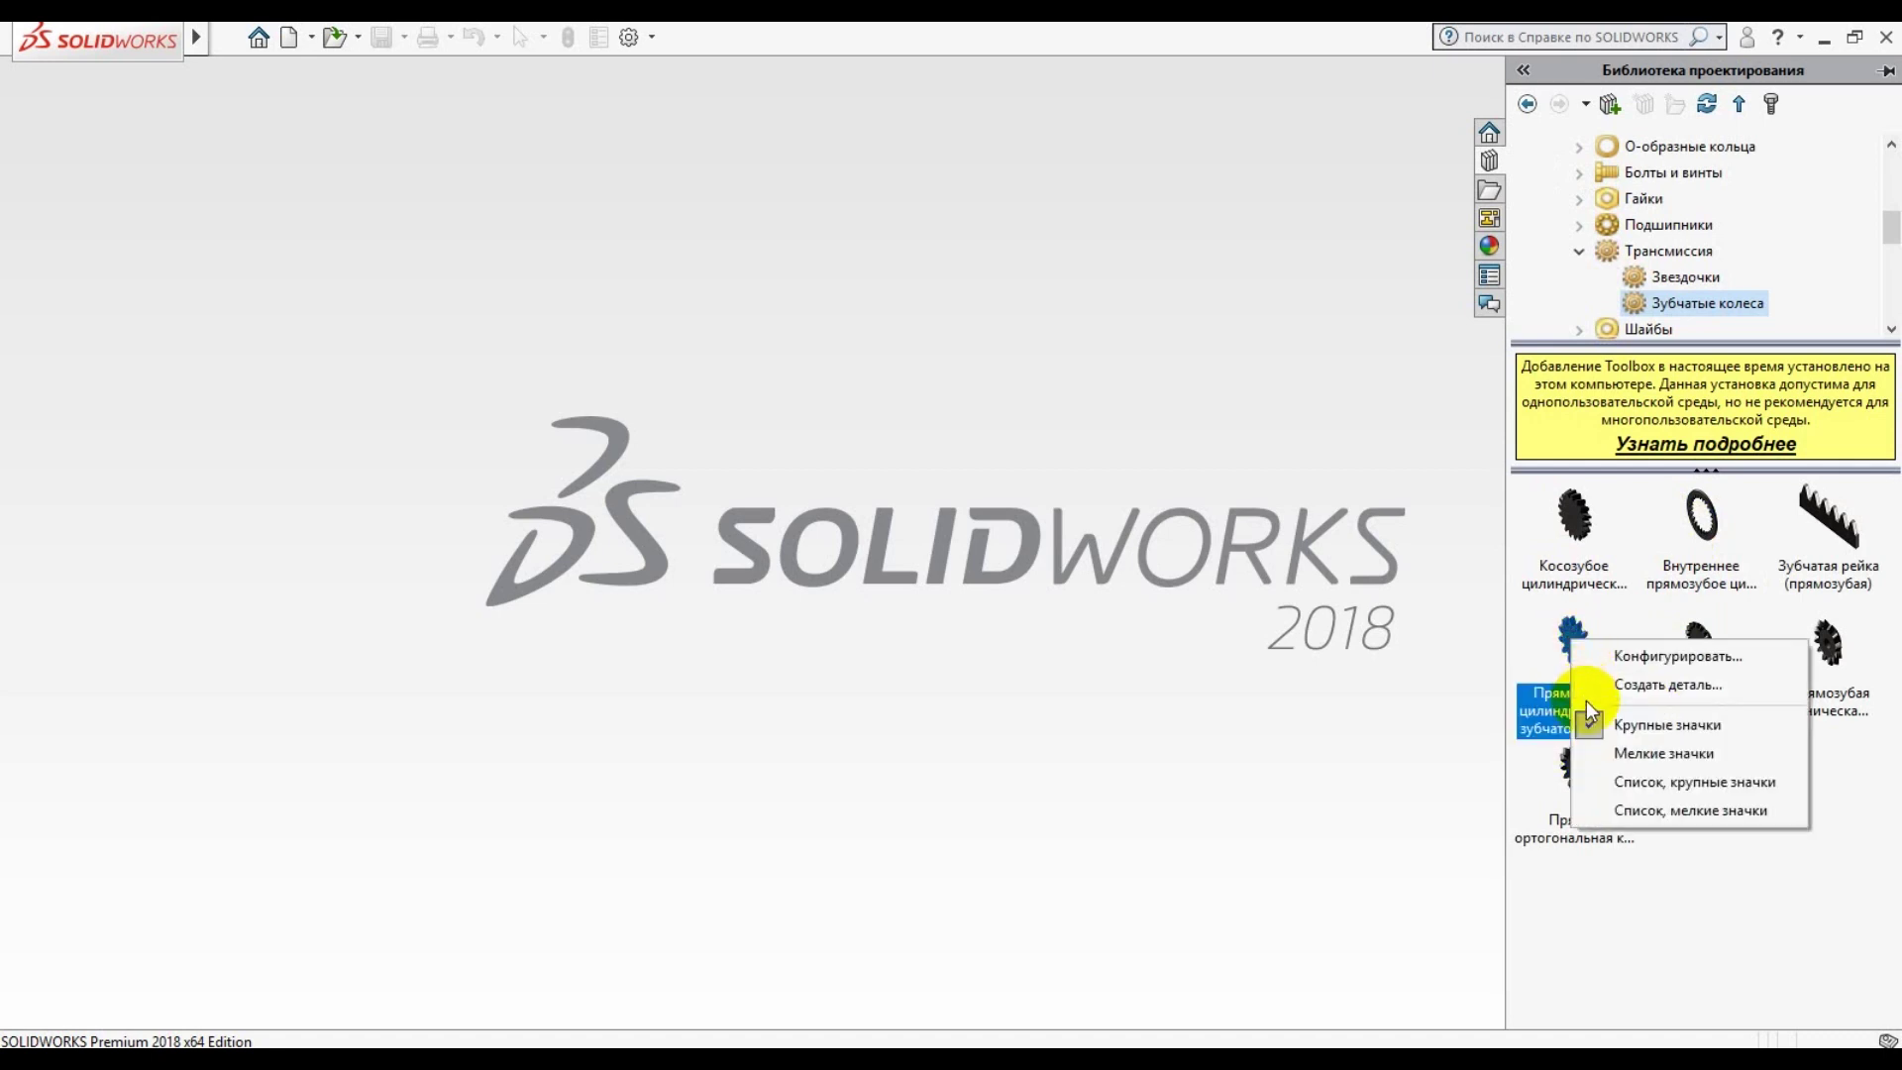
{"action": "left_click", "coordinate": [1630, 683]}
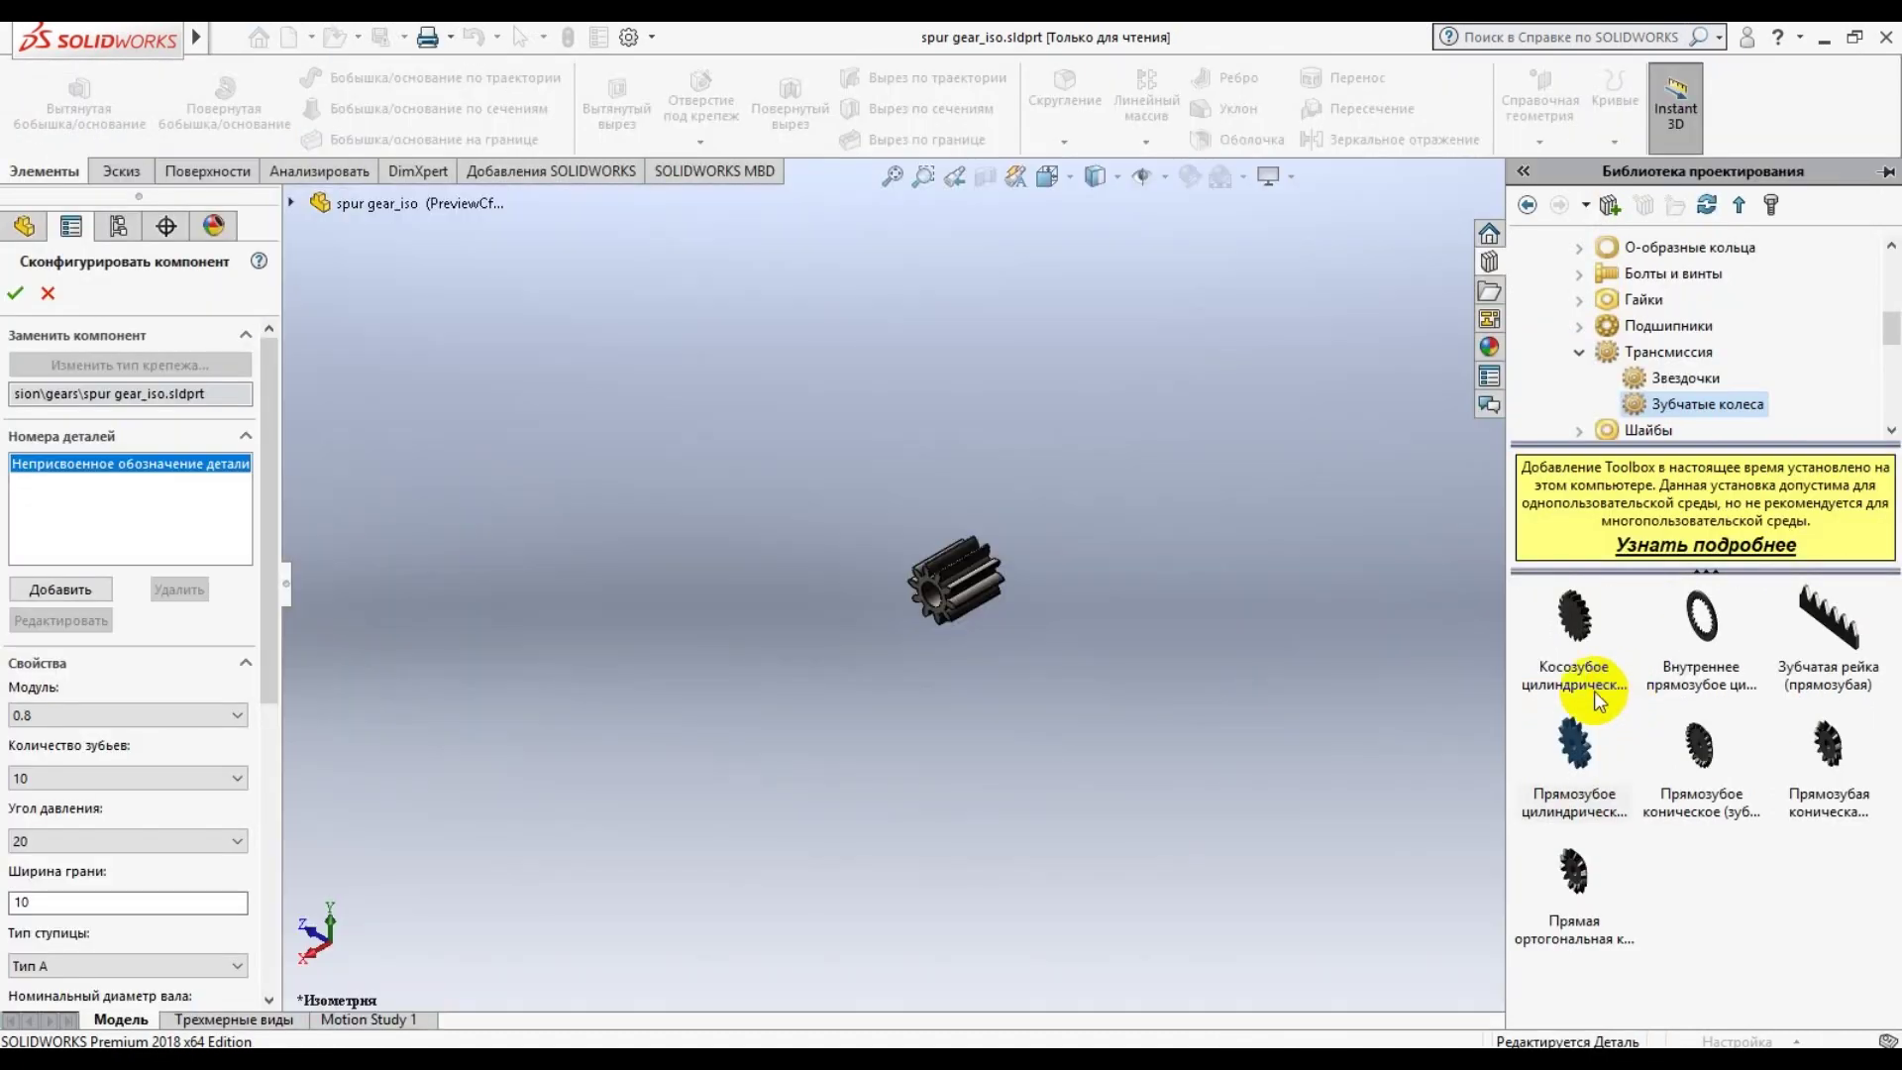
Orbit the gear preview and keep the module at 0.8
{"action": "scroll", "coordinate": [948, 614], "scroll_direction": "down", "scroll_amount": 2}
{"action": "scroll", "coordinate": [948, 614], "scroll_direction": "down", "scroll_amount": 3}
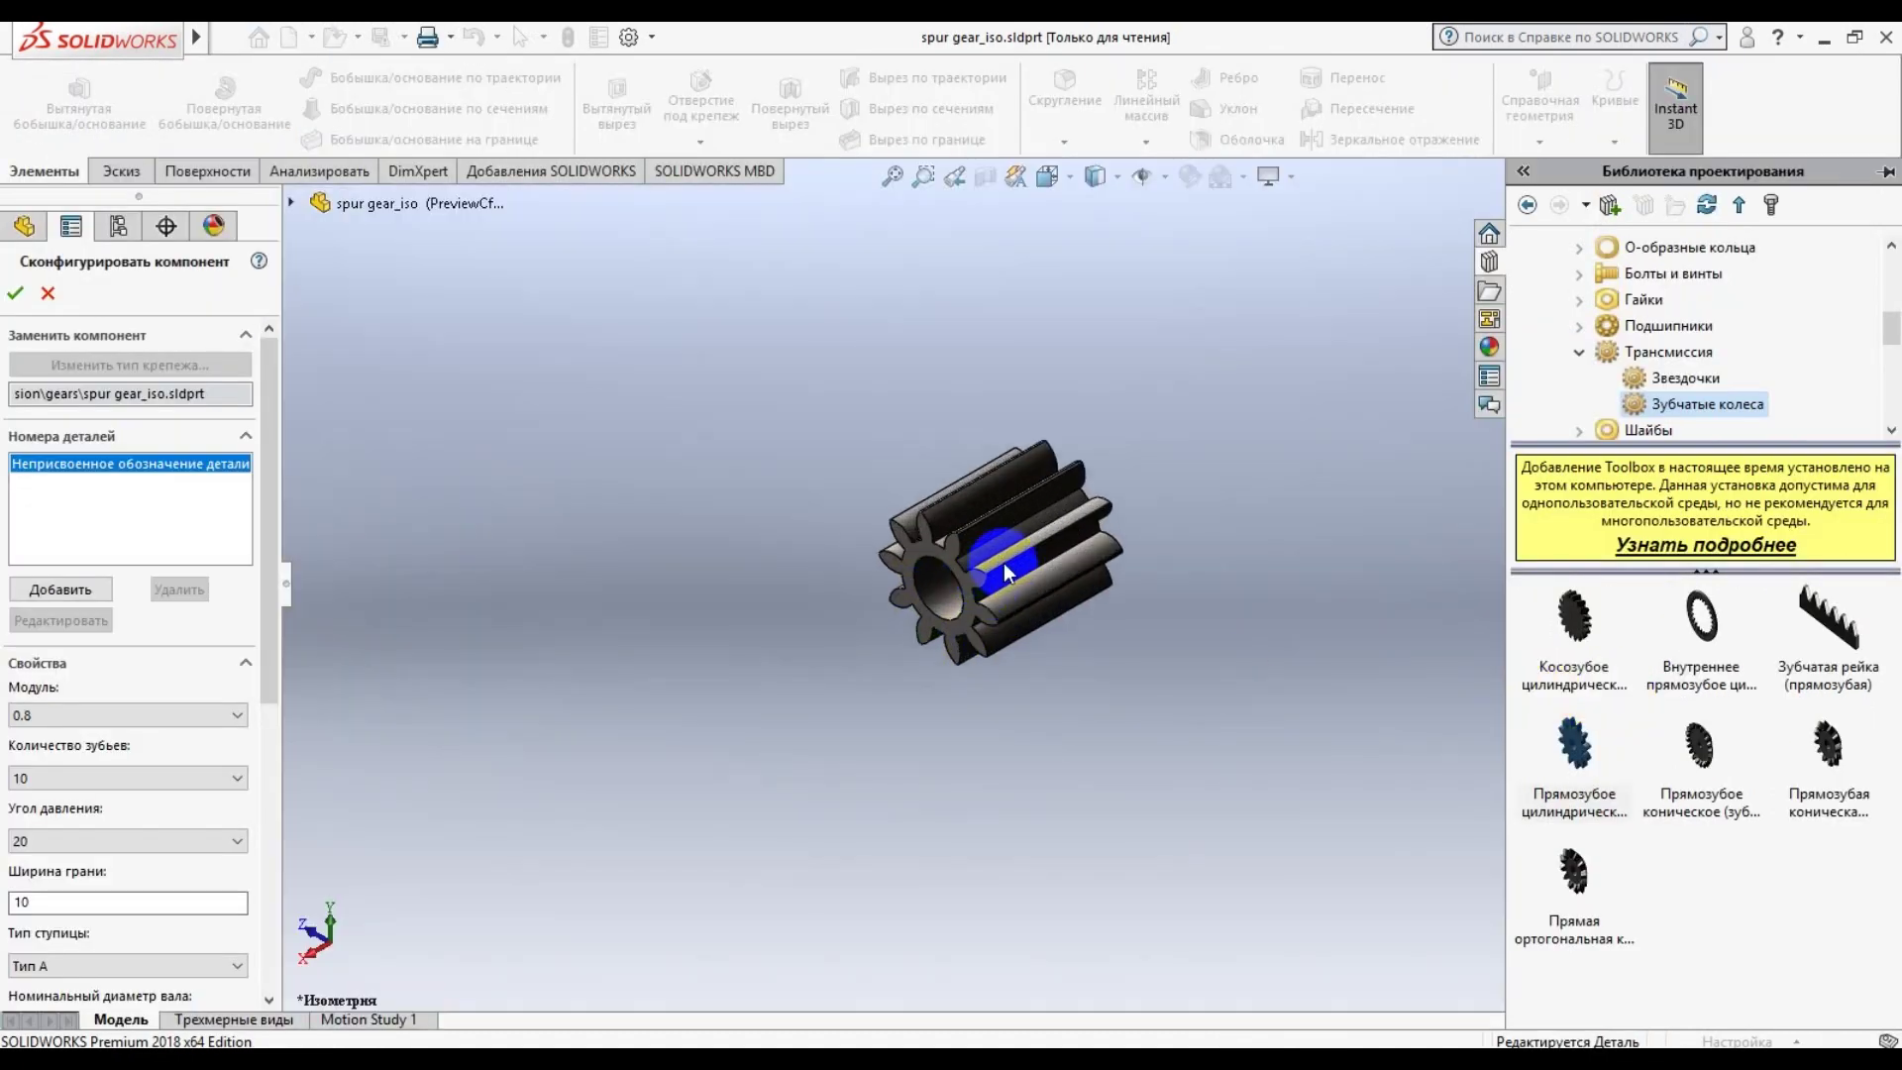
{"action": "scroll", "coordinate": [948, 614], "scroll_direction": "down", "scroll_amount": 5}
{"action": "mouse_move", "coordinate": [1056, 548]}
{"action": "middle_mouse_down"}
{"action": "mouse_move", "coordinate": [1168, 433]}
{"action": "mouse_move", "coordinate": [1244, 437]}
{"action": "mouse_move", "coordinate": [1201, 565]}
{"action": "mouse_move", "coordinate": [1022, 642]}
{"action": "middle_mouse_up"}
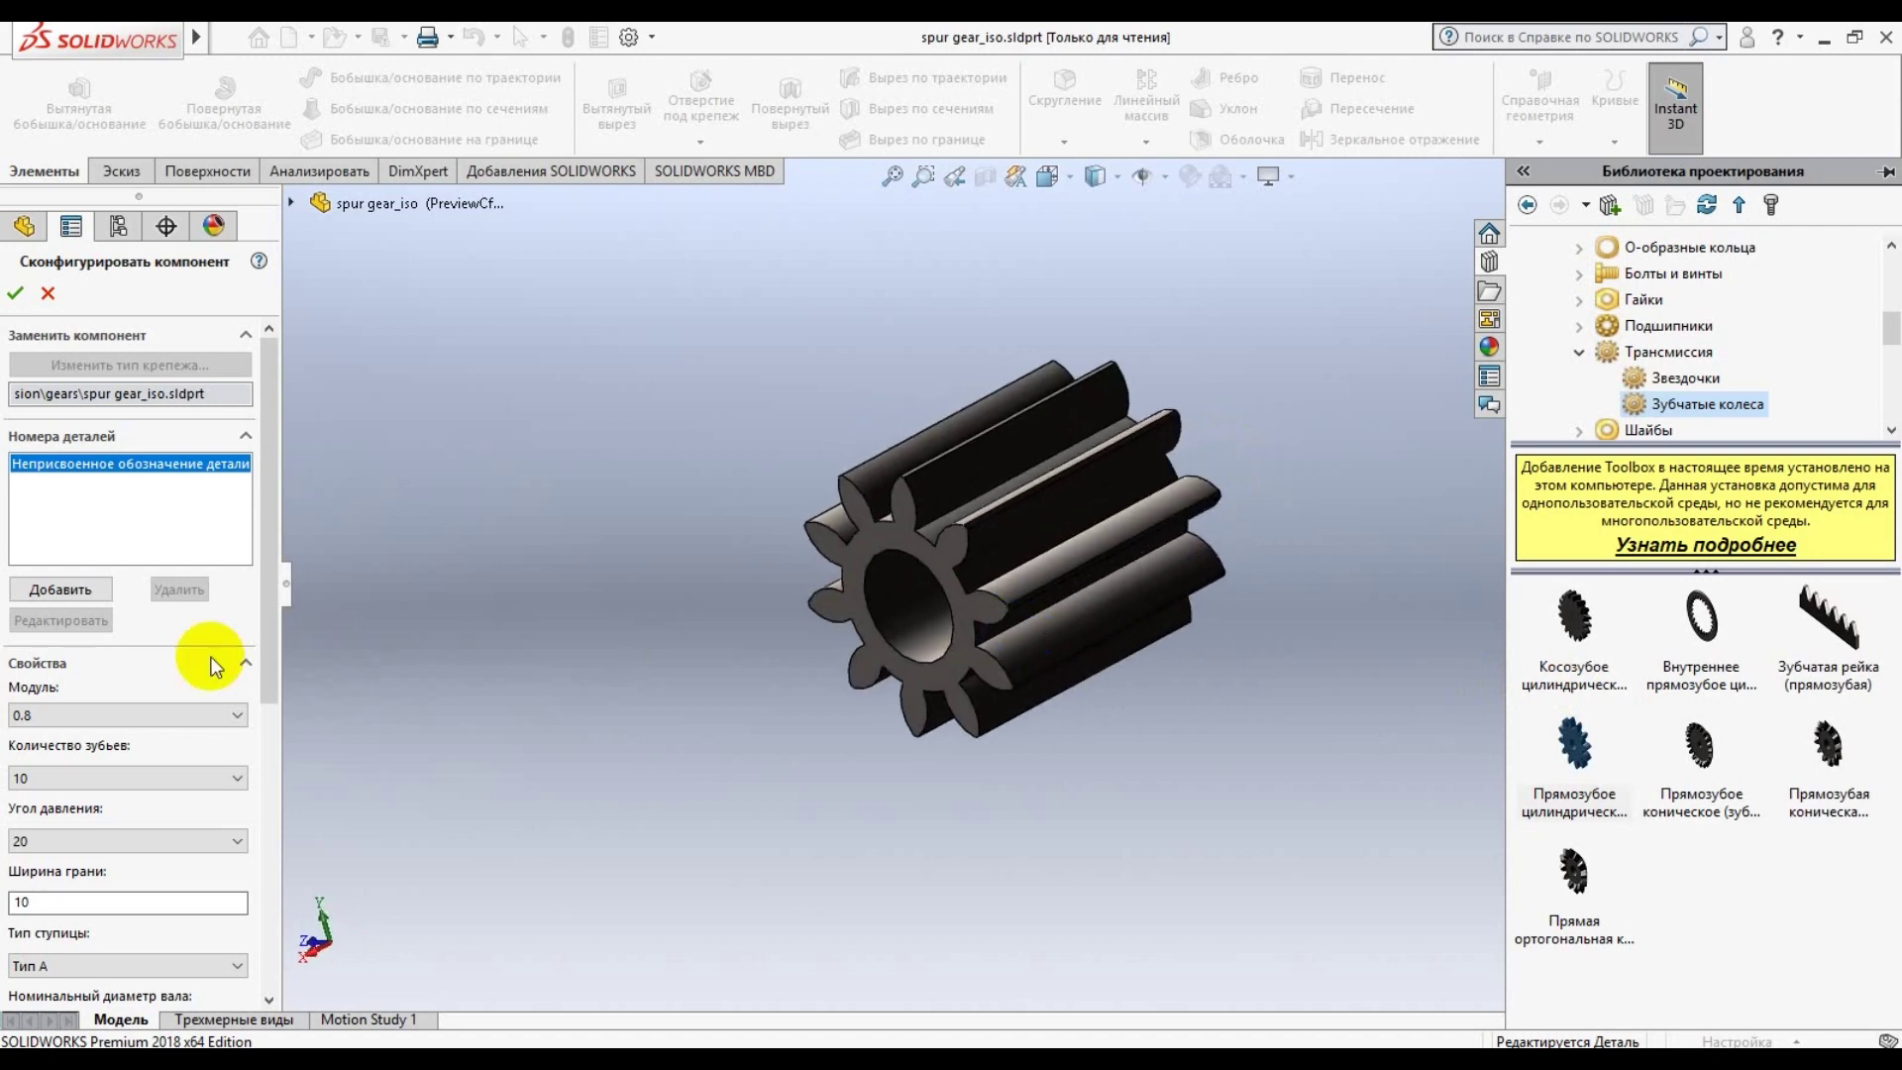
{"action": "left_click", "coordinate": [236, 719]}
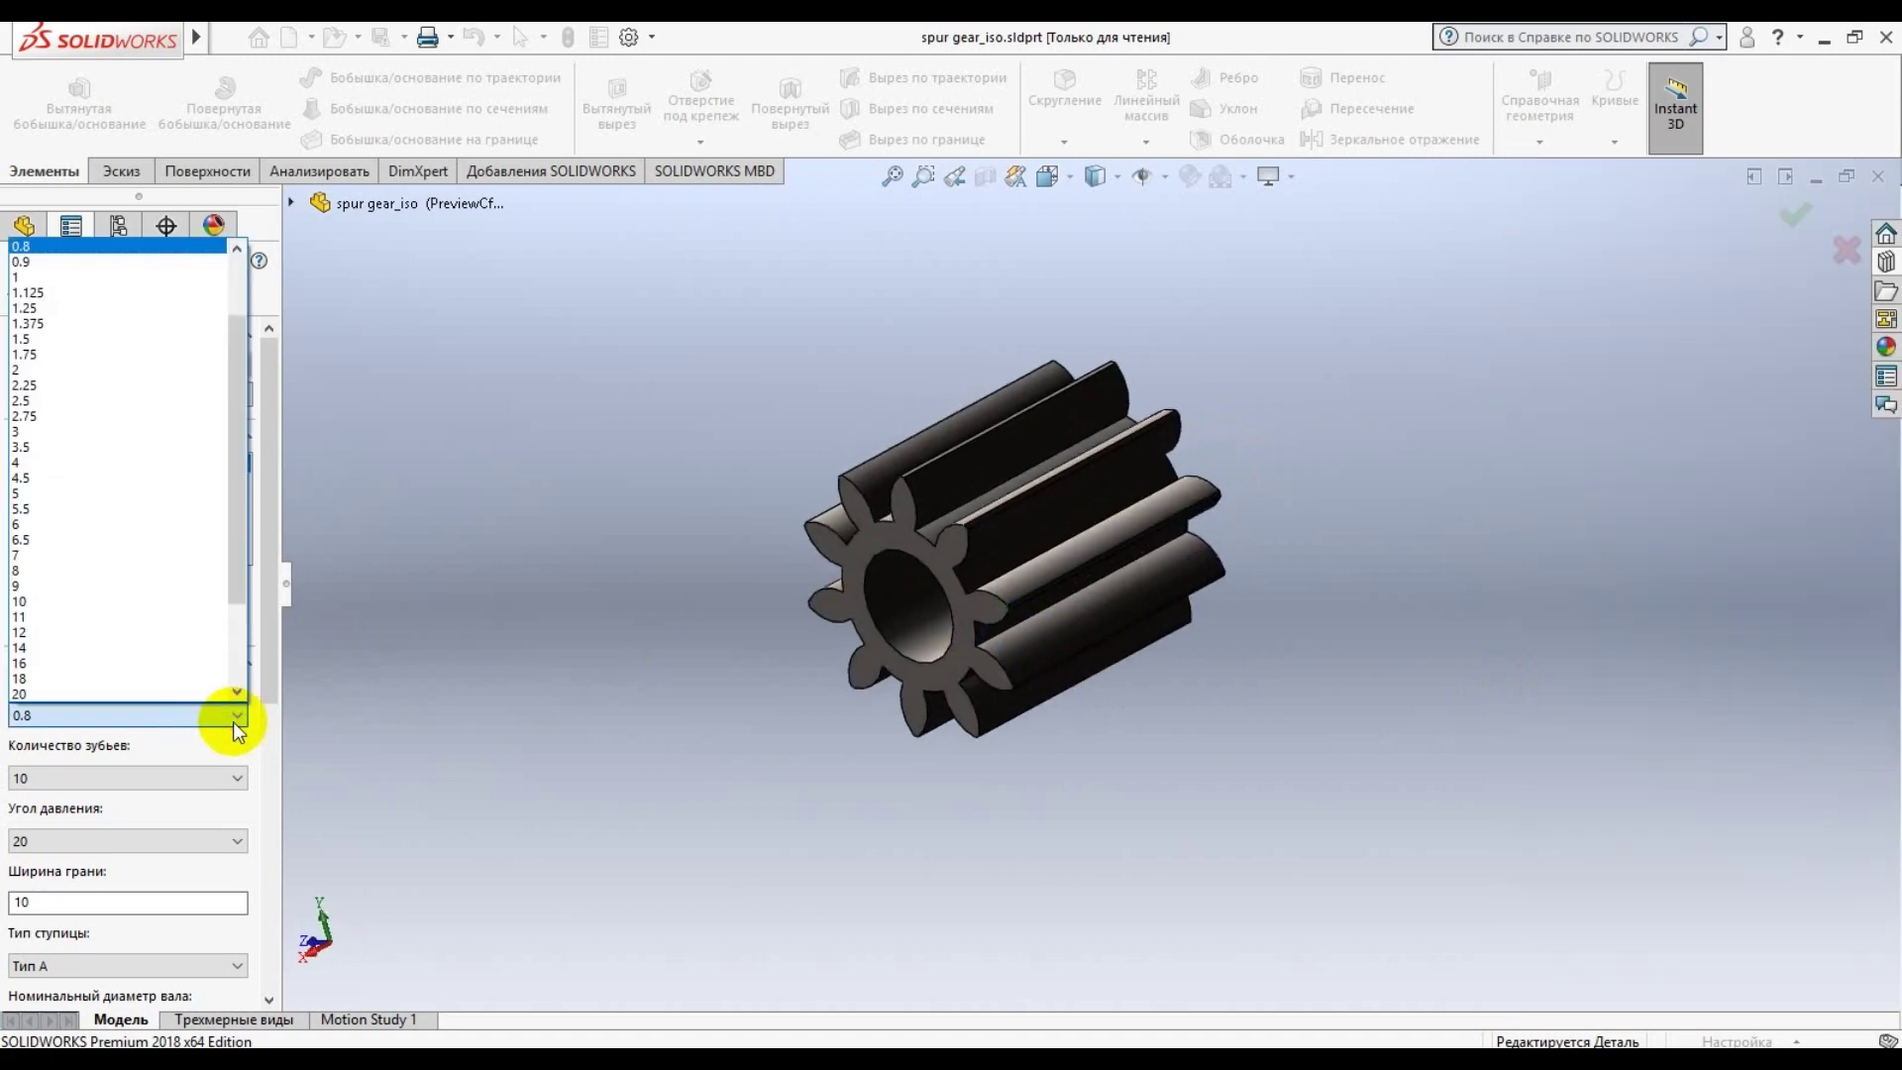
{"action": "left_click", "coordinate": [188, 252]}
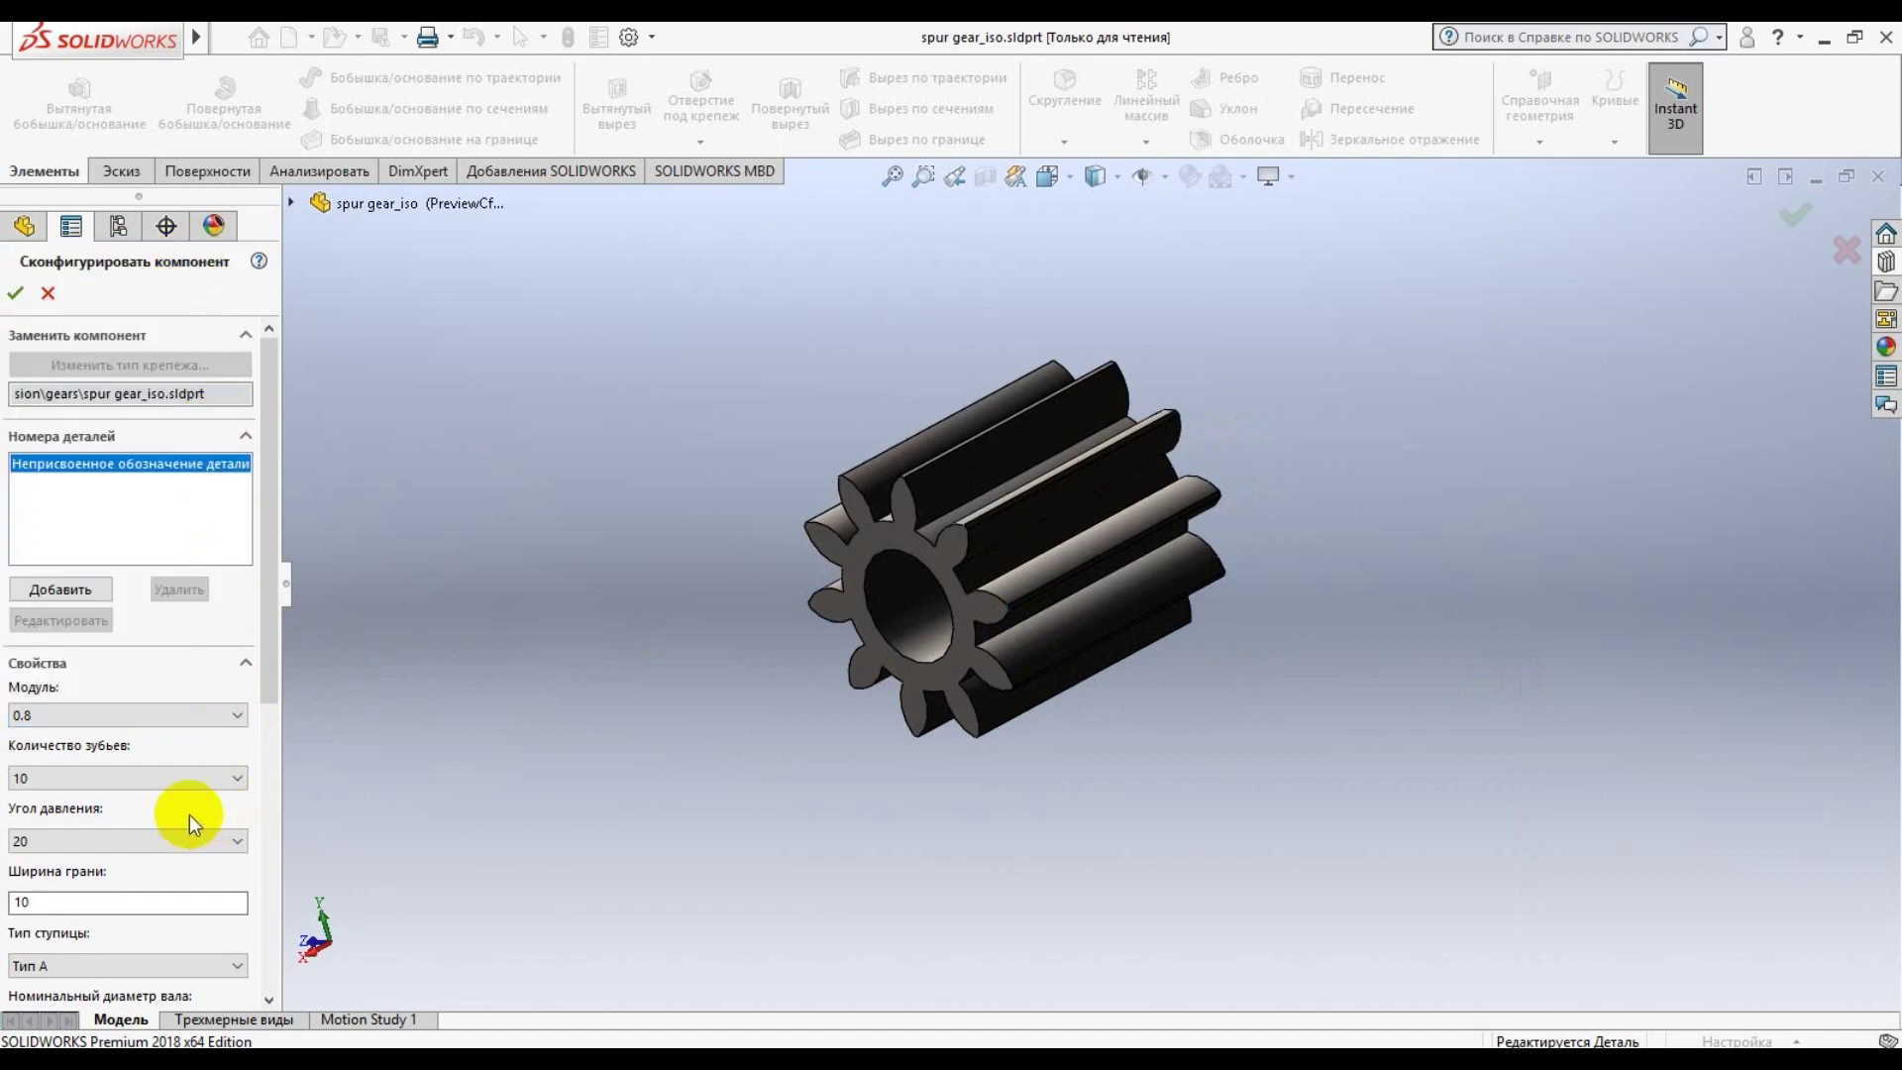
Try 26 teeth on the gear, then return it to 10 teeth
{"action": "left_click", "coordinate": [200, 780]}
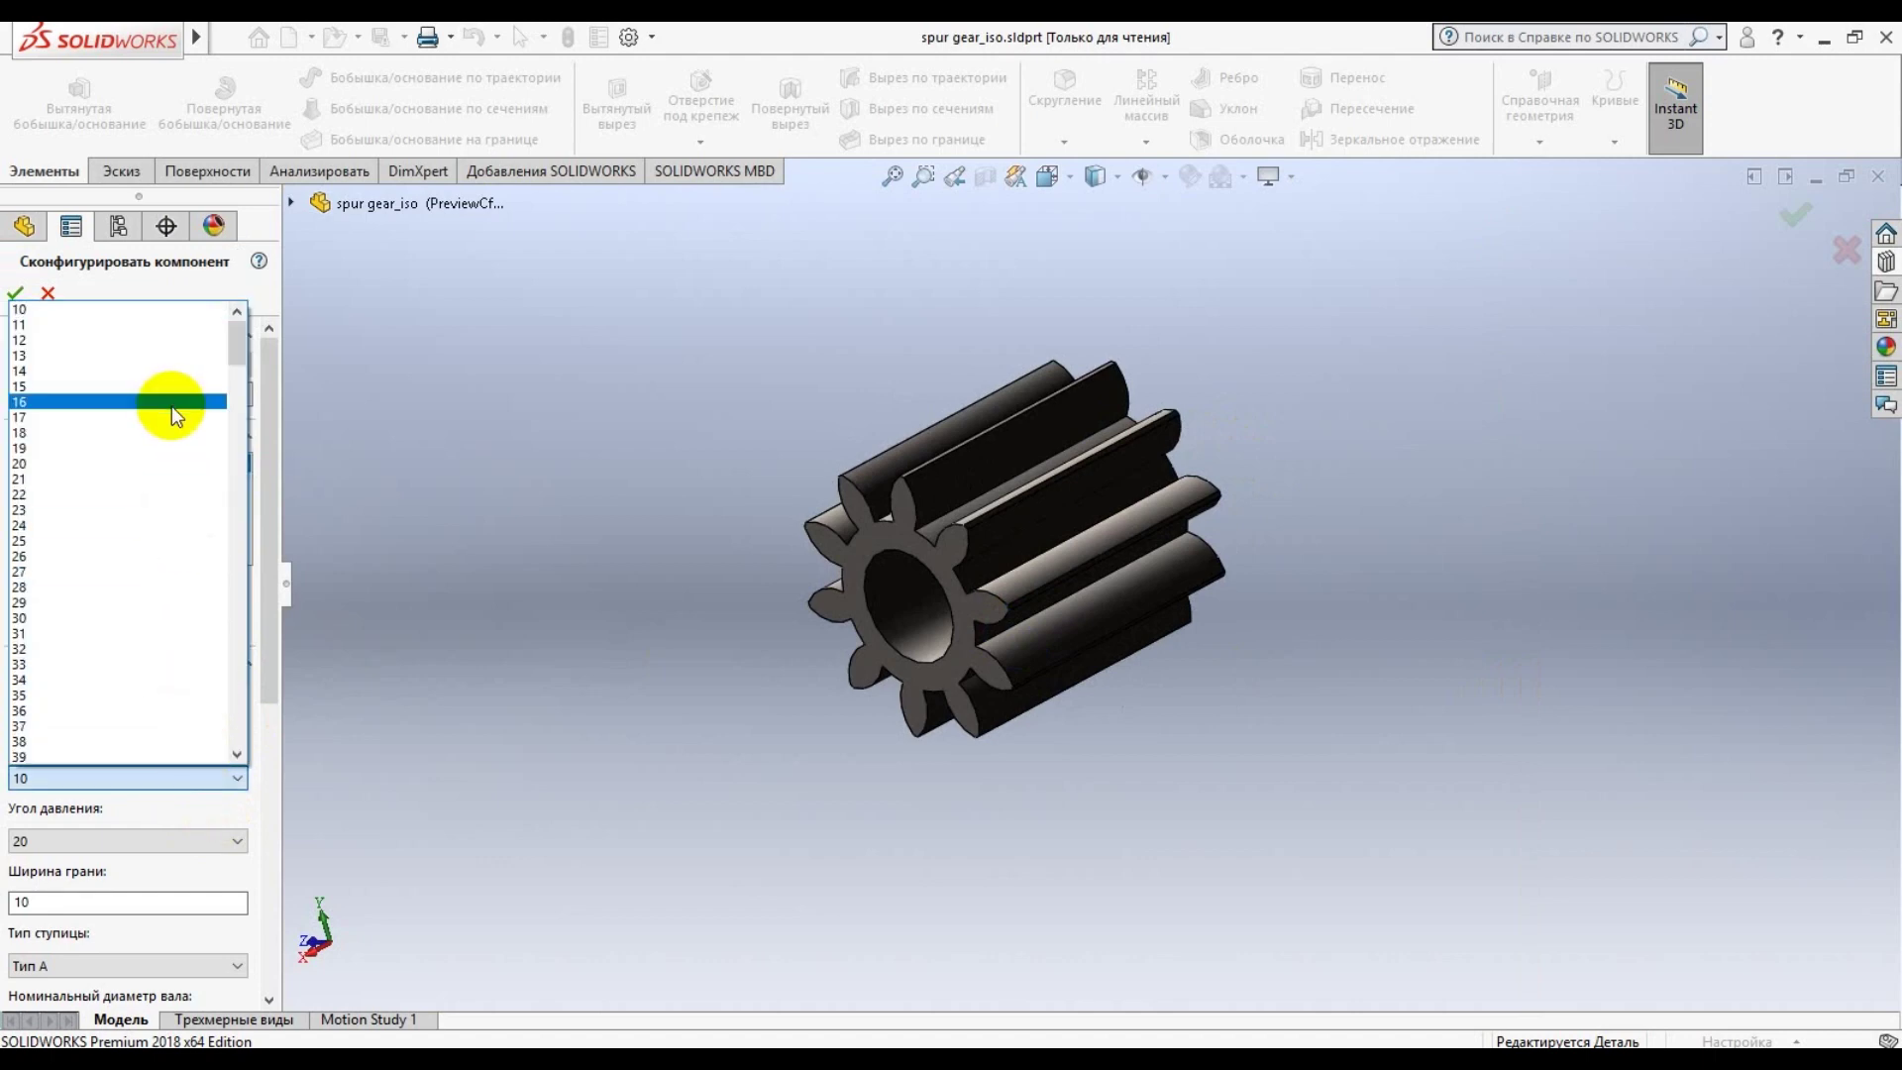
{"action": "left_click", "coordinate": [175, 555]}
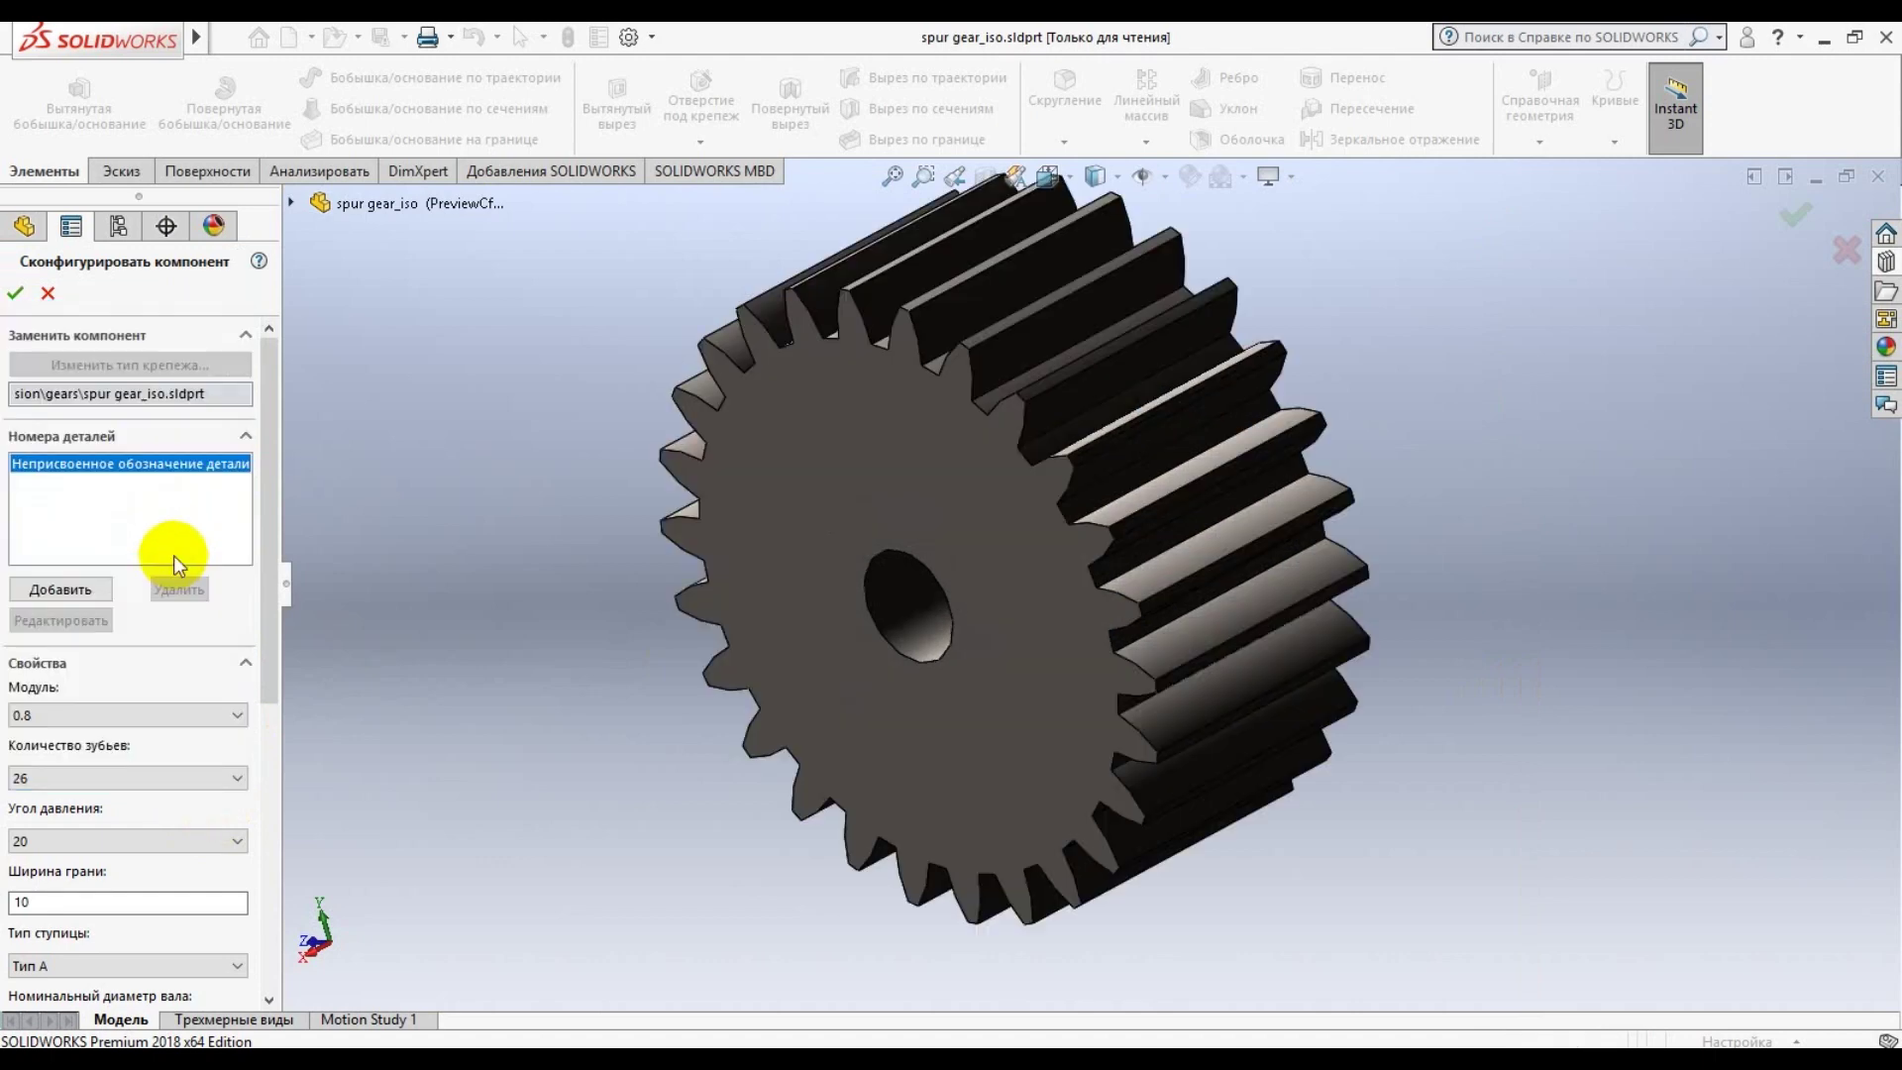
{"action": "left_click", "coordinate": [200, 783]}
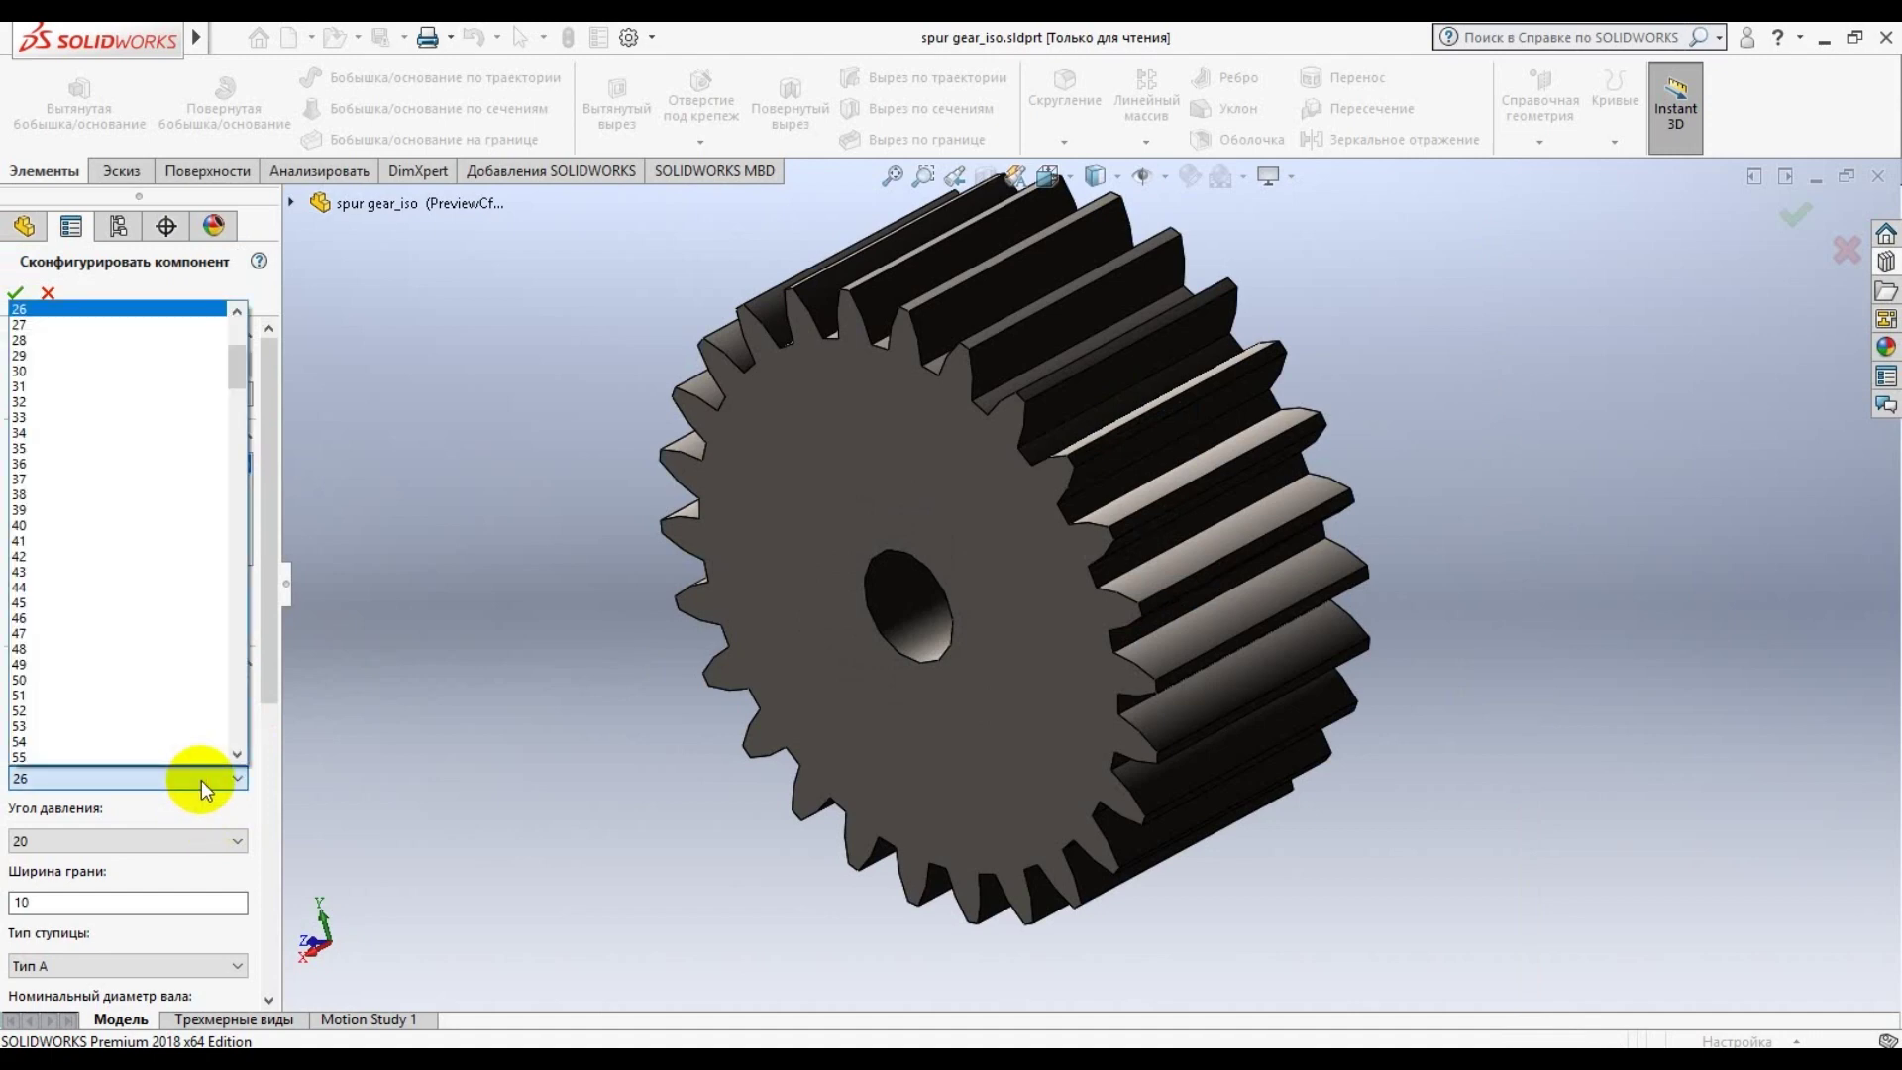
{"action": "left_click", "coordinate": [152, 309]}
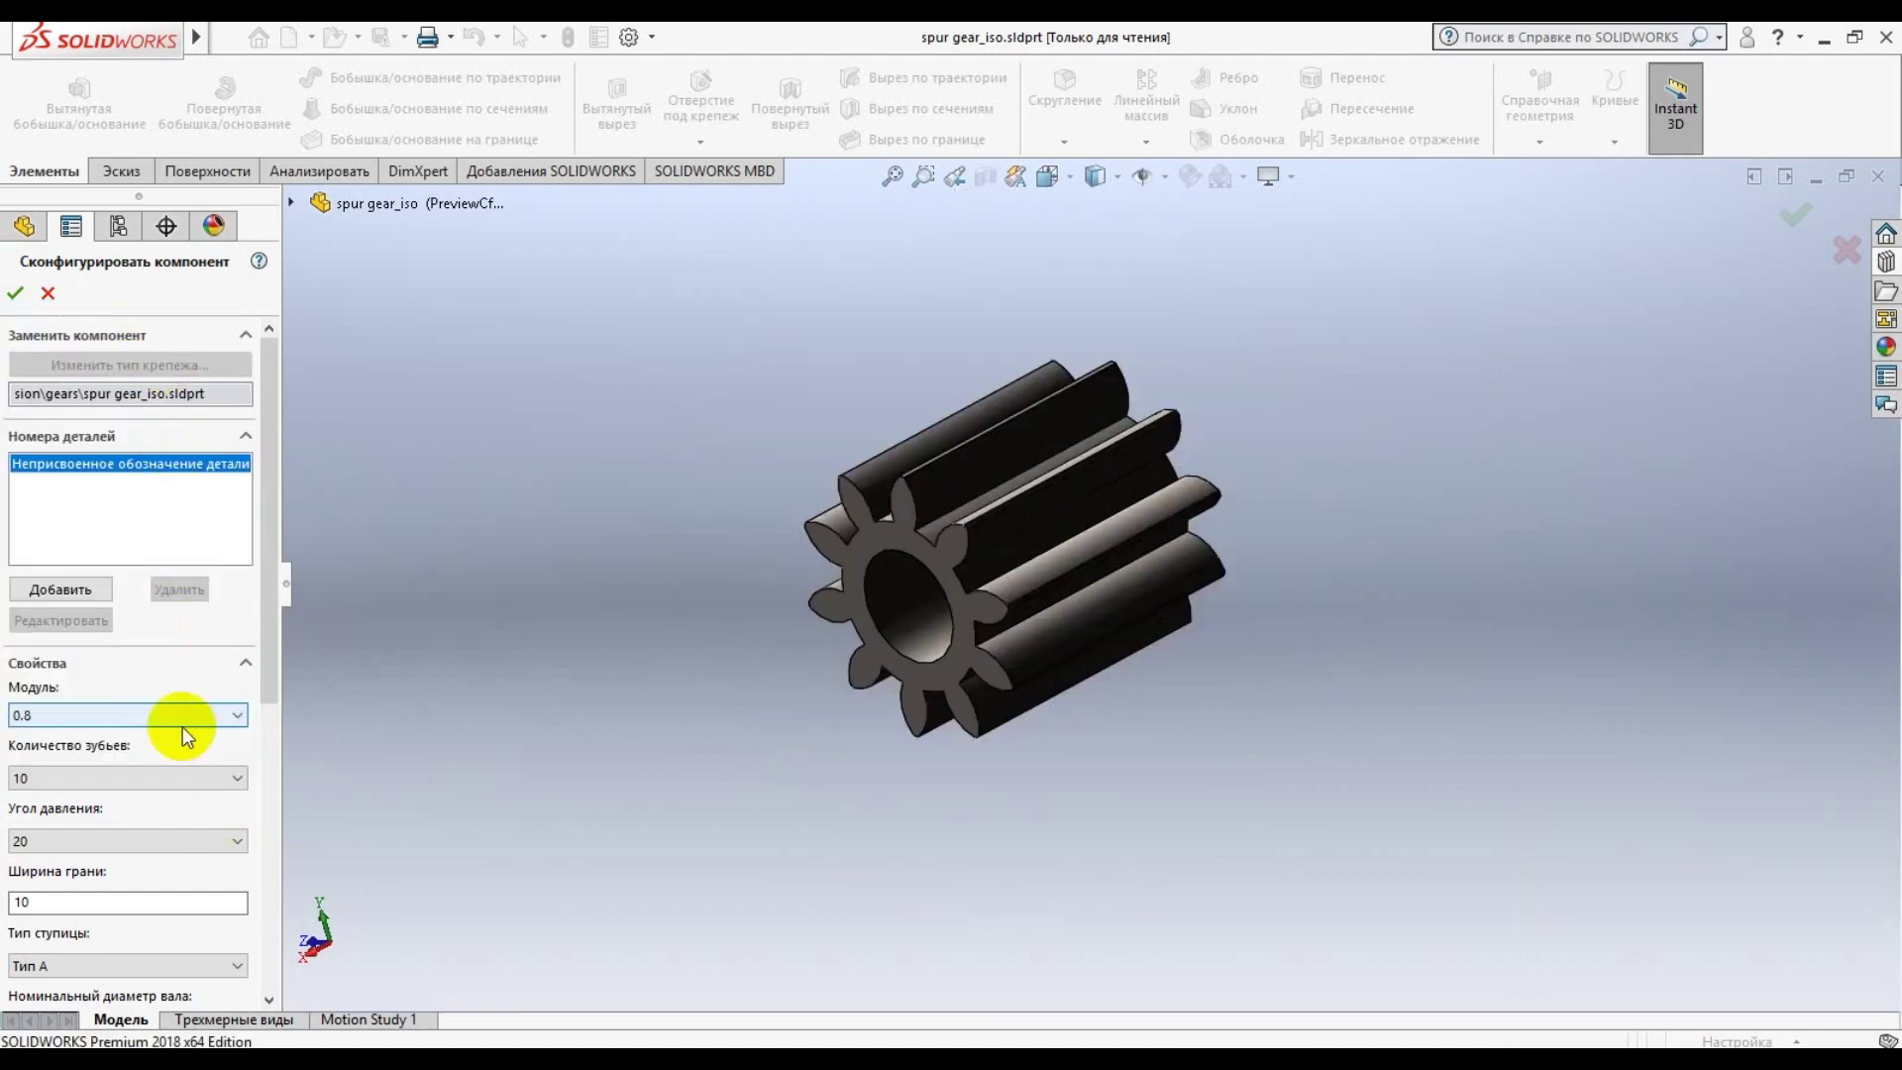
{"action": "left_click", "coordinate": [163, 844]}
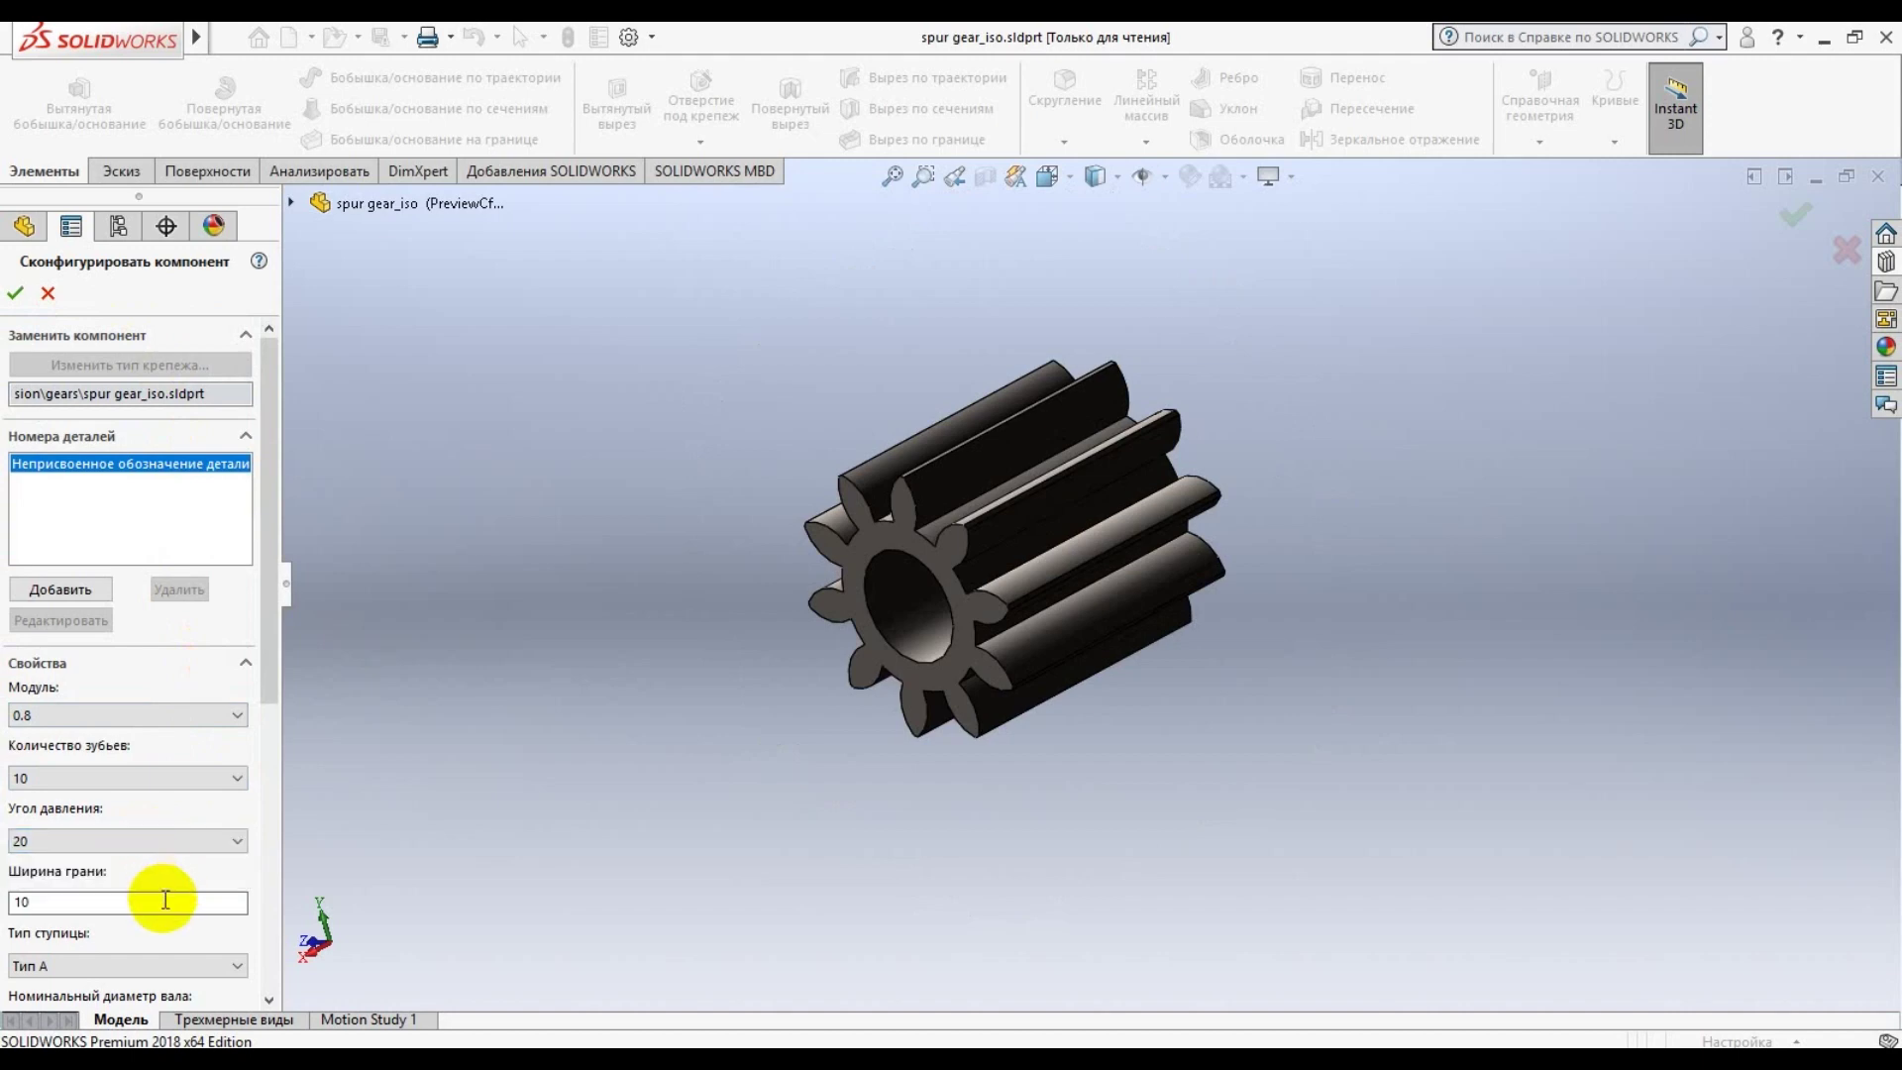
Give the gear a 14.5 pressure angle, face width 4 and nominal shaft diameter 2
{"action": "scroll", "coordinate": [173, 834], "scroll_direction": "up", "scroll_amount": 1}
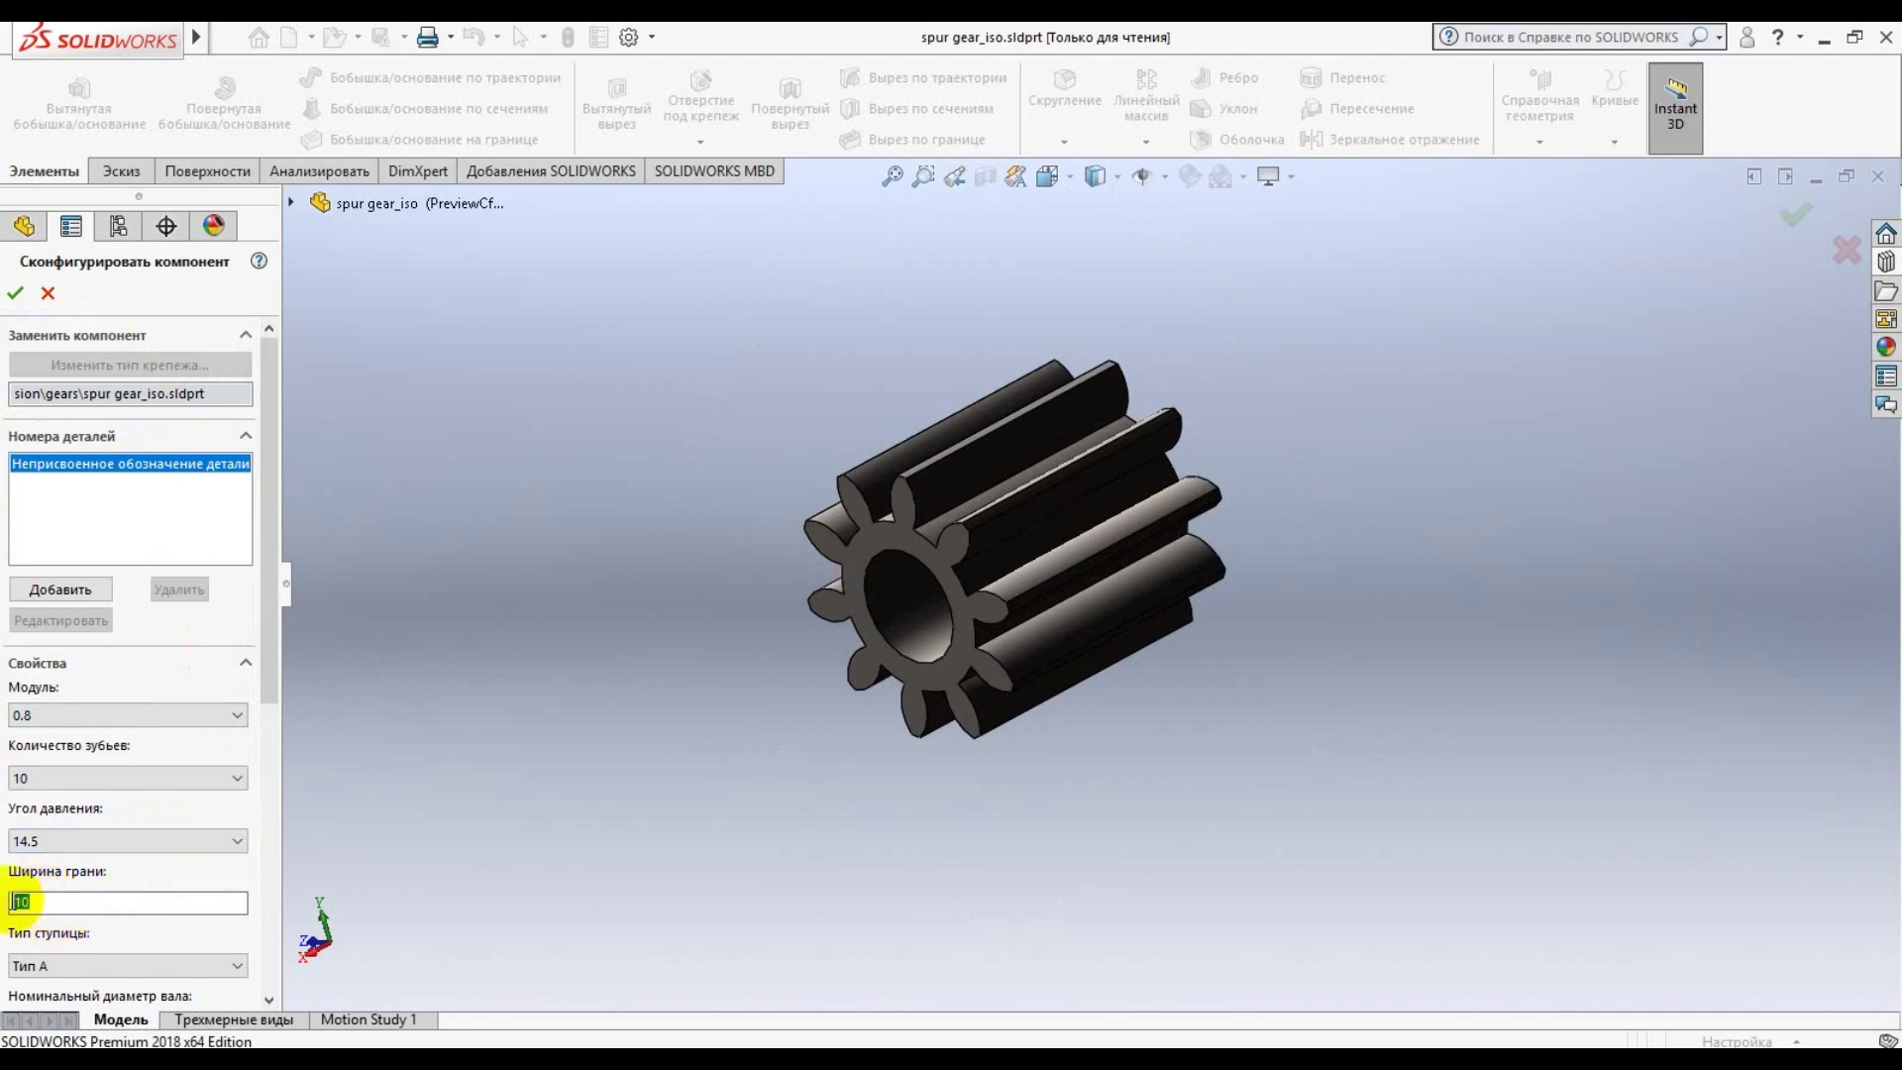
{"action": "type", "text": "4"}
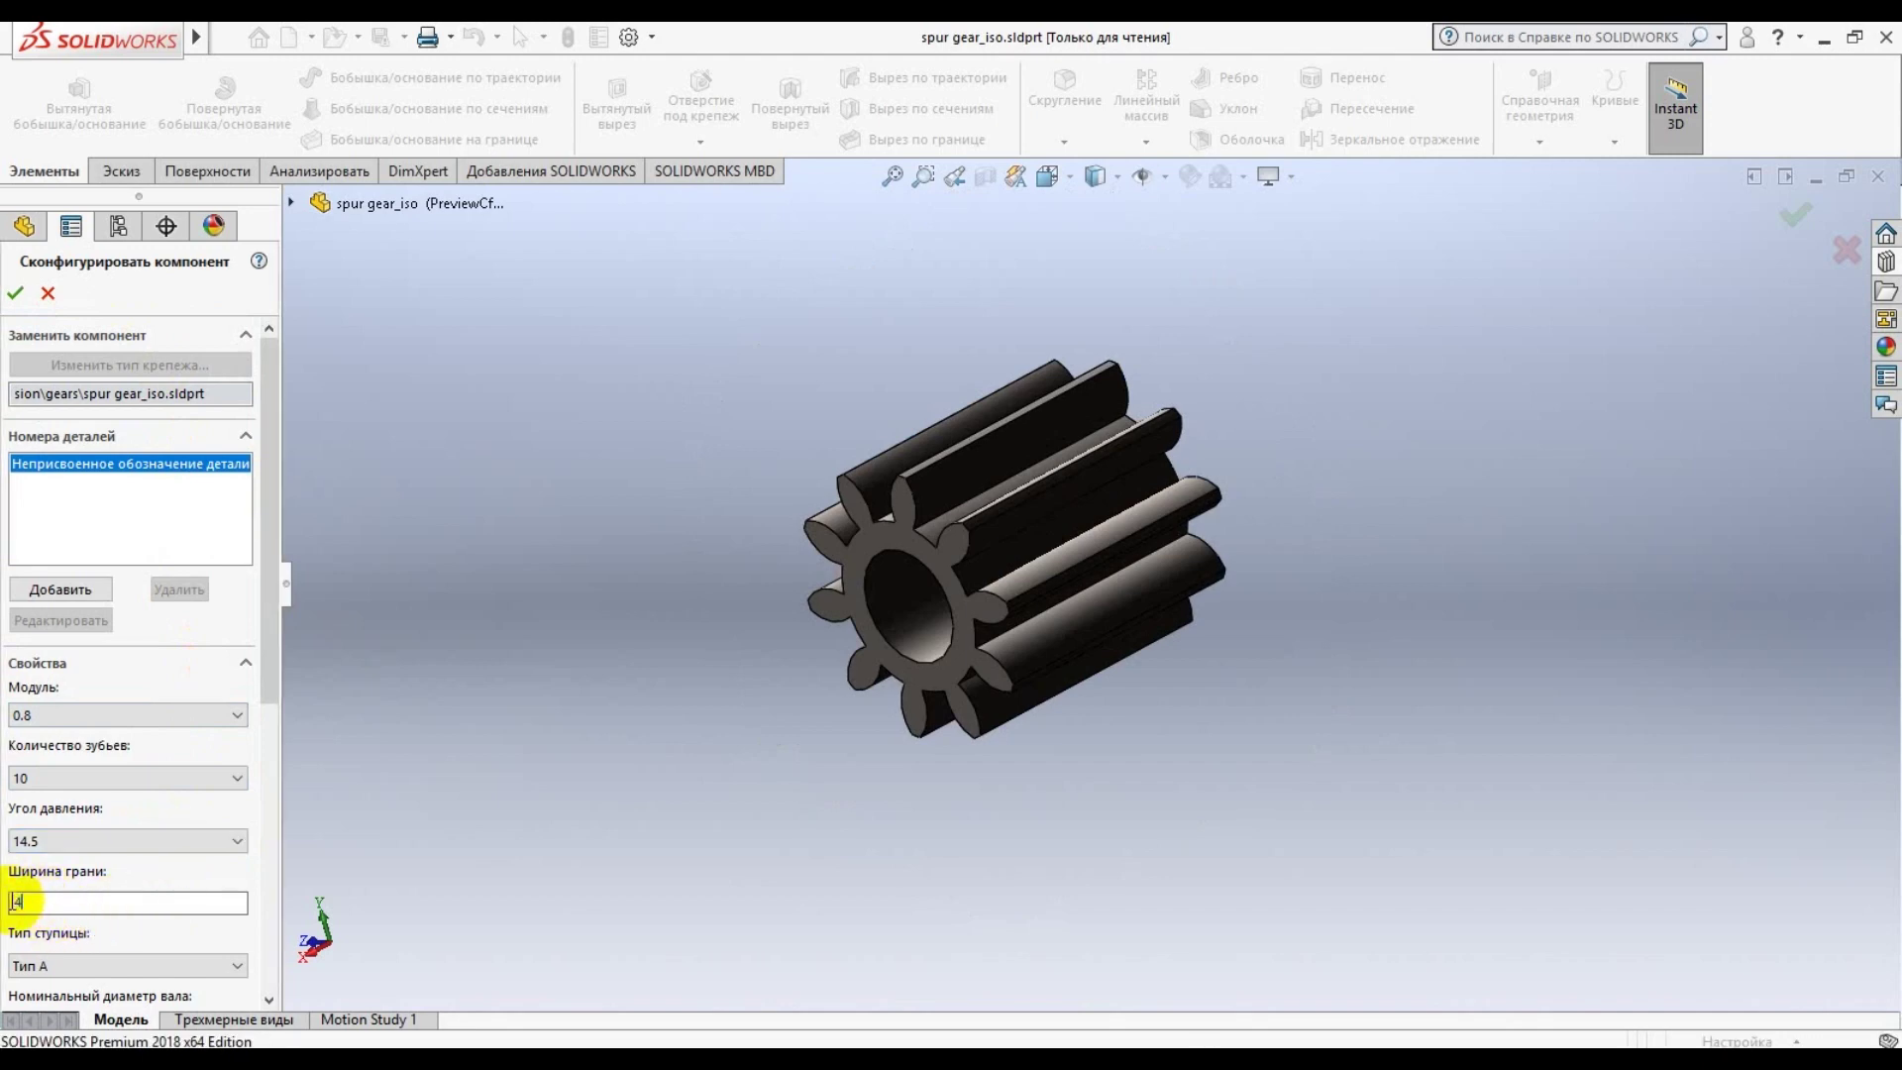
{"action": "left_click_drag", "start_coordinate": [265, 627], "coordinate": [260, 807]}
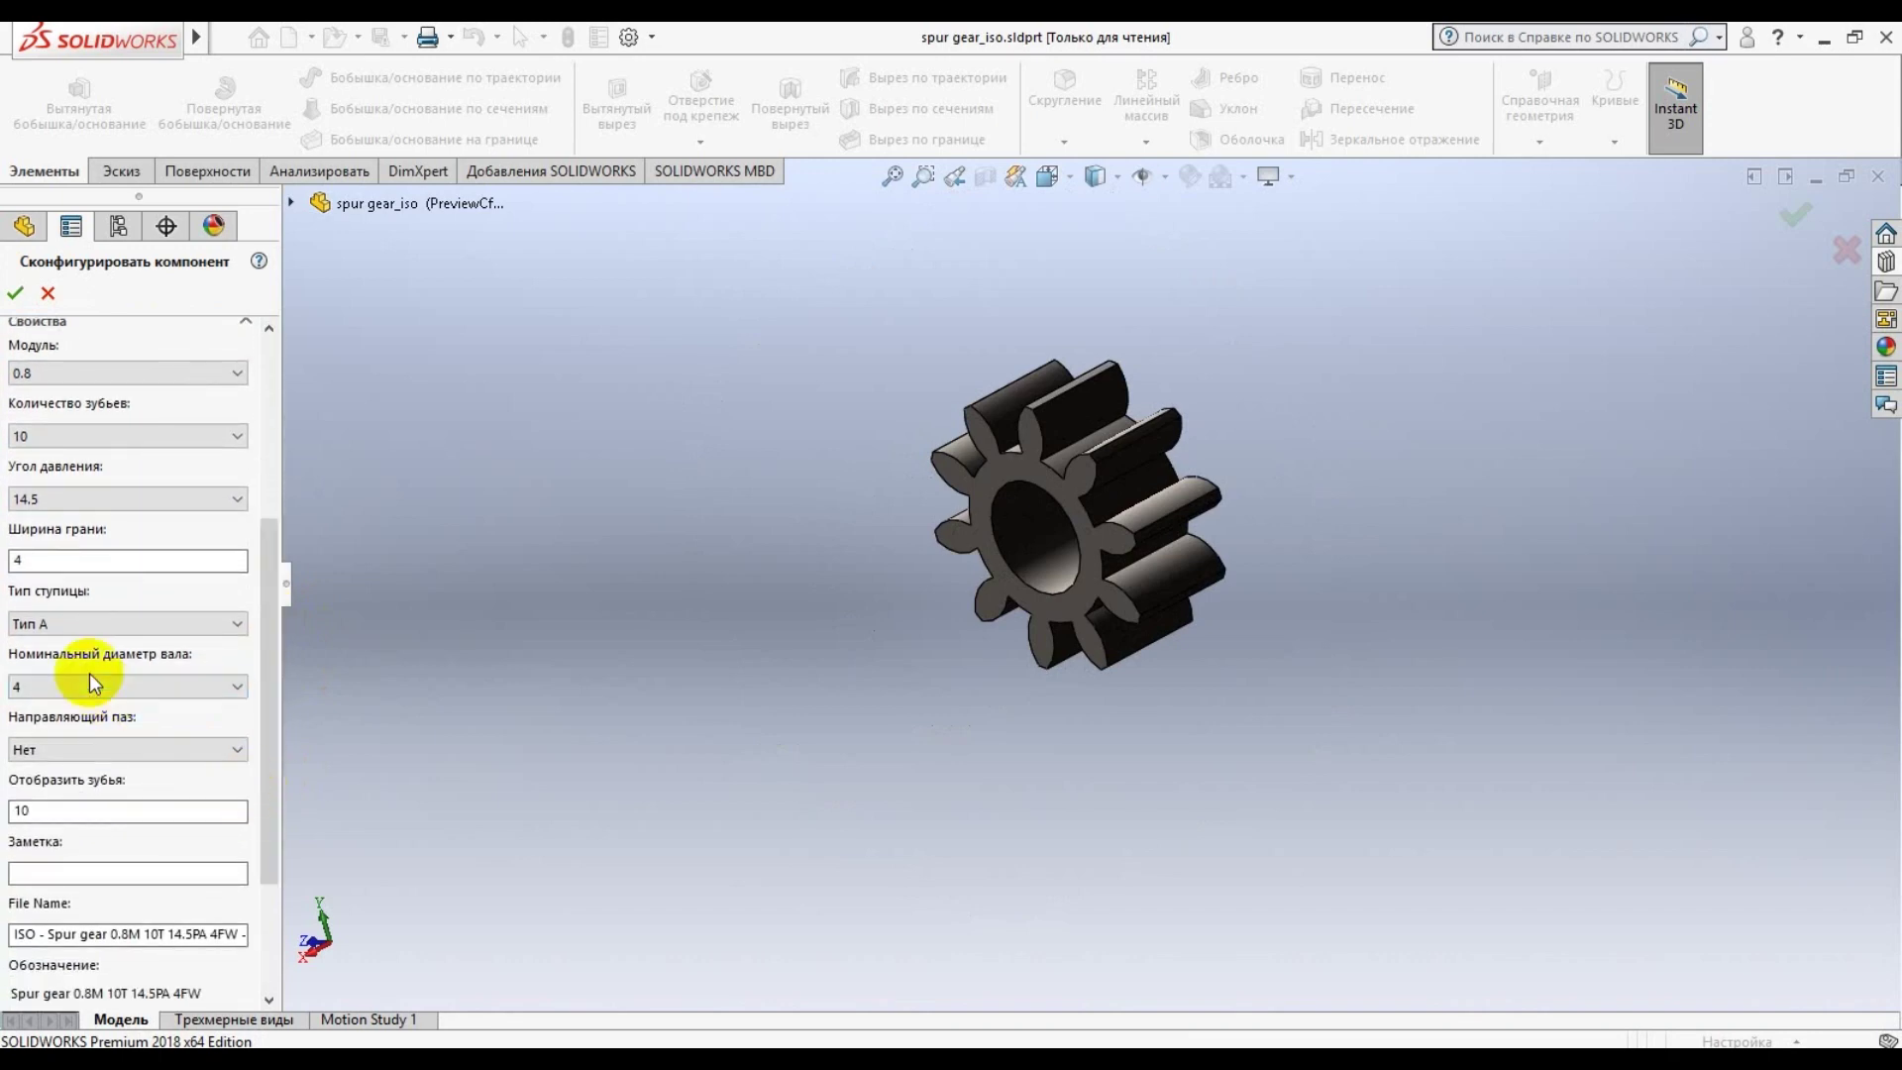
{"action": "left_click", "coordinate": [63, 686]}
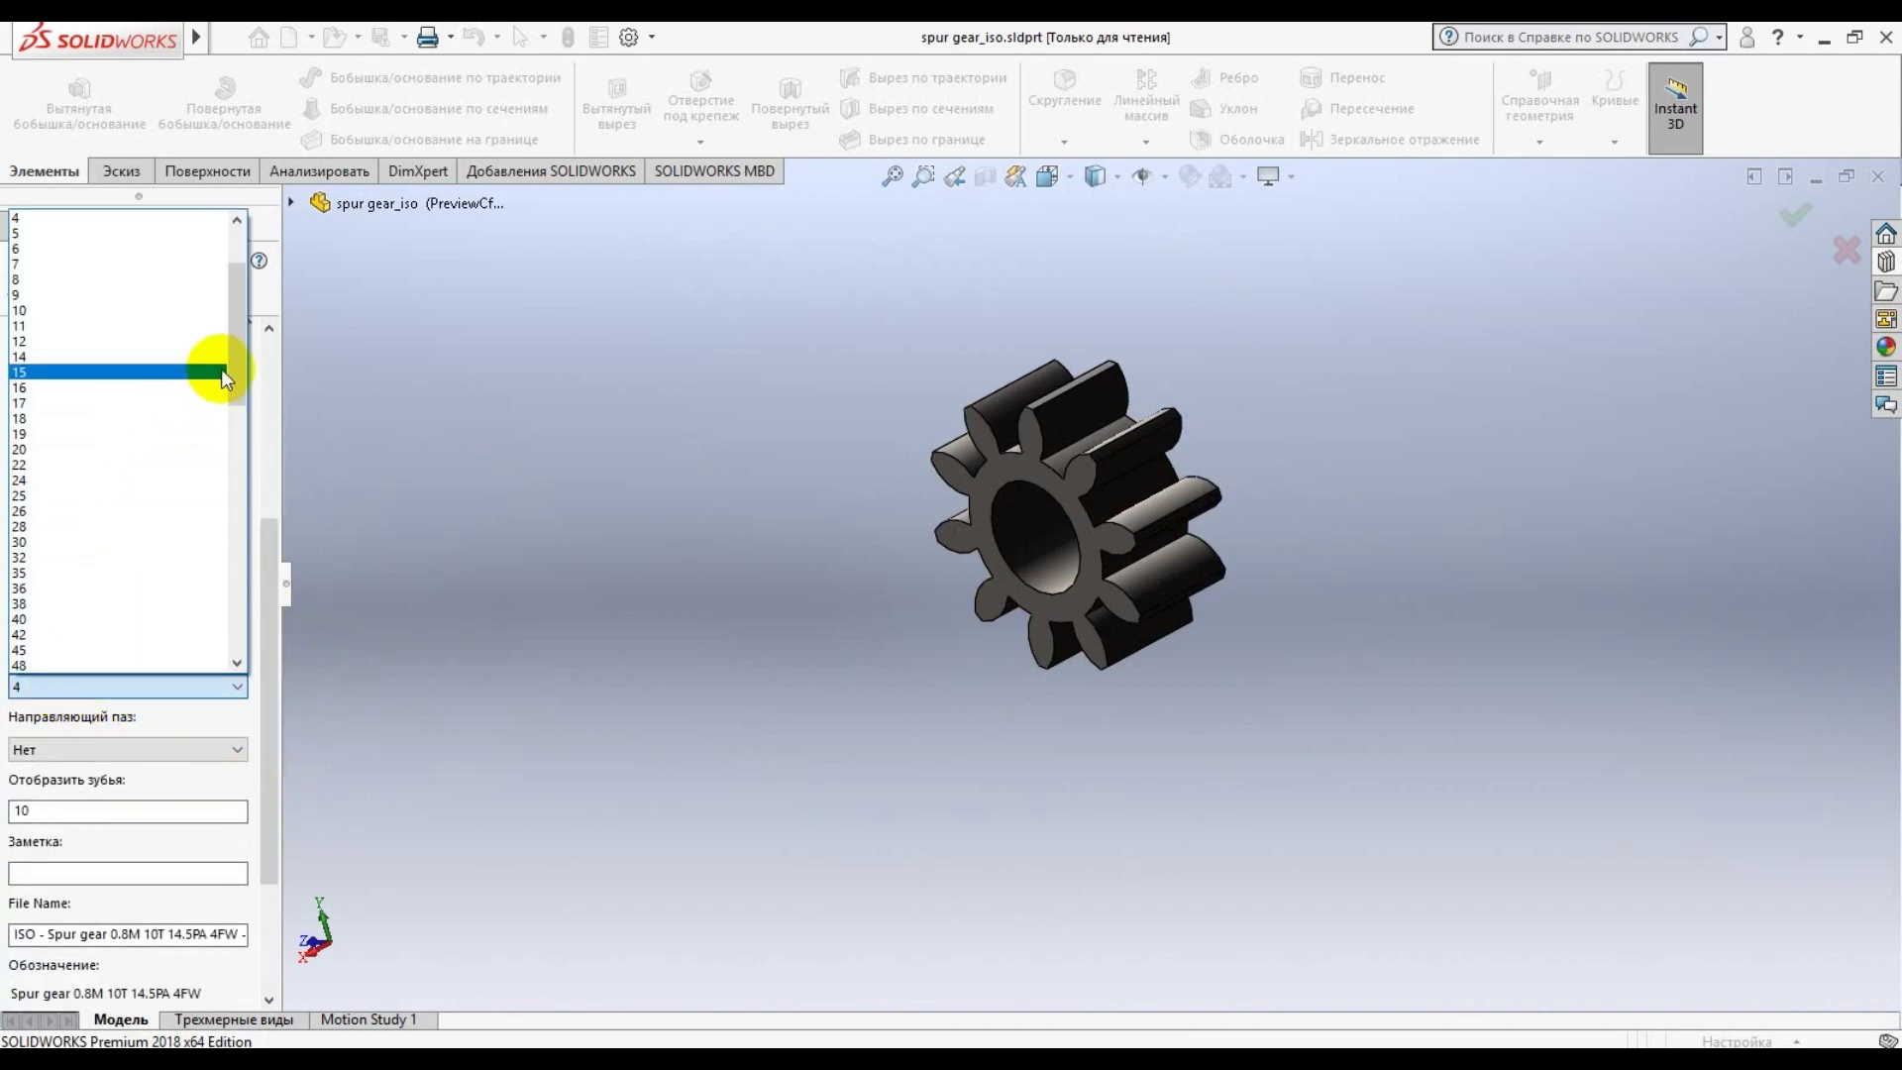
{"action": "left_click_drag", "start_coordinate": [242, 351], "coordinate": [248, 305]}
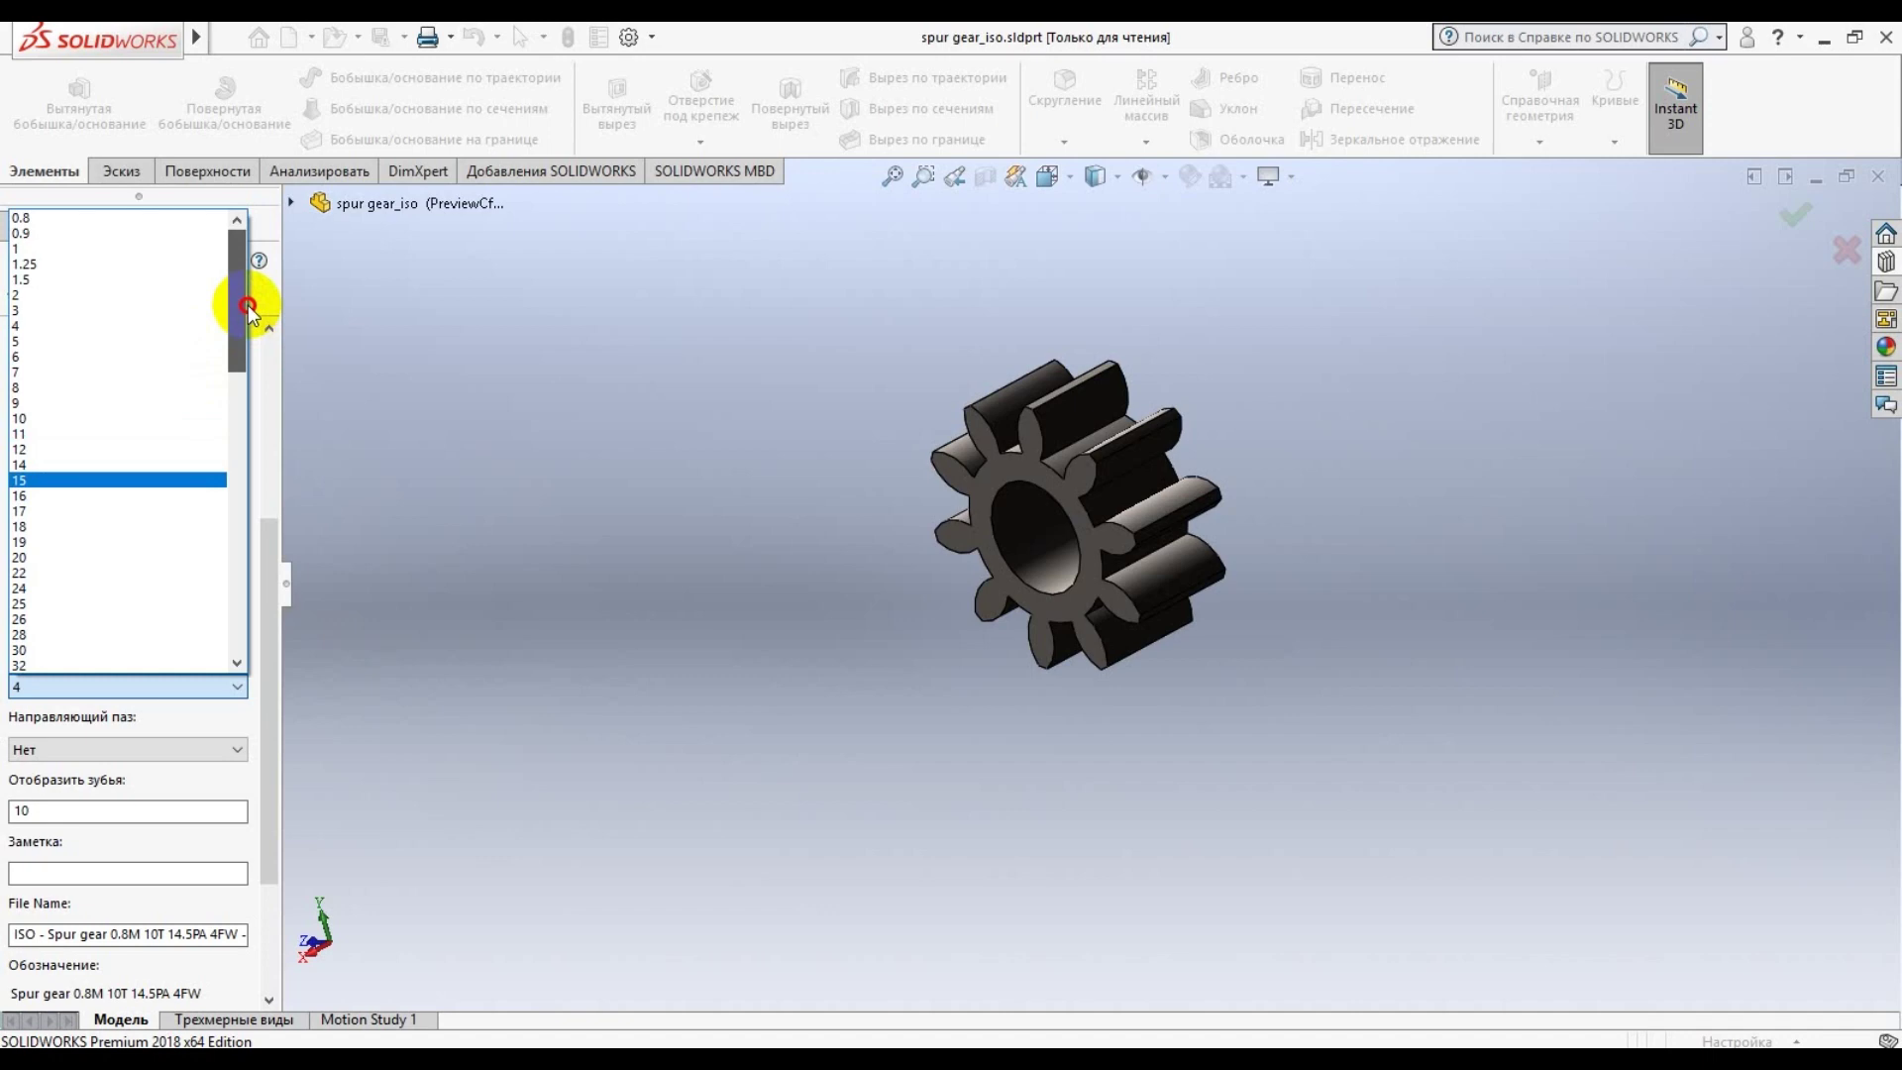
{"action": "left_click", "coordinate": [75, 297]}
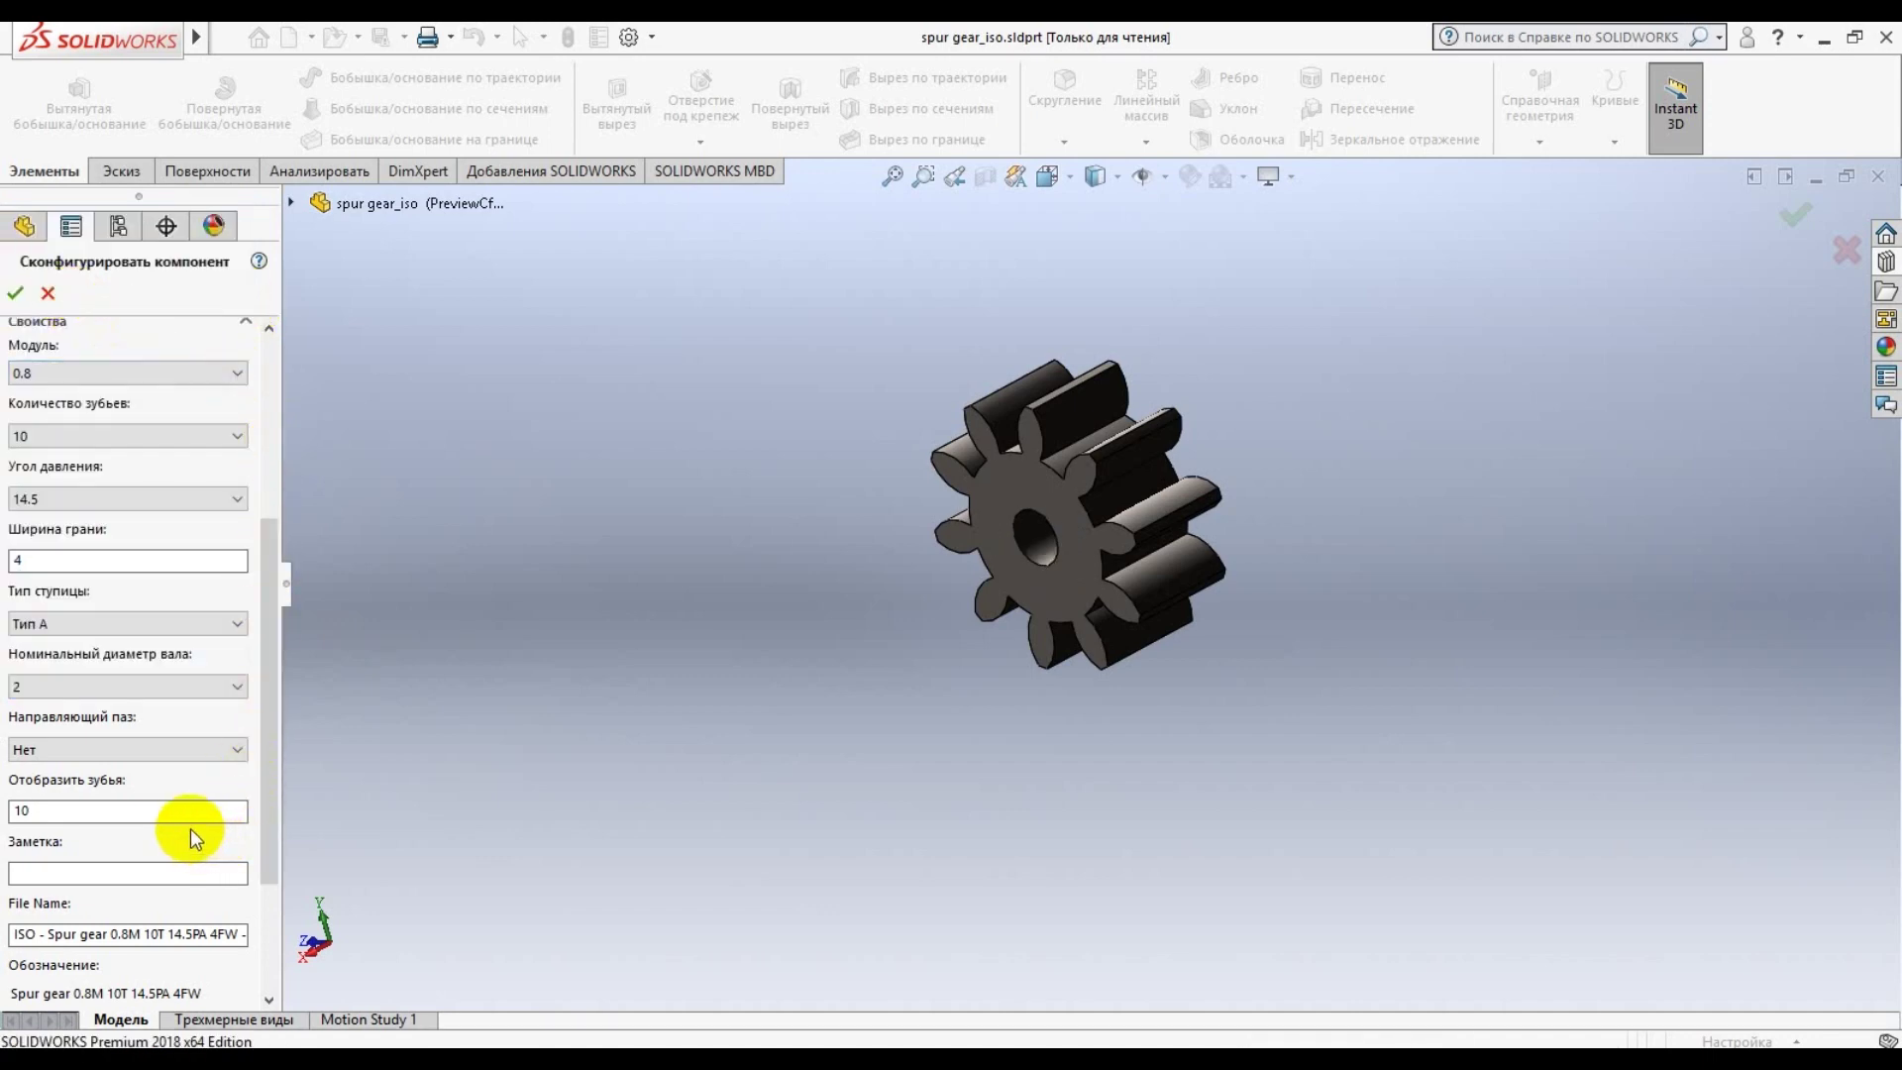
{"action": "mouse_move", "coordinate": [259, 777]}
{"action": "left_mouse_down"}
{"action": "mouse_move", "coordinate": [262, 877]}
{"action": "mouse_move", "coordinate": [294, 531]}
{"action": "left_mouse_up"}
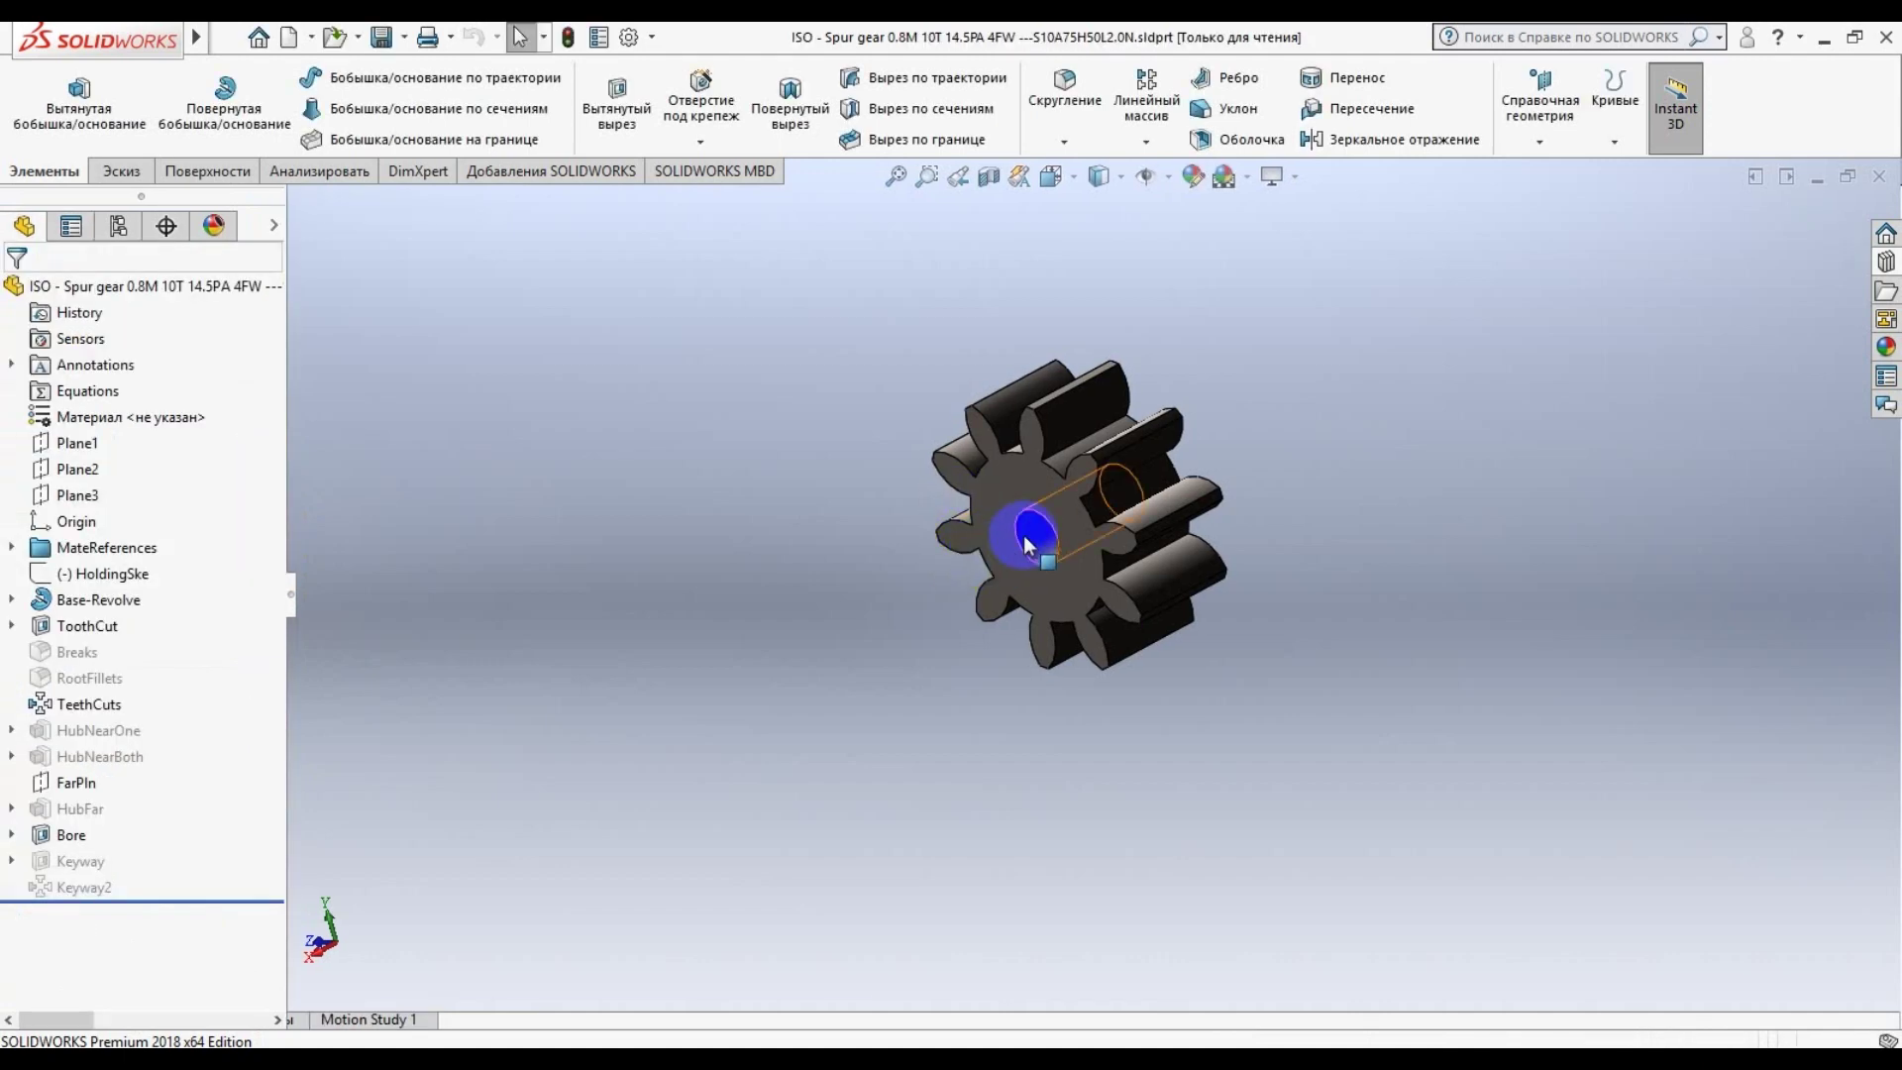
Start a new sketch on the gear's front face
{"action": "scroll", "coordinate": [1078, 507], "scroll_direction": "down", "scroll_amount": 2}
{"action": "mouse_move", "coordinate": [1073, 645]}
{"action": "middle_mouse_down"}
{"action": "mouse_move", "coordinate": [1277, 447]}
{"action": "mouse_move", "coordinate": [1460, 445]}
{"action": "mouse_move", "coordinate": [1545, 574]}
{"action": "mouse_move", "coordinate": [1329, 734]}
{"action": "mouse_move", "coordinate": [1154, 916]}
{"action": "mouse_move", "coordinate": [1125, 871]}
{"action": "middle_mouse_up"}
{"action": "scroll", "coordinate": [1120, 527], "scroll_direction": "up", "scroll_amount": 2}
{"action": "scroll", "coordinate": [1107, 586], "scroll_direction": "down", "scroll_amount": 2}
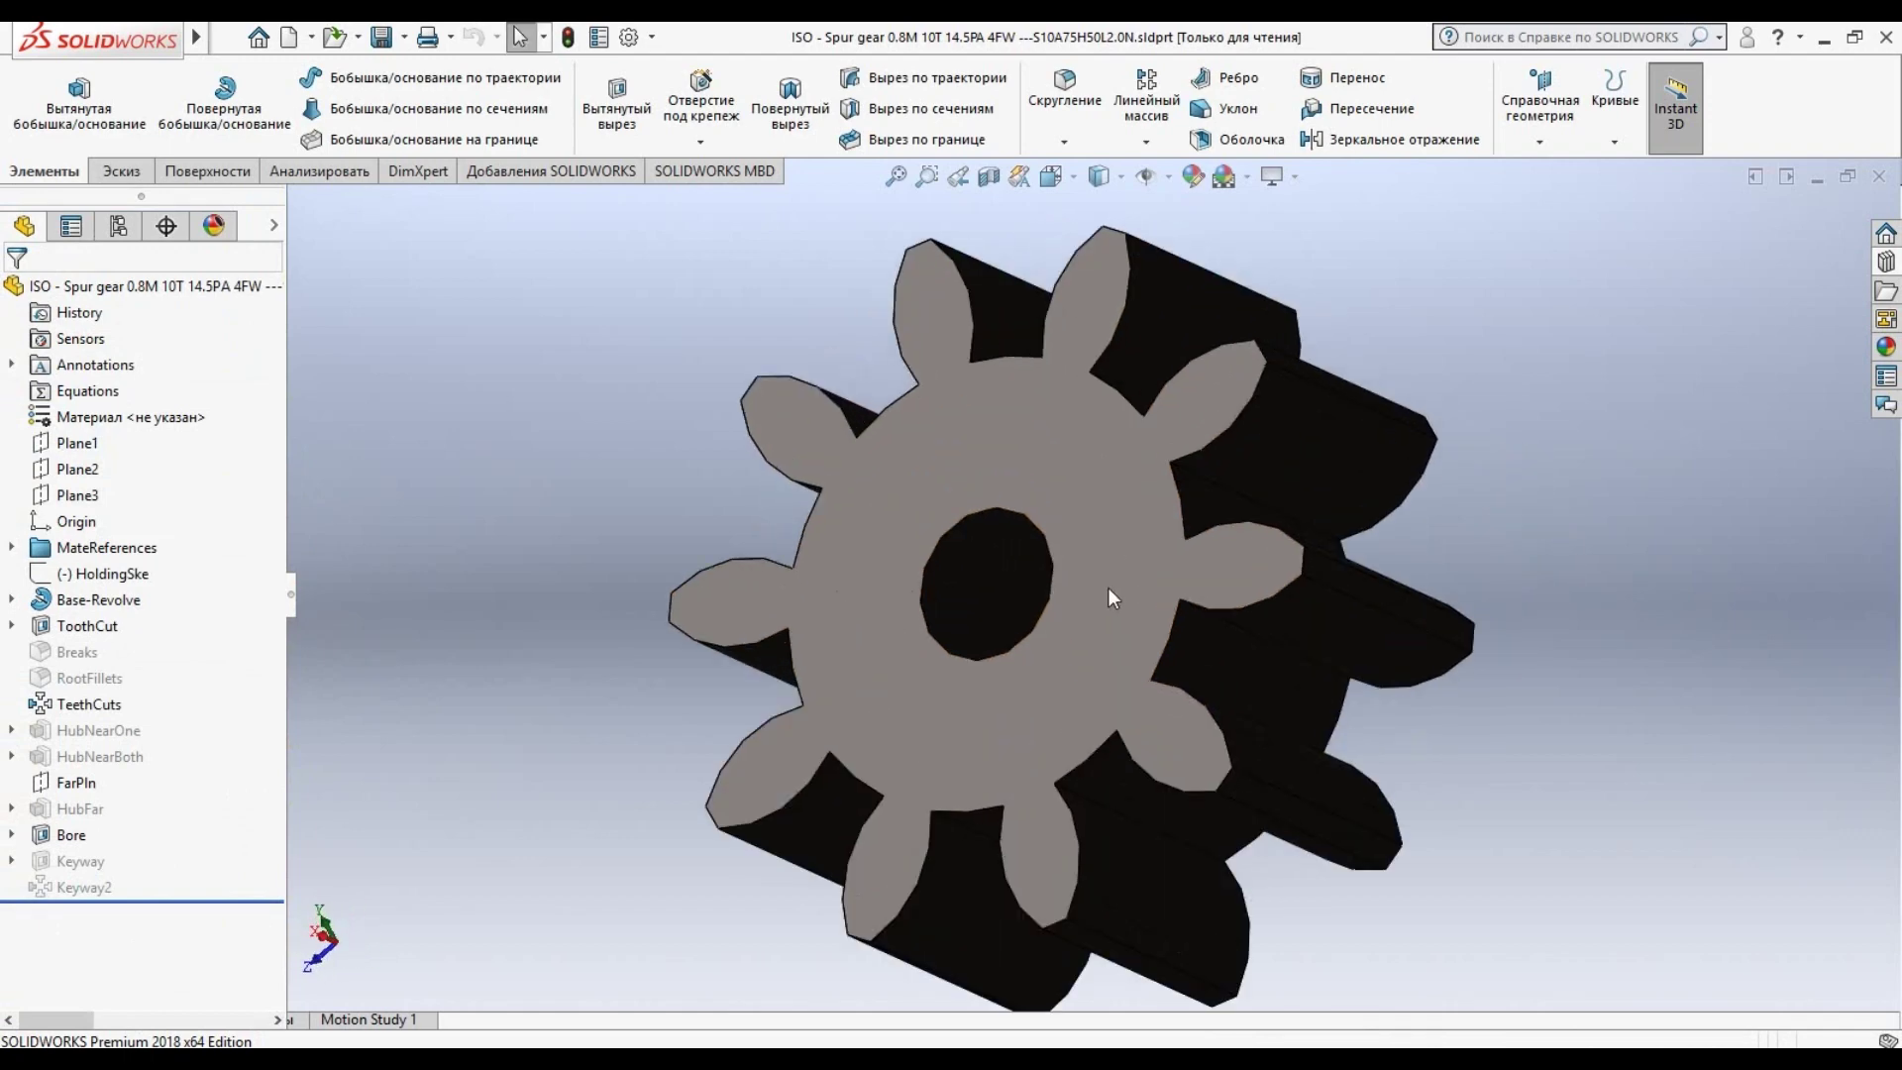
{"action": "left_click", "coordinate": [1108, 590]}
{"action": "right_click", "coordinate": [1107, 591]}
{"action": "left_click", "coordinate": [1175, 521]}
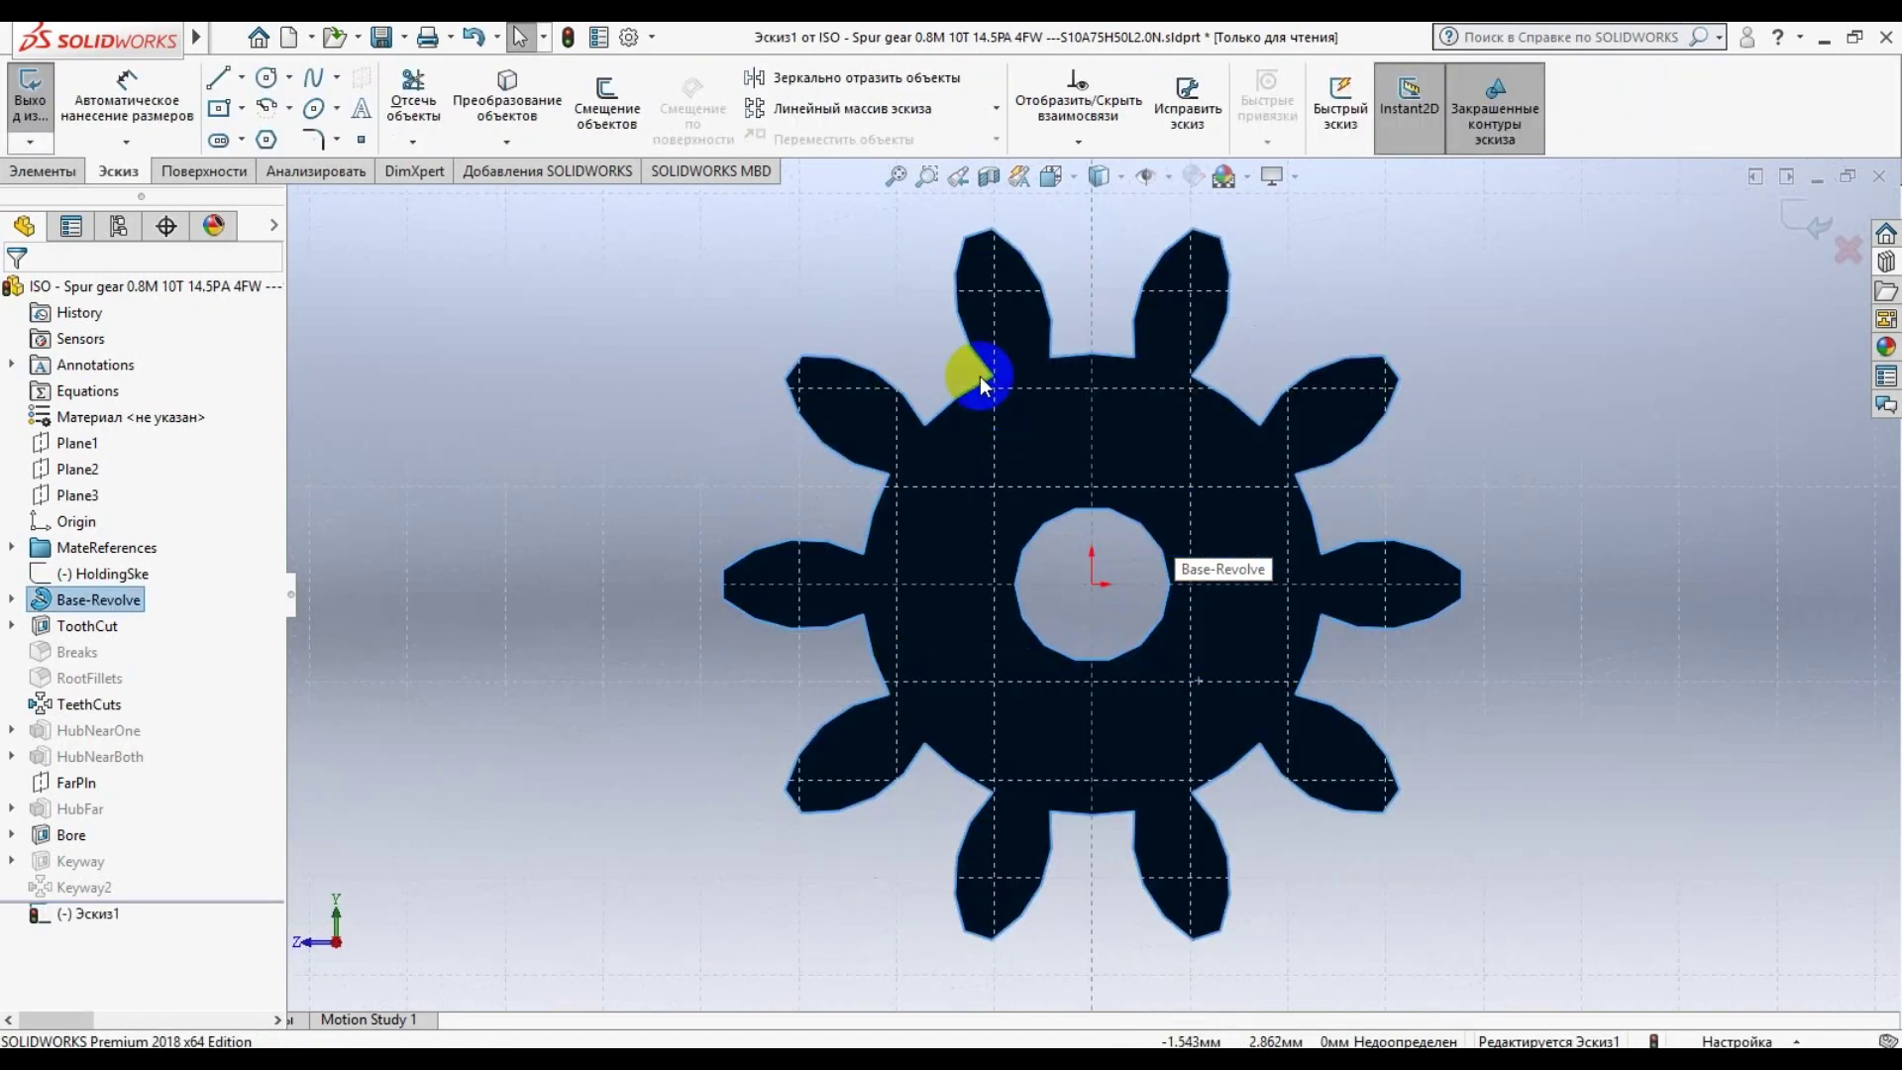
Draw a radius-4.8 circle centred on the gear origin and exit the sketch
{"action": "left_click", "coordinate": [265, 77]}
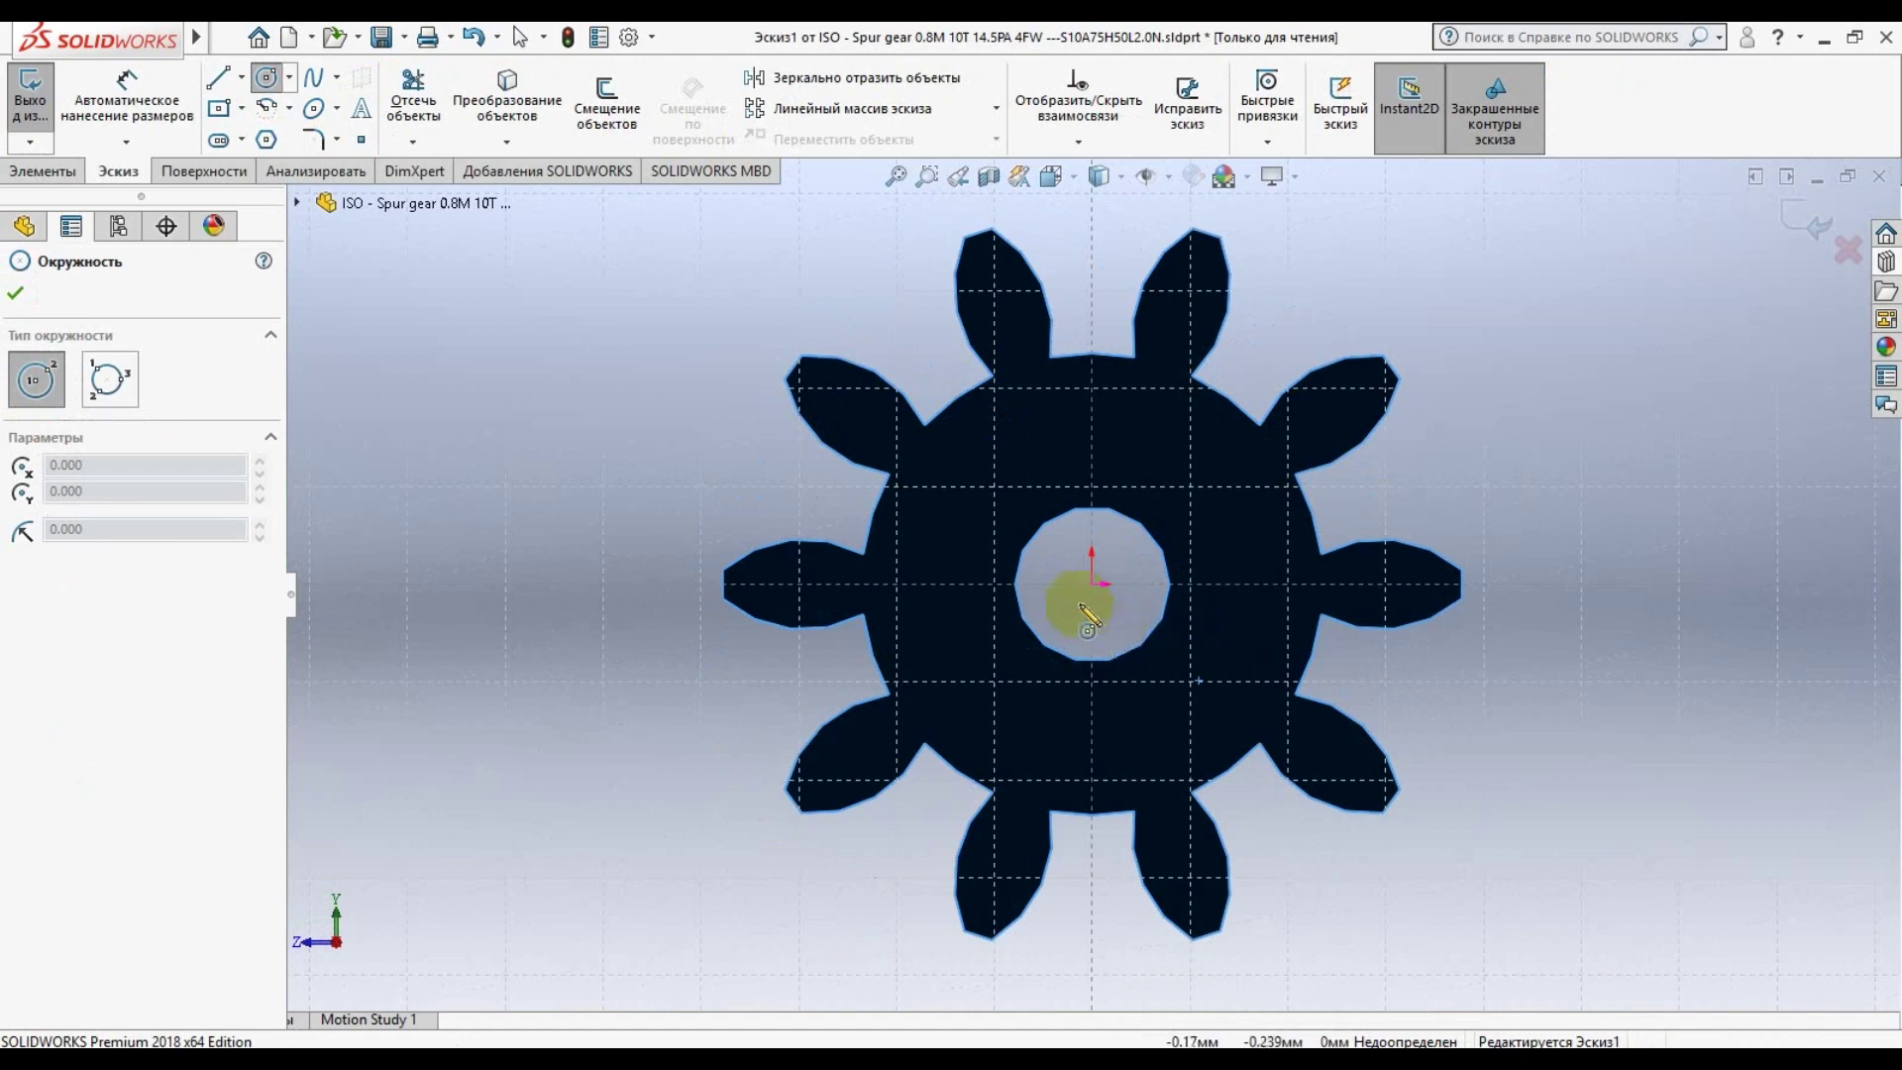
{"action": "left_click_drag", "start_coordinate": [1093, 584], "coordinate": [1393, 381]}
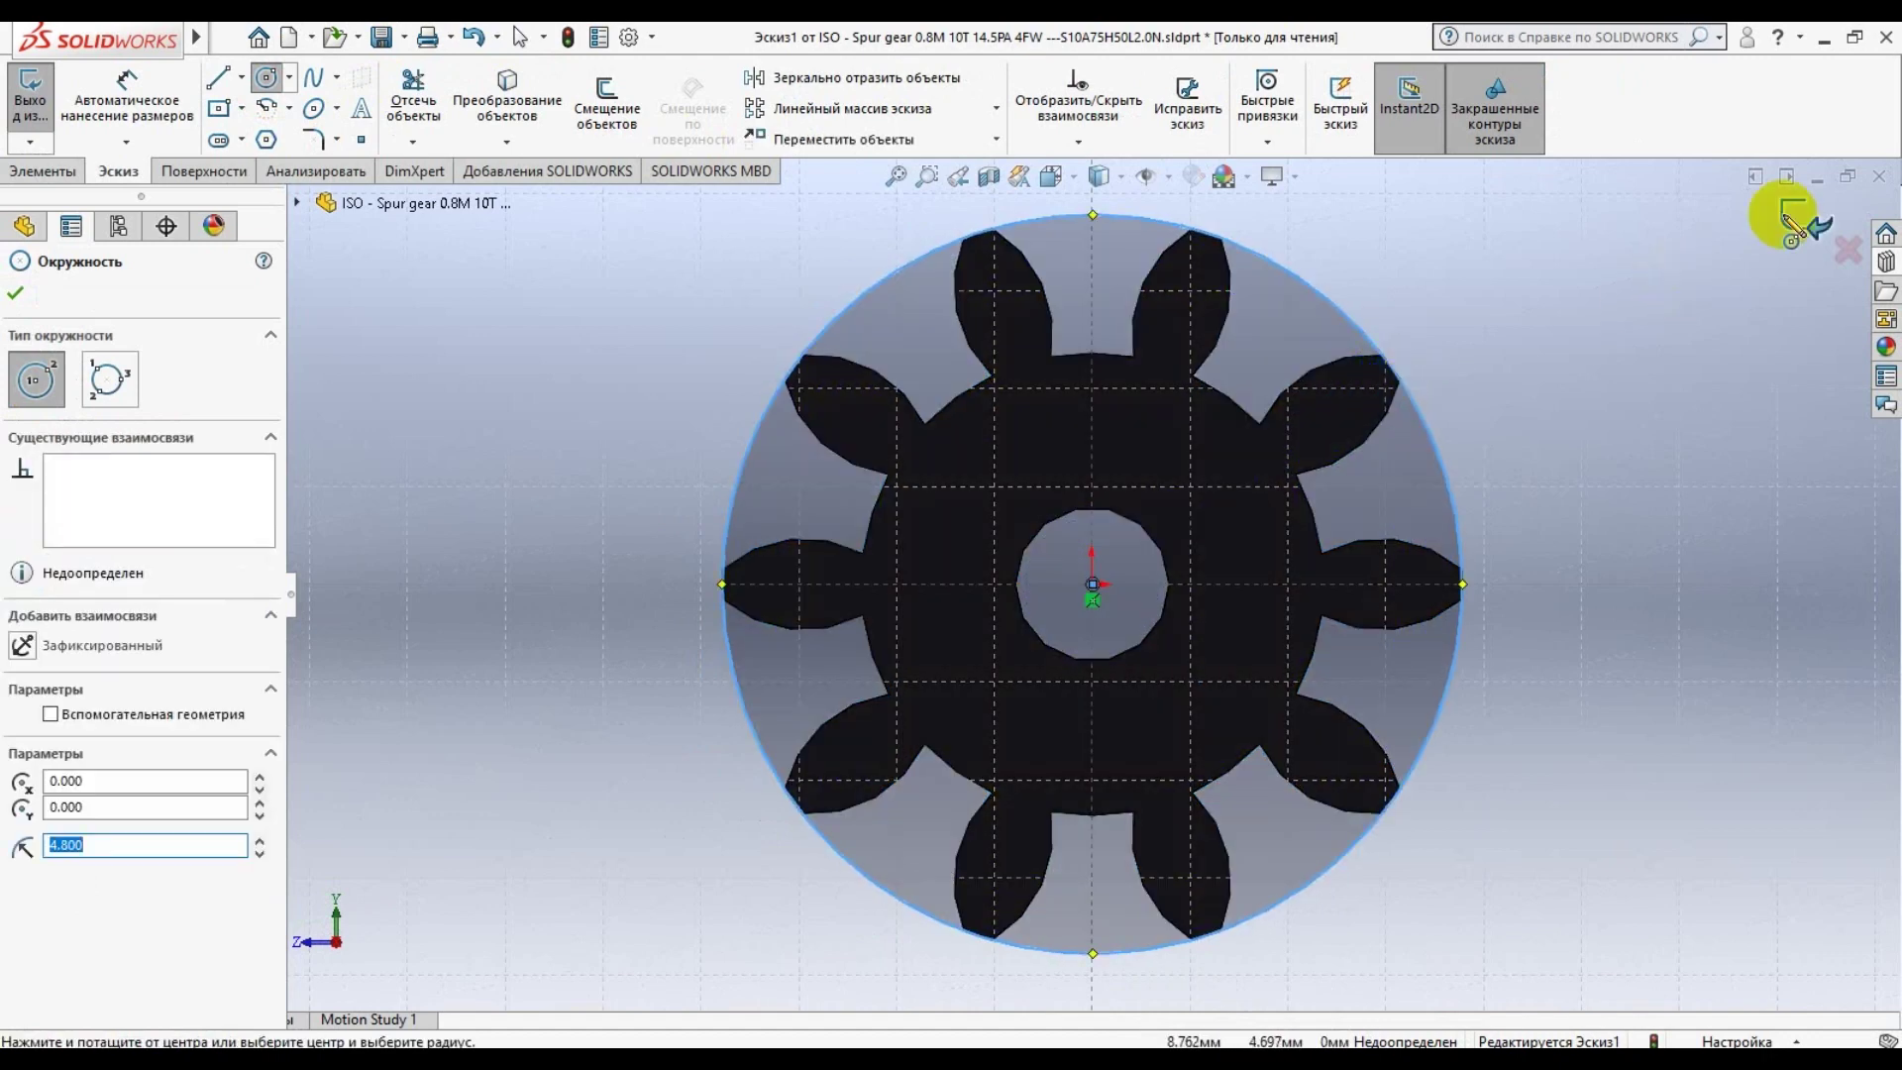
{"action": "left_click", "coordinate": [1812, 220]}
{"action": "left_click", "coordinate": [30, 99]}
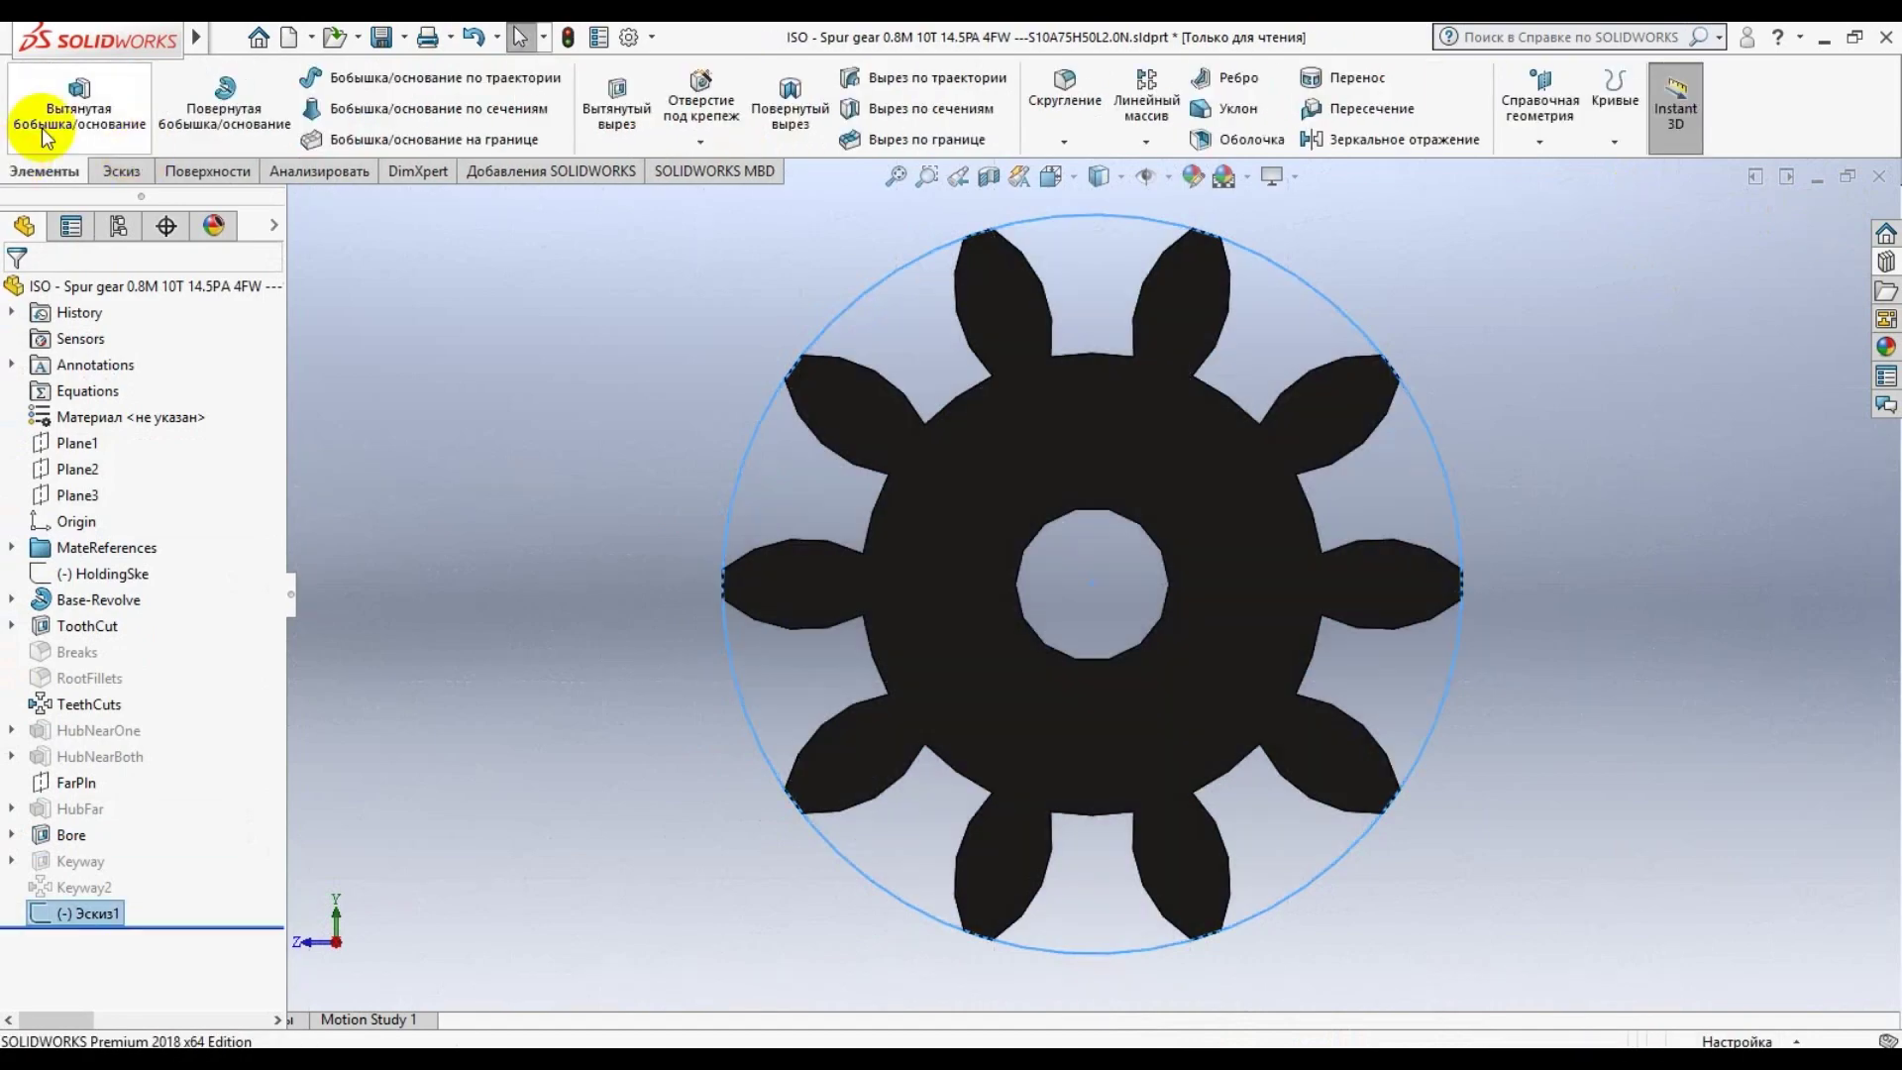
Extrude the circle sketch as a 2 mm boss behind the teeth
{"action": "mouse_move", "coordinate": [1172, 531]}
{"action": "middle_mouse_down"}
{"action": "mouse_move", "coordinate": [1001, 590]}
{"action": "mouse_move", "coordinate": [957, 642]}
{"action": "middle_mouse_up"}
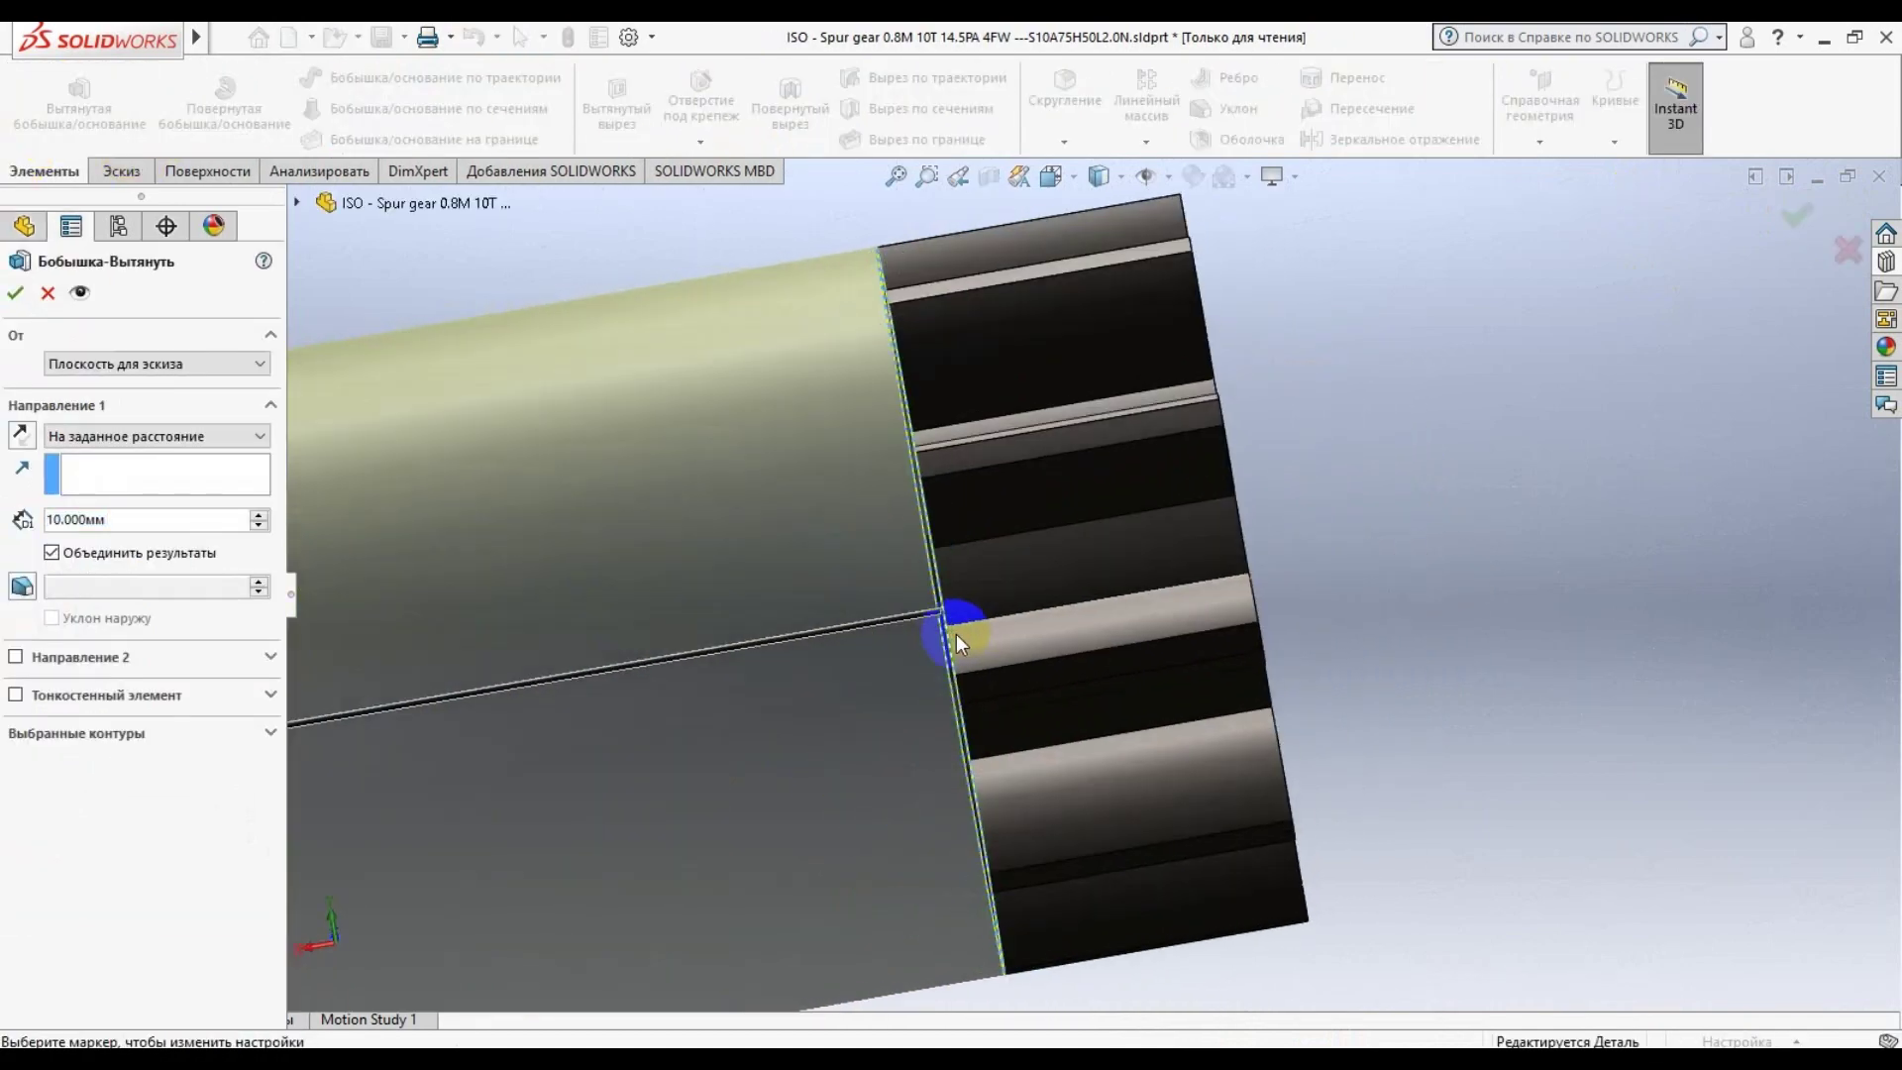
{"action": "double_click", "coordinate": [56, 517]}
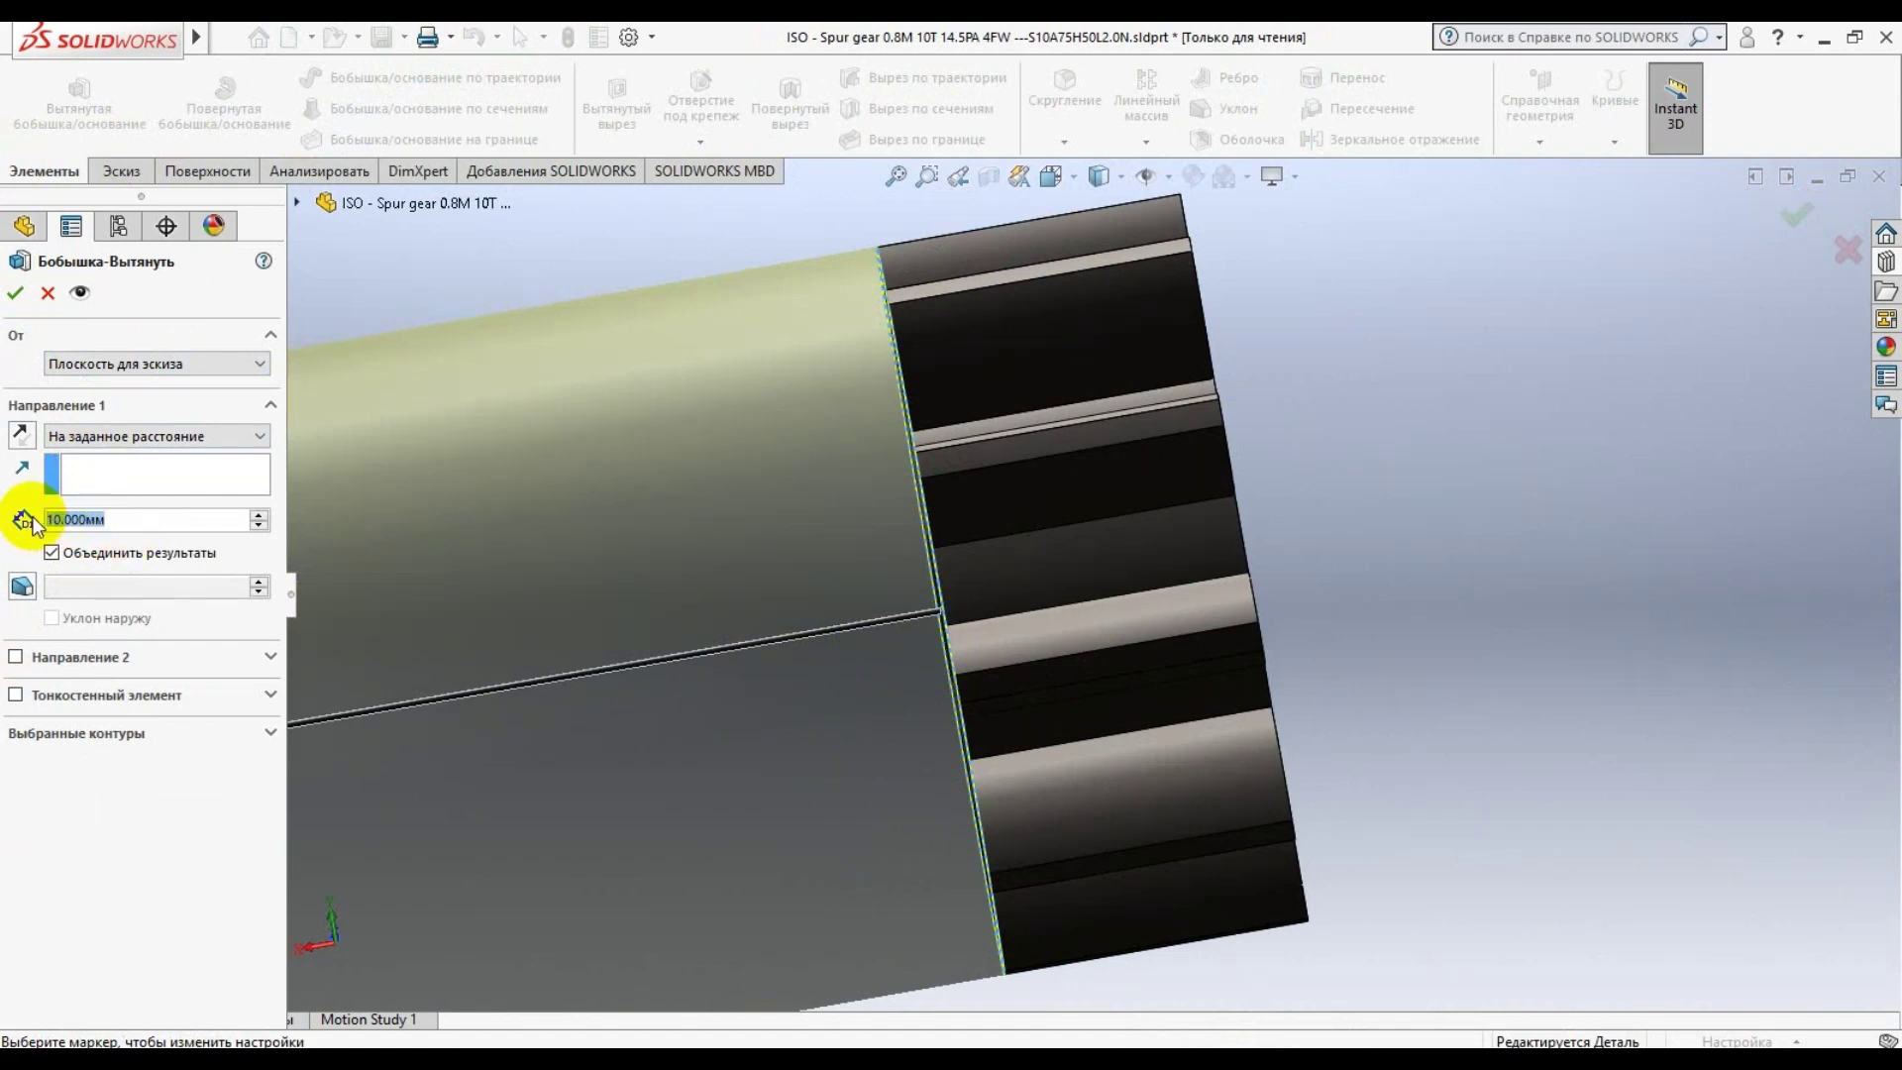
{"action": "type", "text": "2"}
{"action": "key", "text": "Return"}
{"action": "key", "text": "Return"}
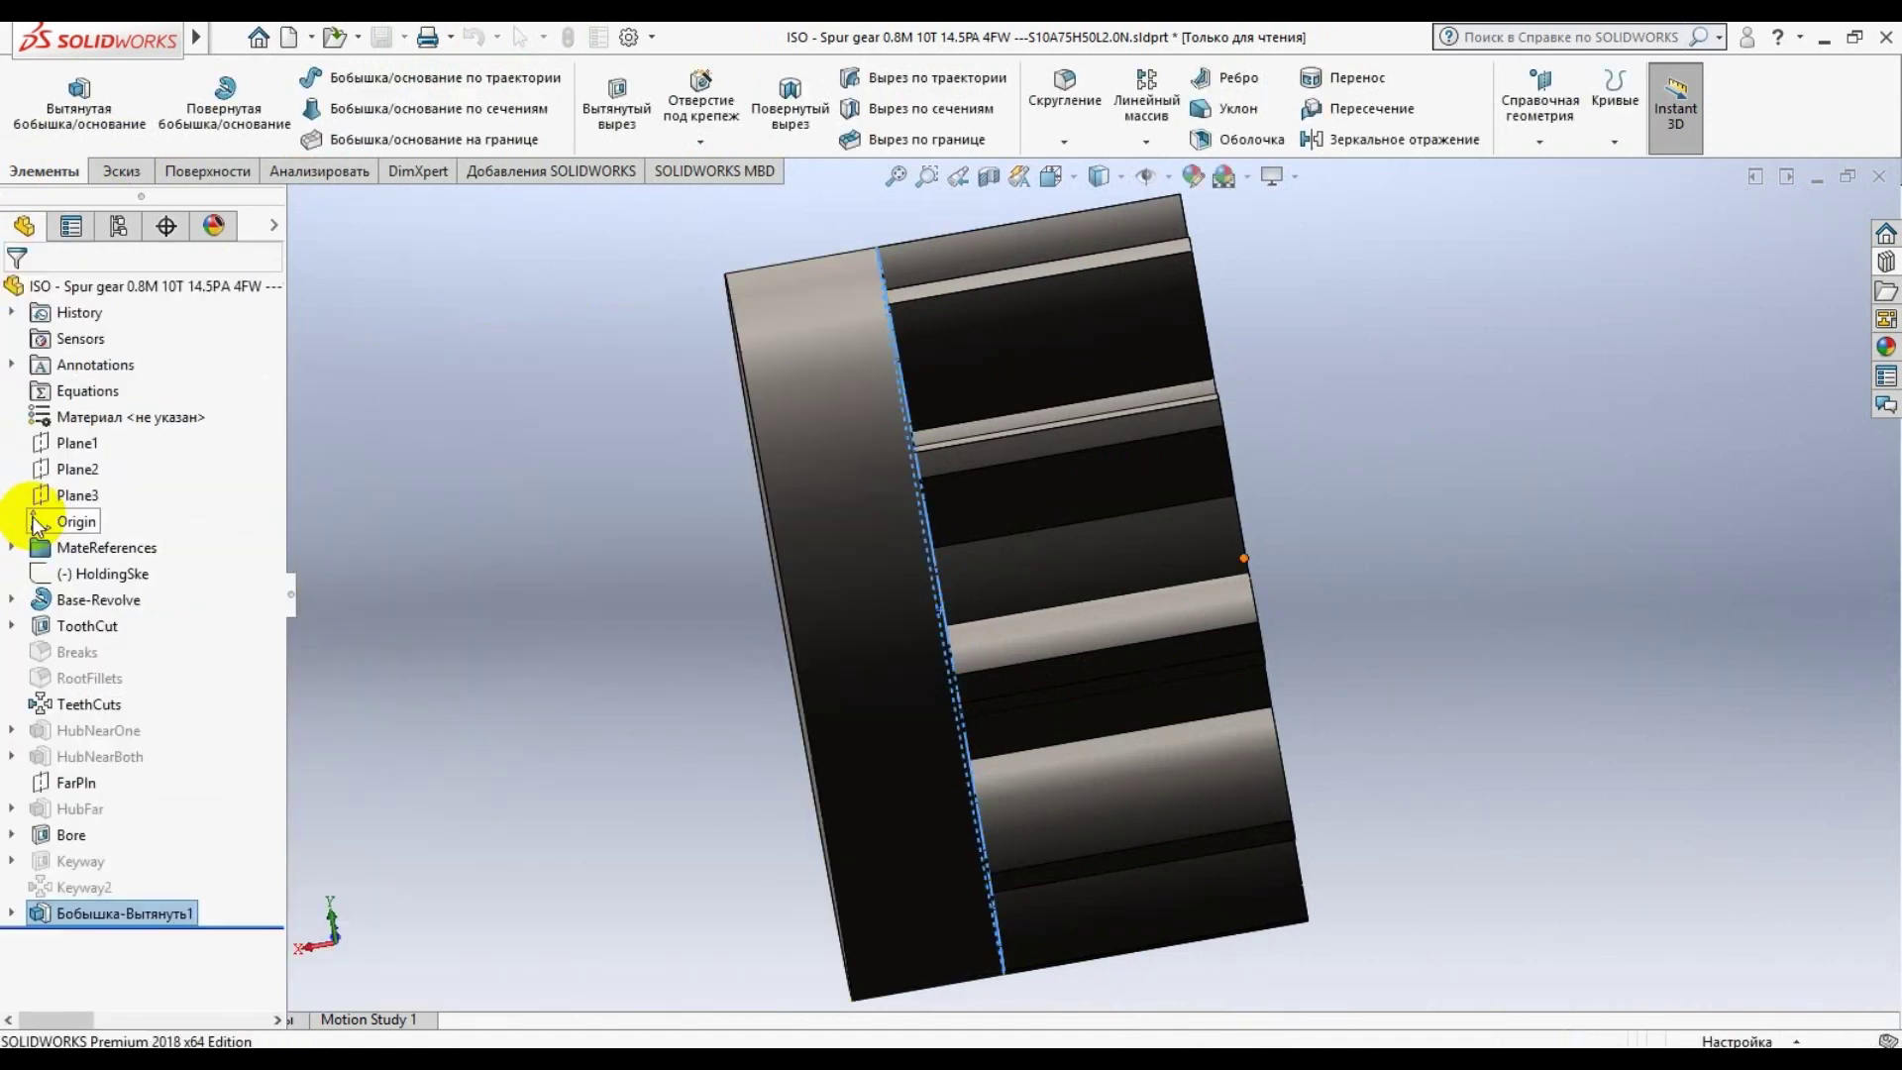
{"action": "mouse_move", "coordinate": [849, 475]}
{"action": "middle_mouse_down"}
{"action": "mouse_move", "coordinate": [968, 535]}
{"action": "mouse_move", "coordinate": [1213, 555]}
{"action": "mouse_move", "coordinate": [951, 671]}
{"action": "mouse_move", "coordinate": [984, 637]}
{"action": "mouse_move", "coordinate": [1107, 606]}
{"action": "middle_mouse_up"}
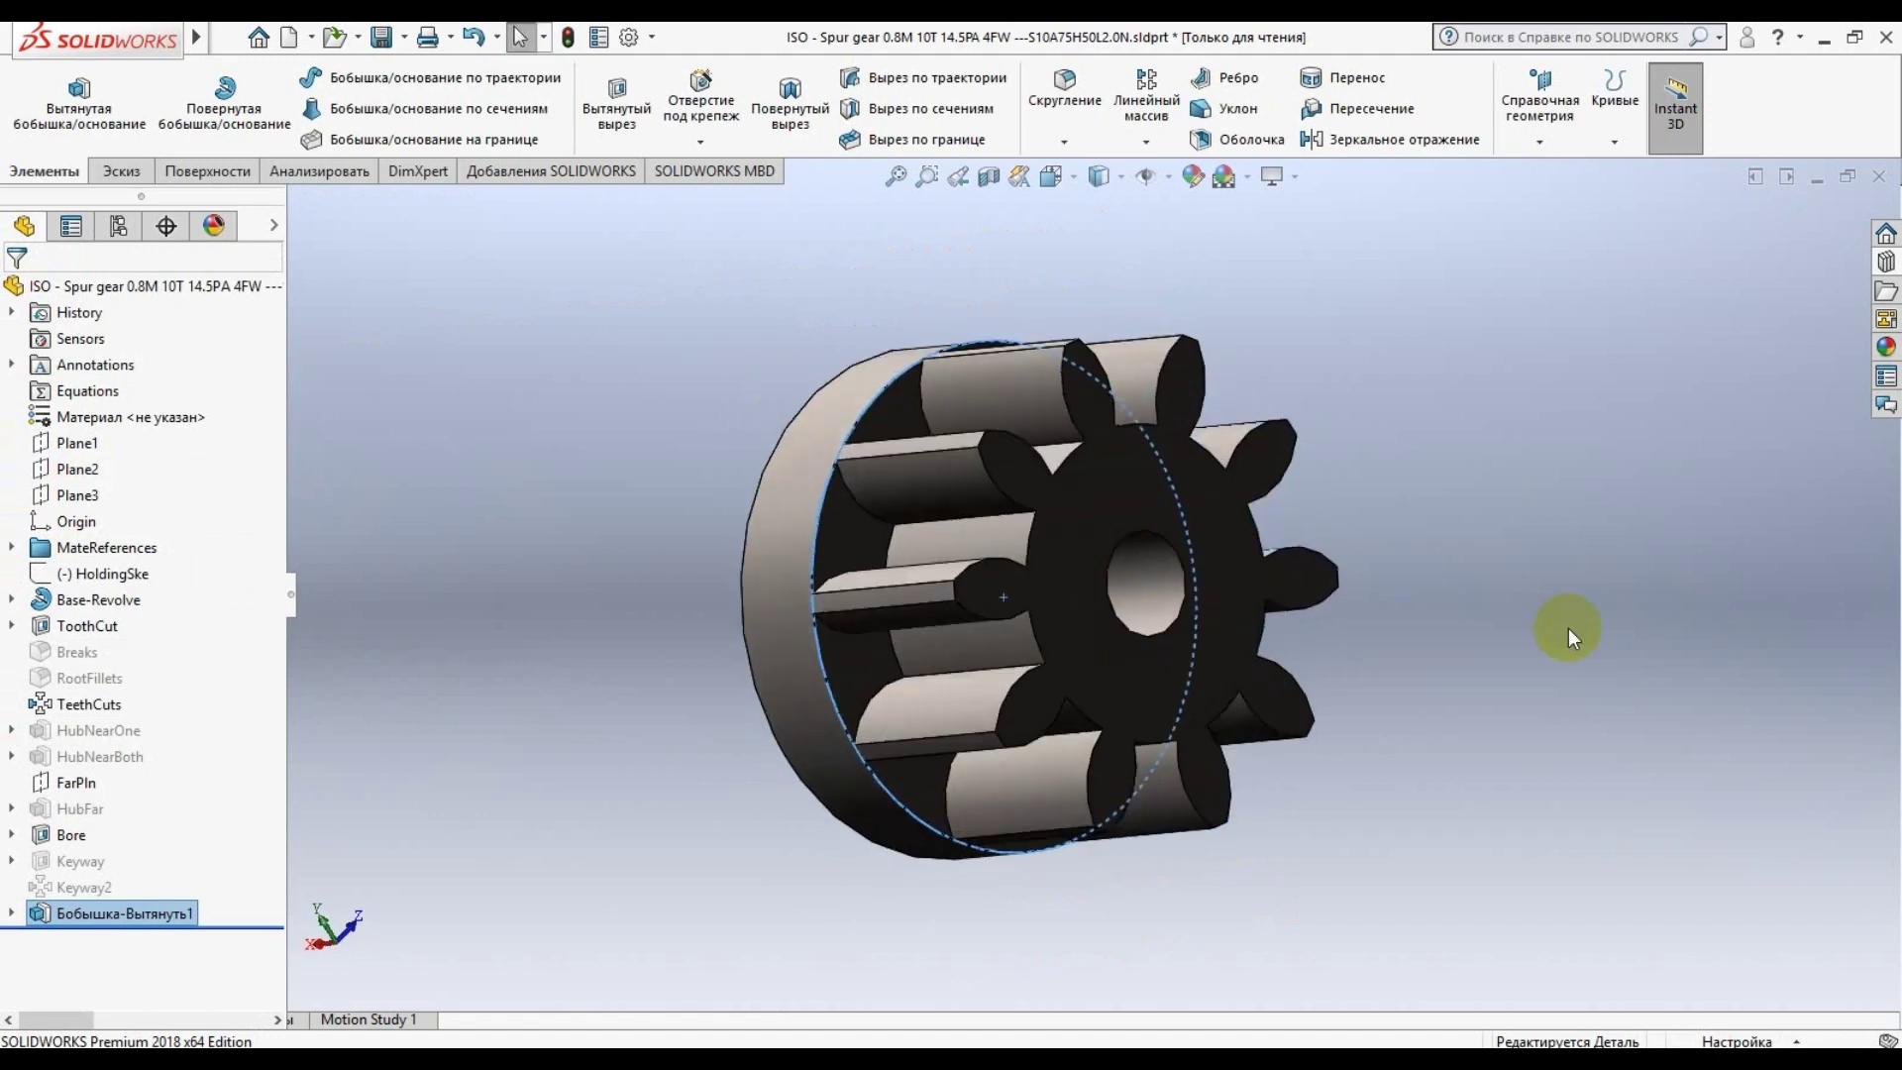
{"action": "middle_click_drag", "start_coordinate": [1562, 628], "coordinate": [1462, 679]}
{"action": "left_click", "coordinate": [1458, 690]}
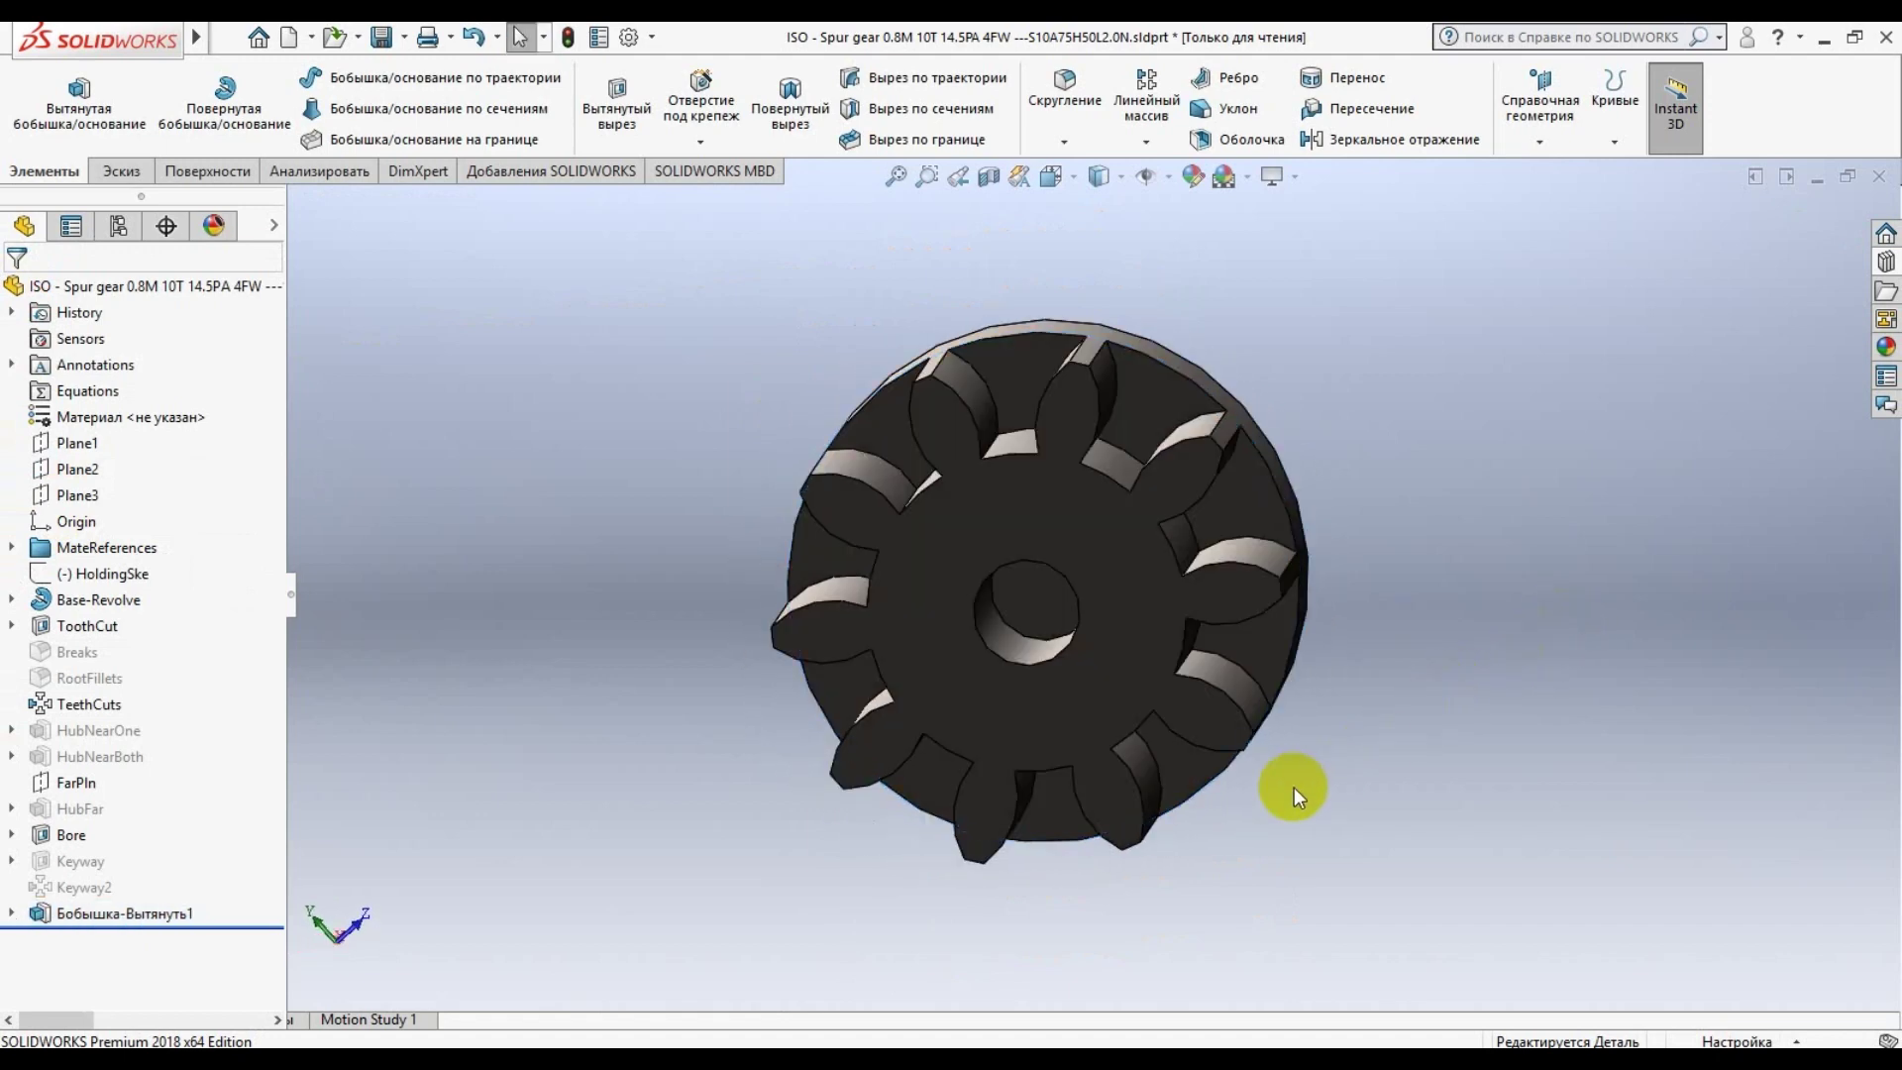
Inspect the ToothCut, Base-Revolve and TeethCuts (36° spacing) feature dimensions
{"action": "left_click", "coordinate": [66, 629]}
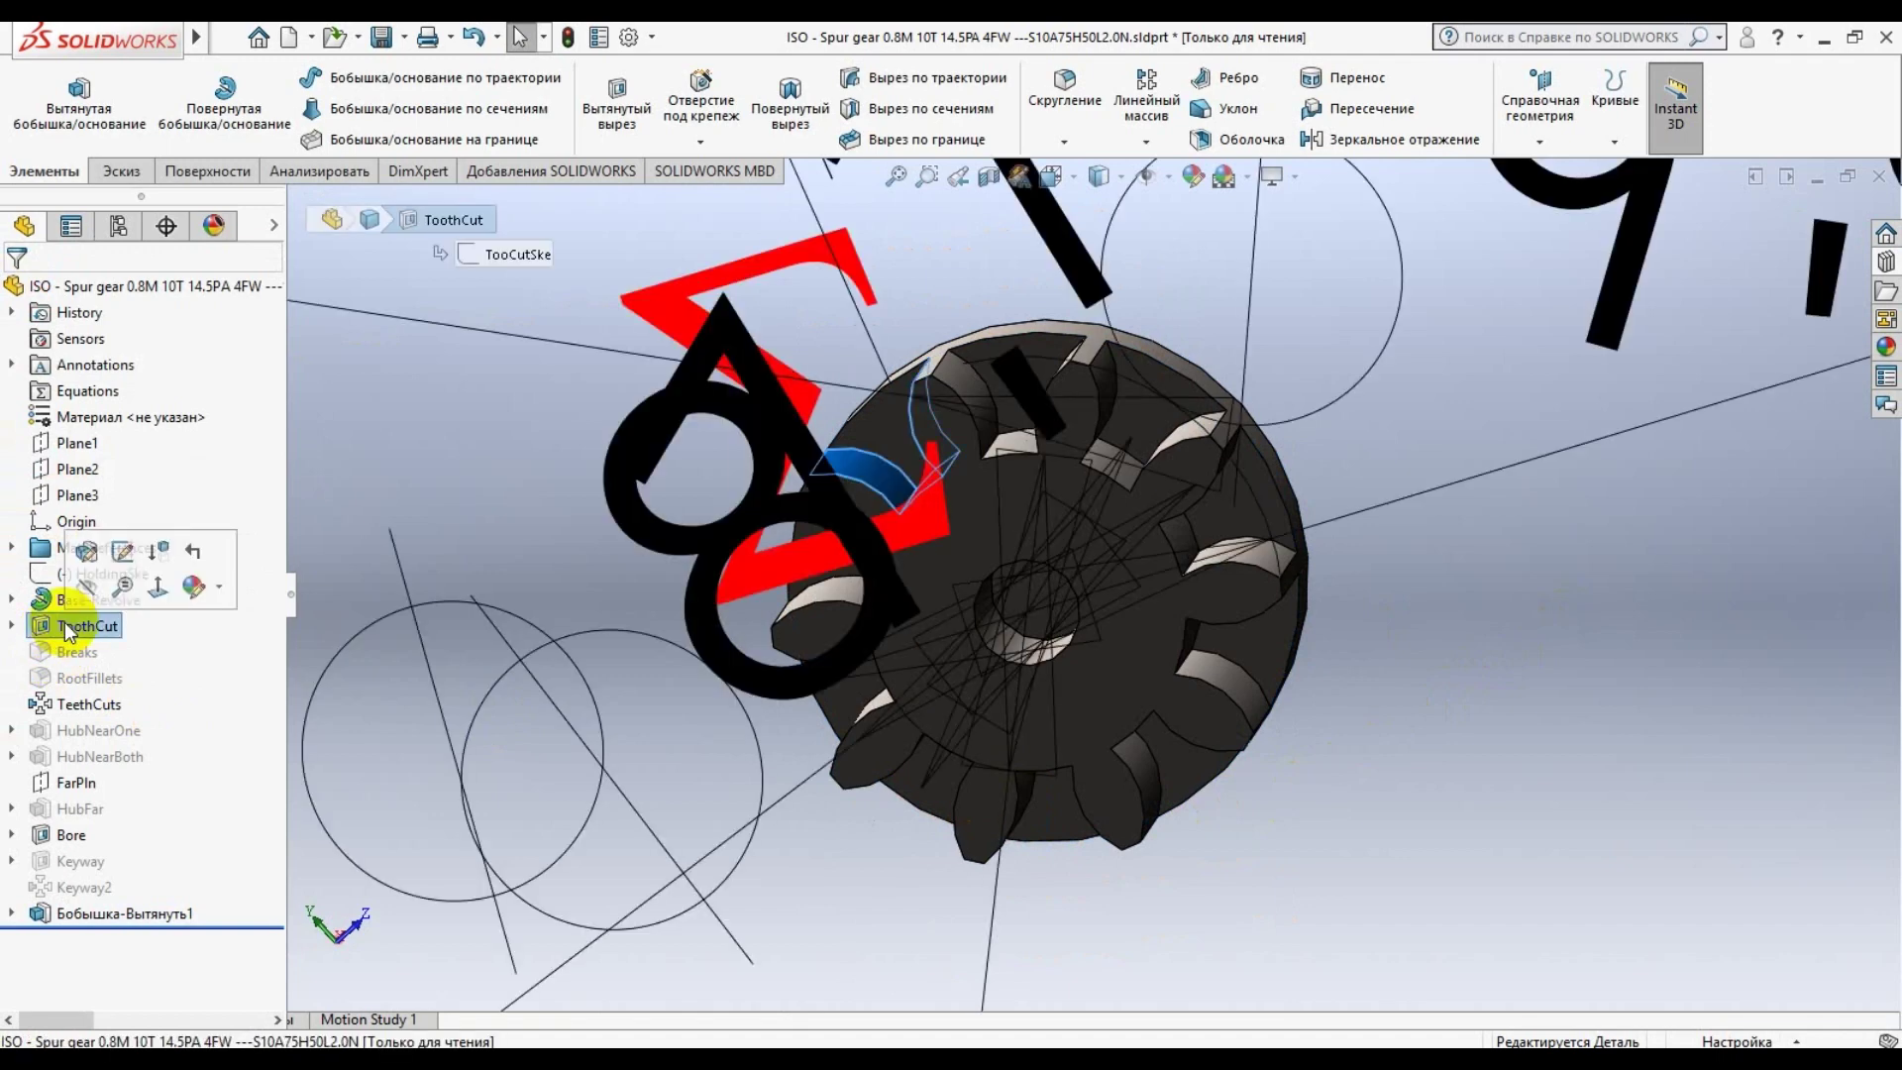
{"action": "scroll", "coordinate": [1173, 648], "scroll_direction": "up", "scroll_amount": 4}
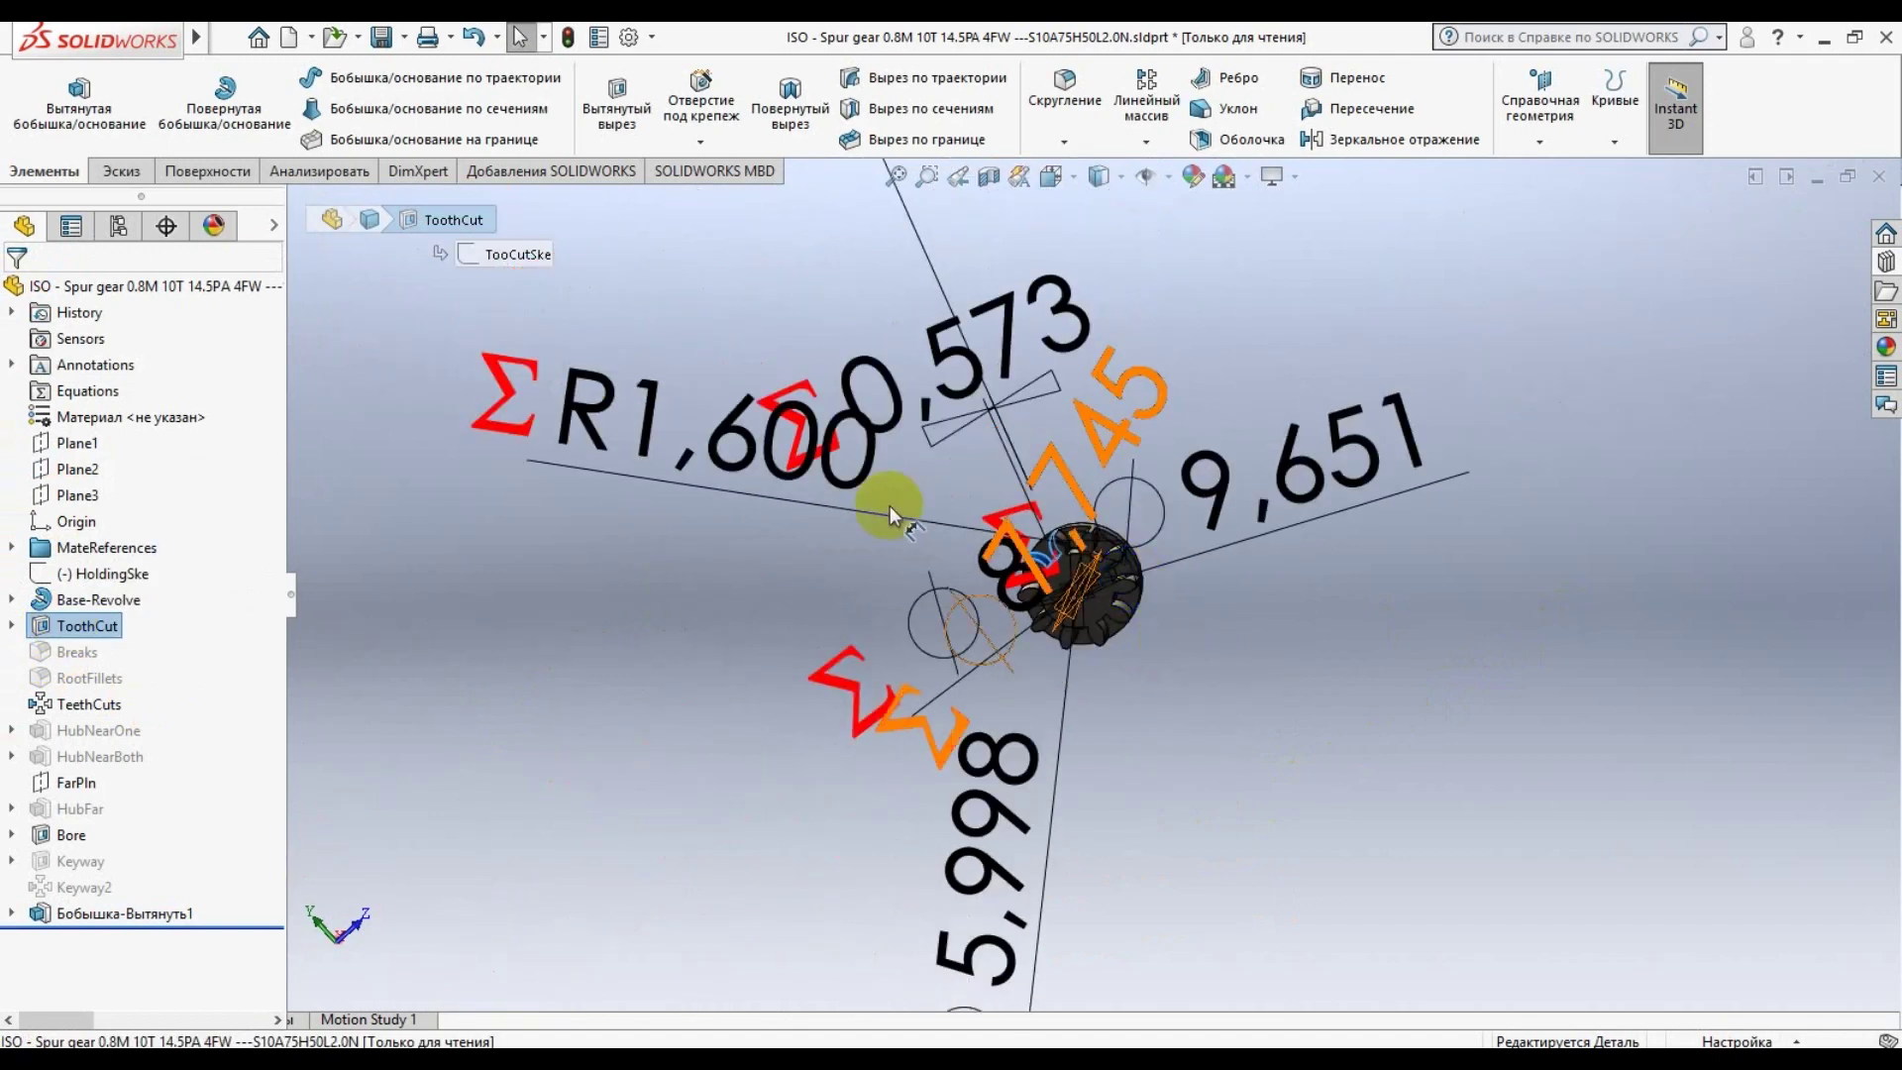
{"action": "left_click", "coordinate": [100, 603]}
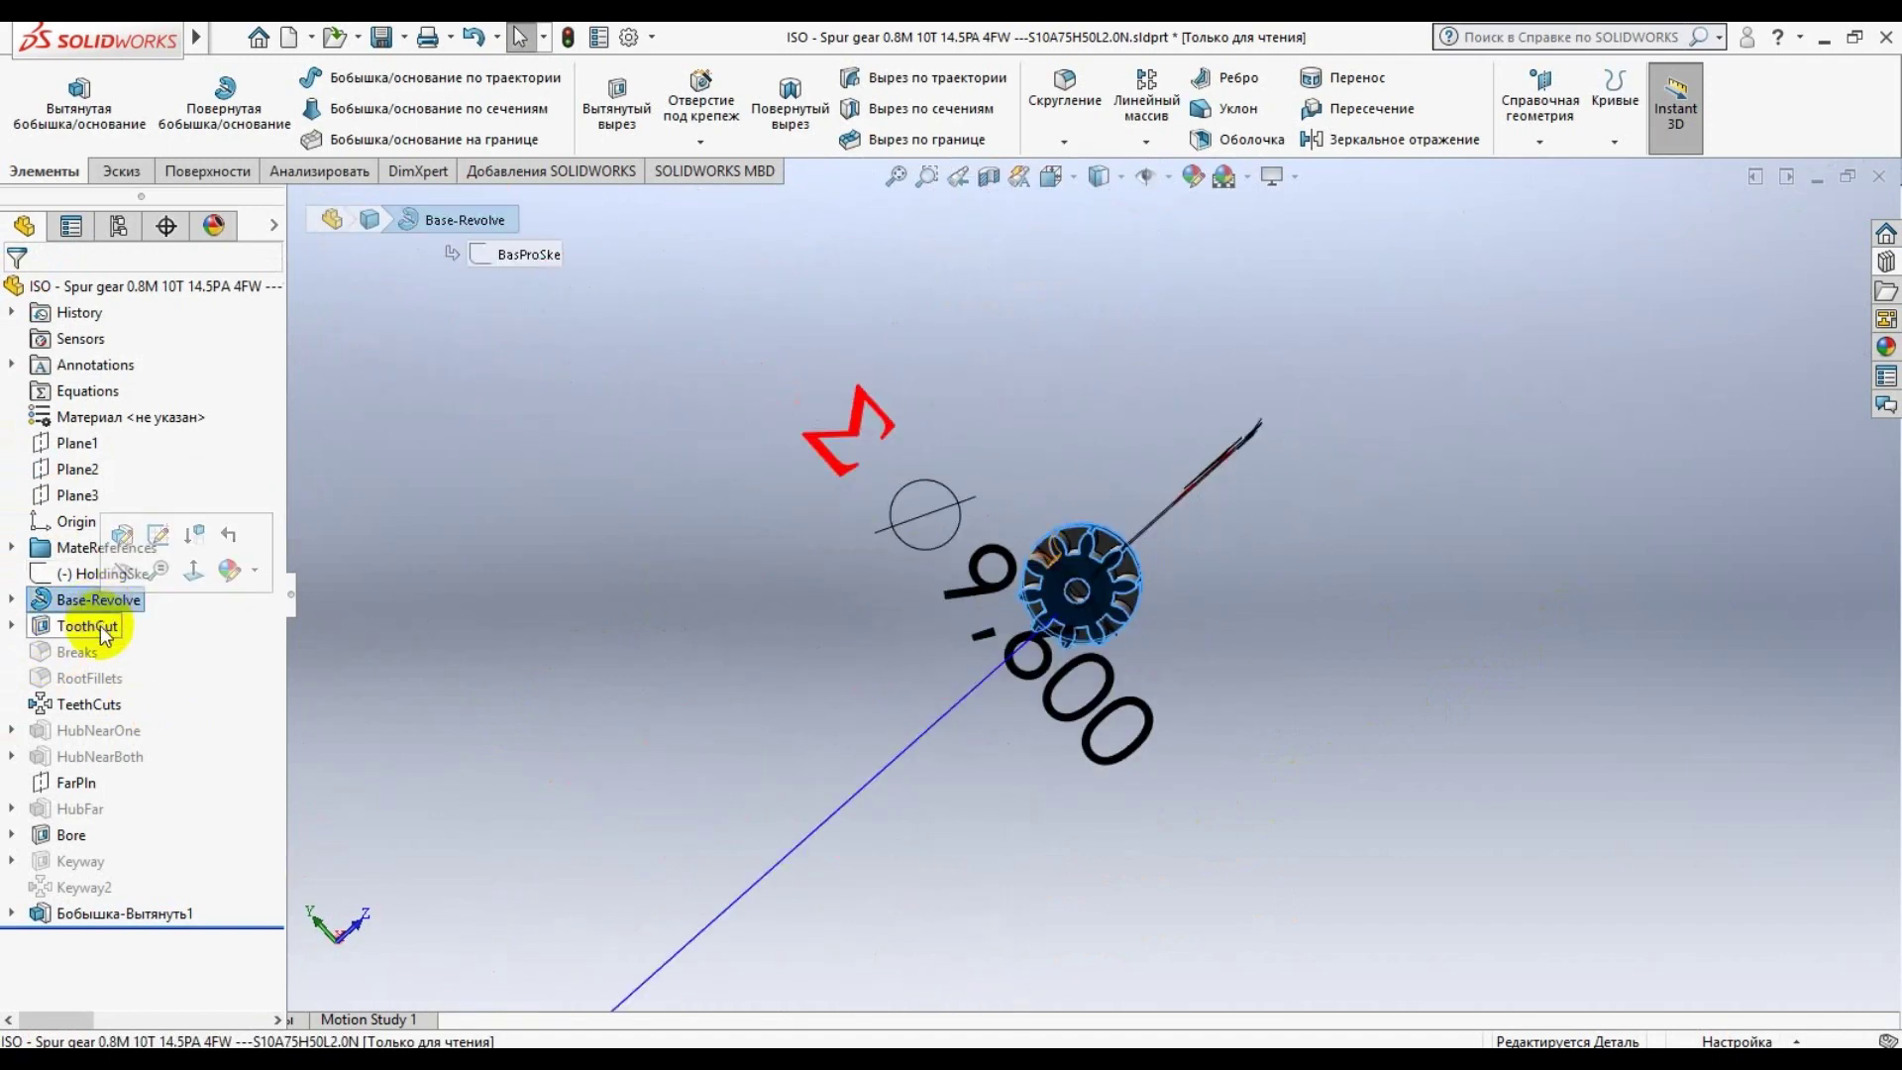
{"action": "left_click", "coordinate": [85, 705]}
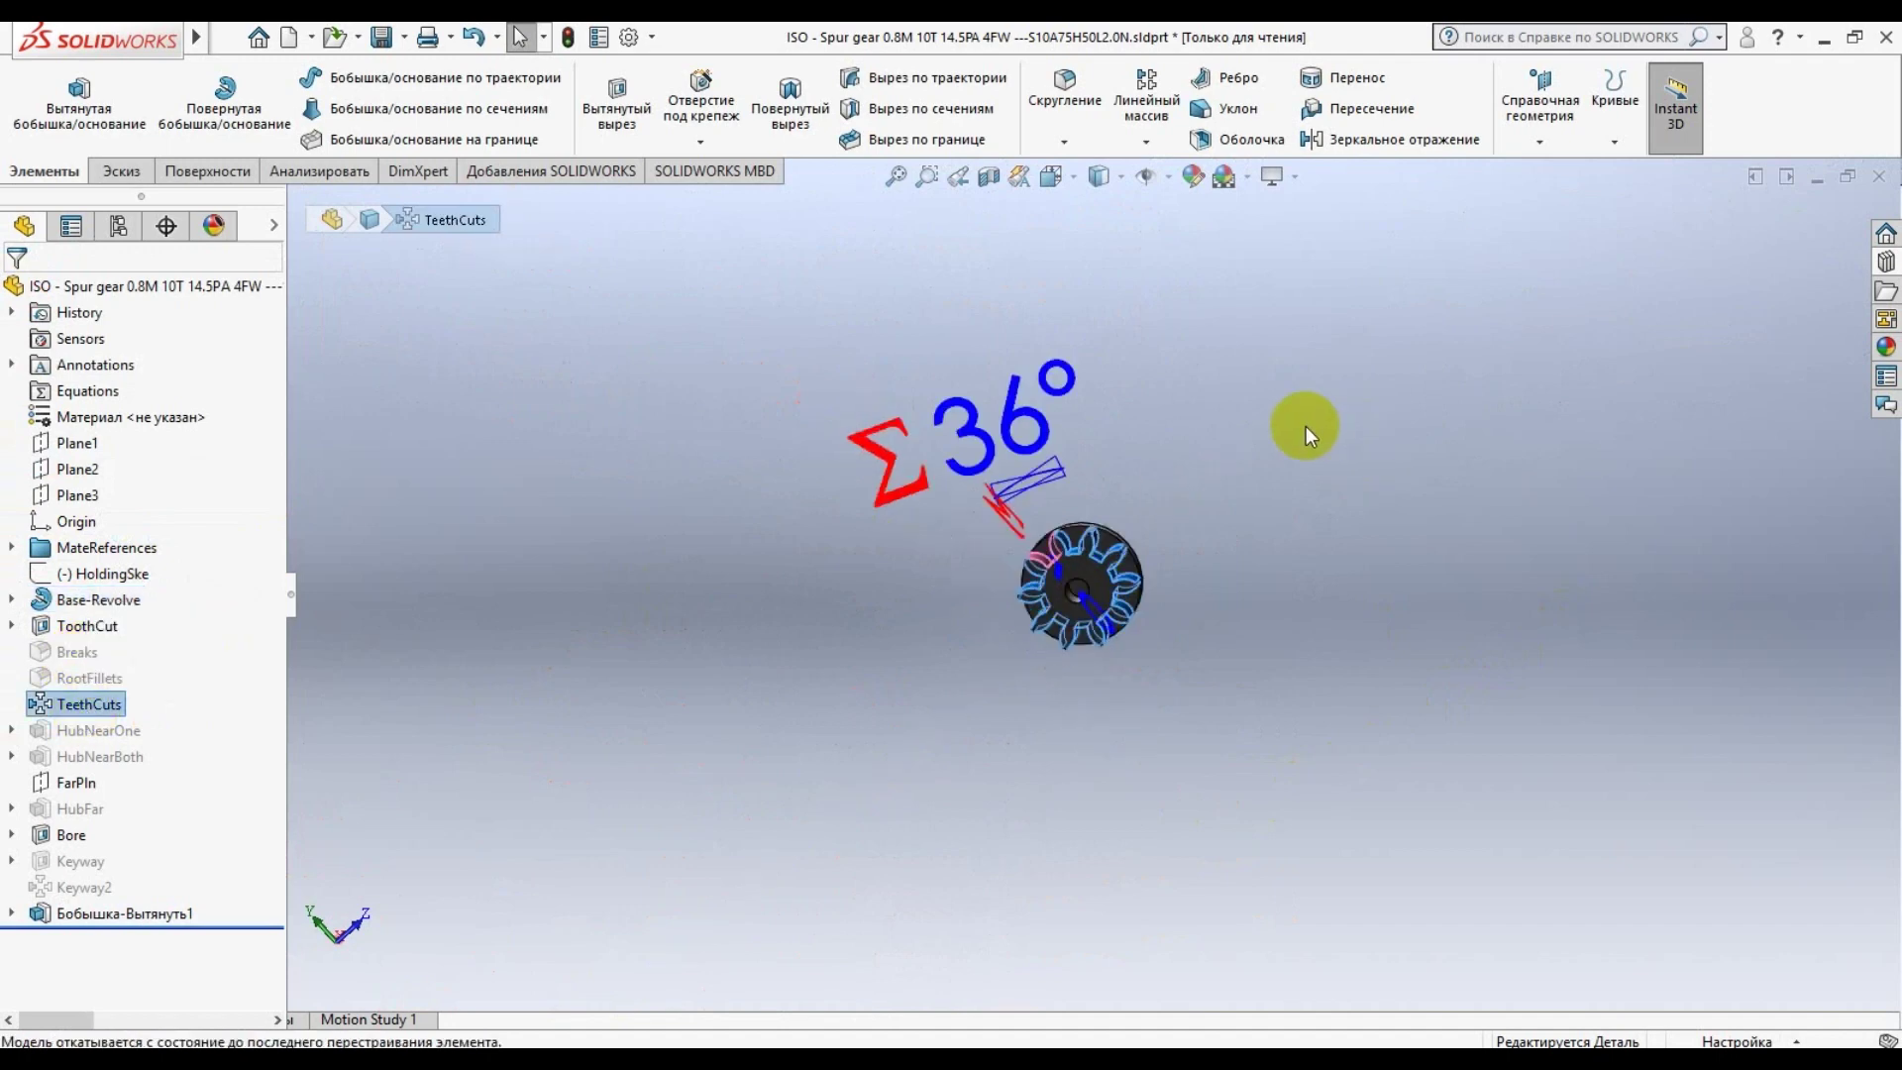
{"action": "left_click", "coordinate": [876, 352]}
{"action": "middle_click_drag", "start_coordinate": [1280, 556], "coordinate": [1285, 426]}
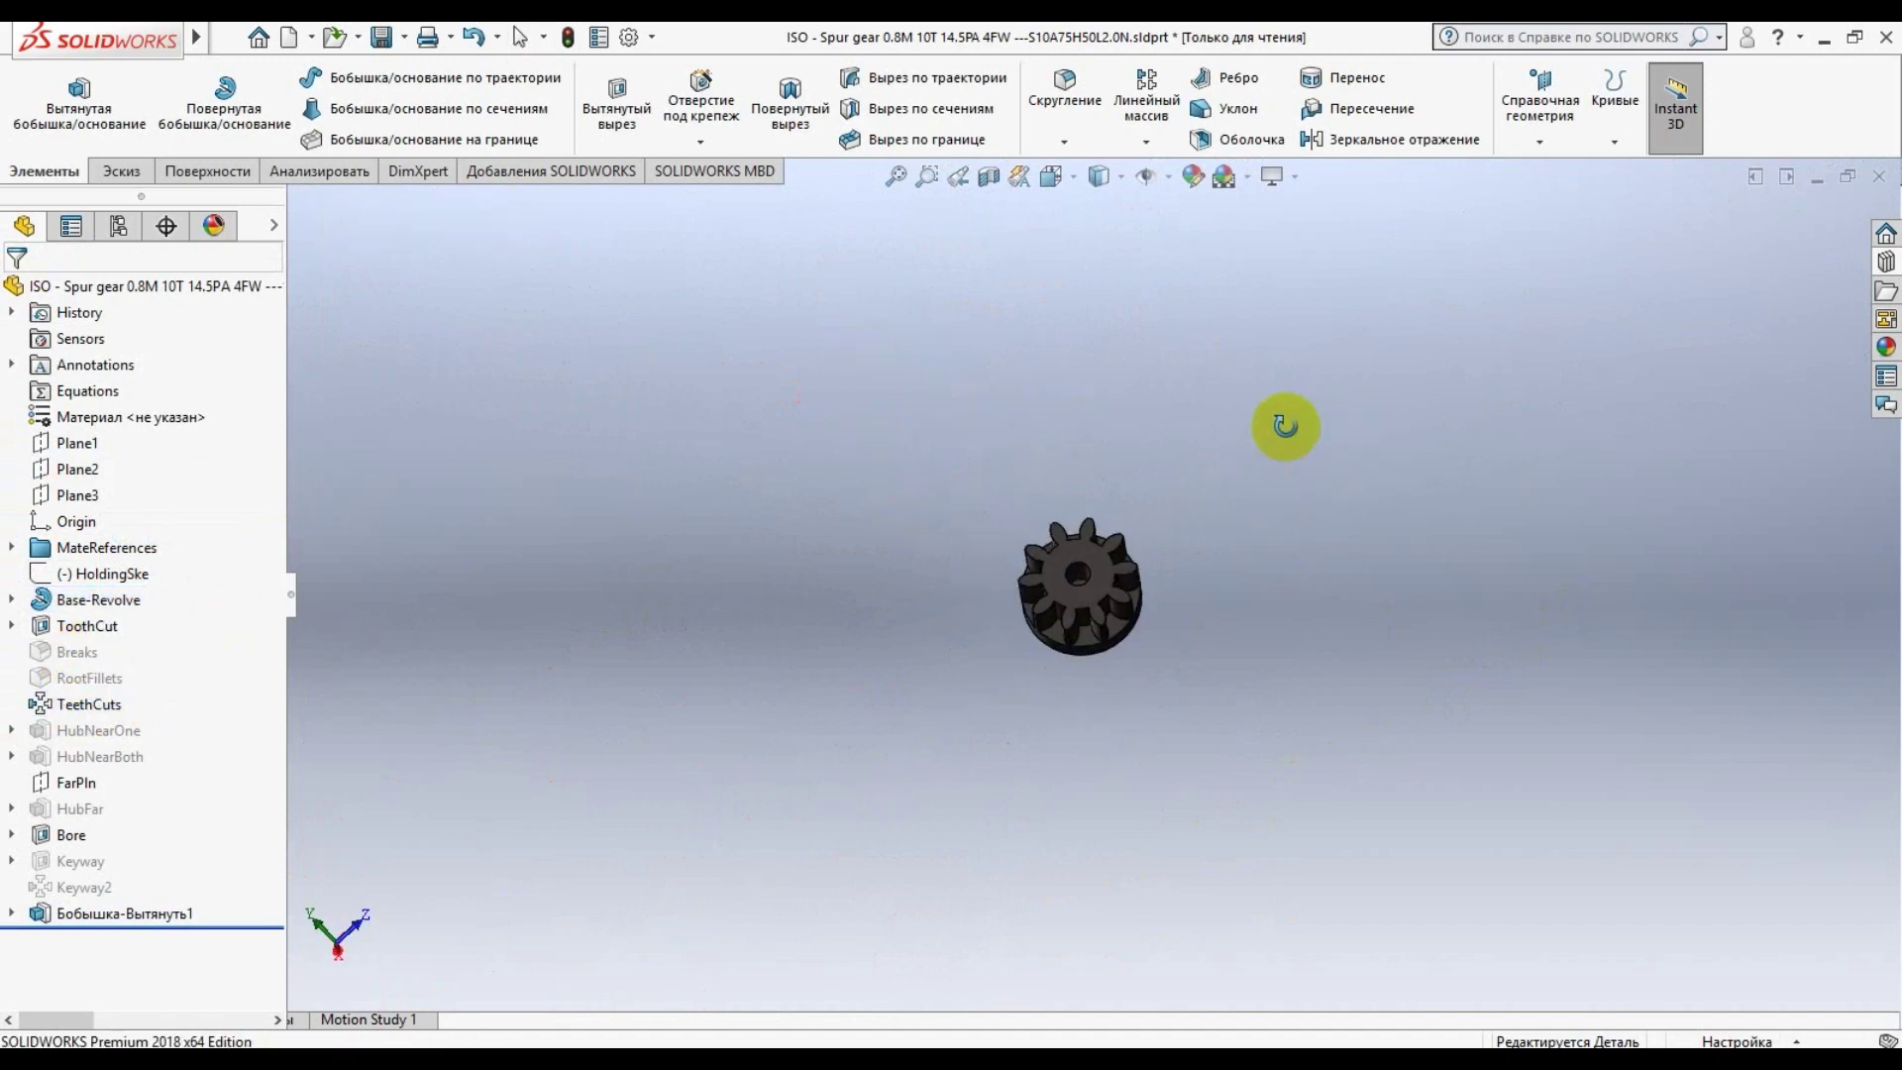
{"action": "scroll", "coordinate": [1180, 539], "scroll_direction": "down", "scroll_amount": 3}
{"action": "scroll", "coordinate": [934, 700], "scroll_direction": "down", "scroll_amount": 2}
{"action": "scroll", "coordinate": [934, 701], "scroll_direction": "down", "scroll_amount": 2}
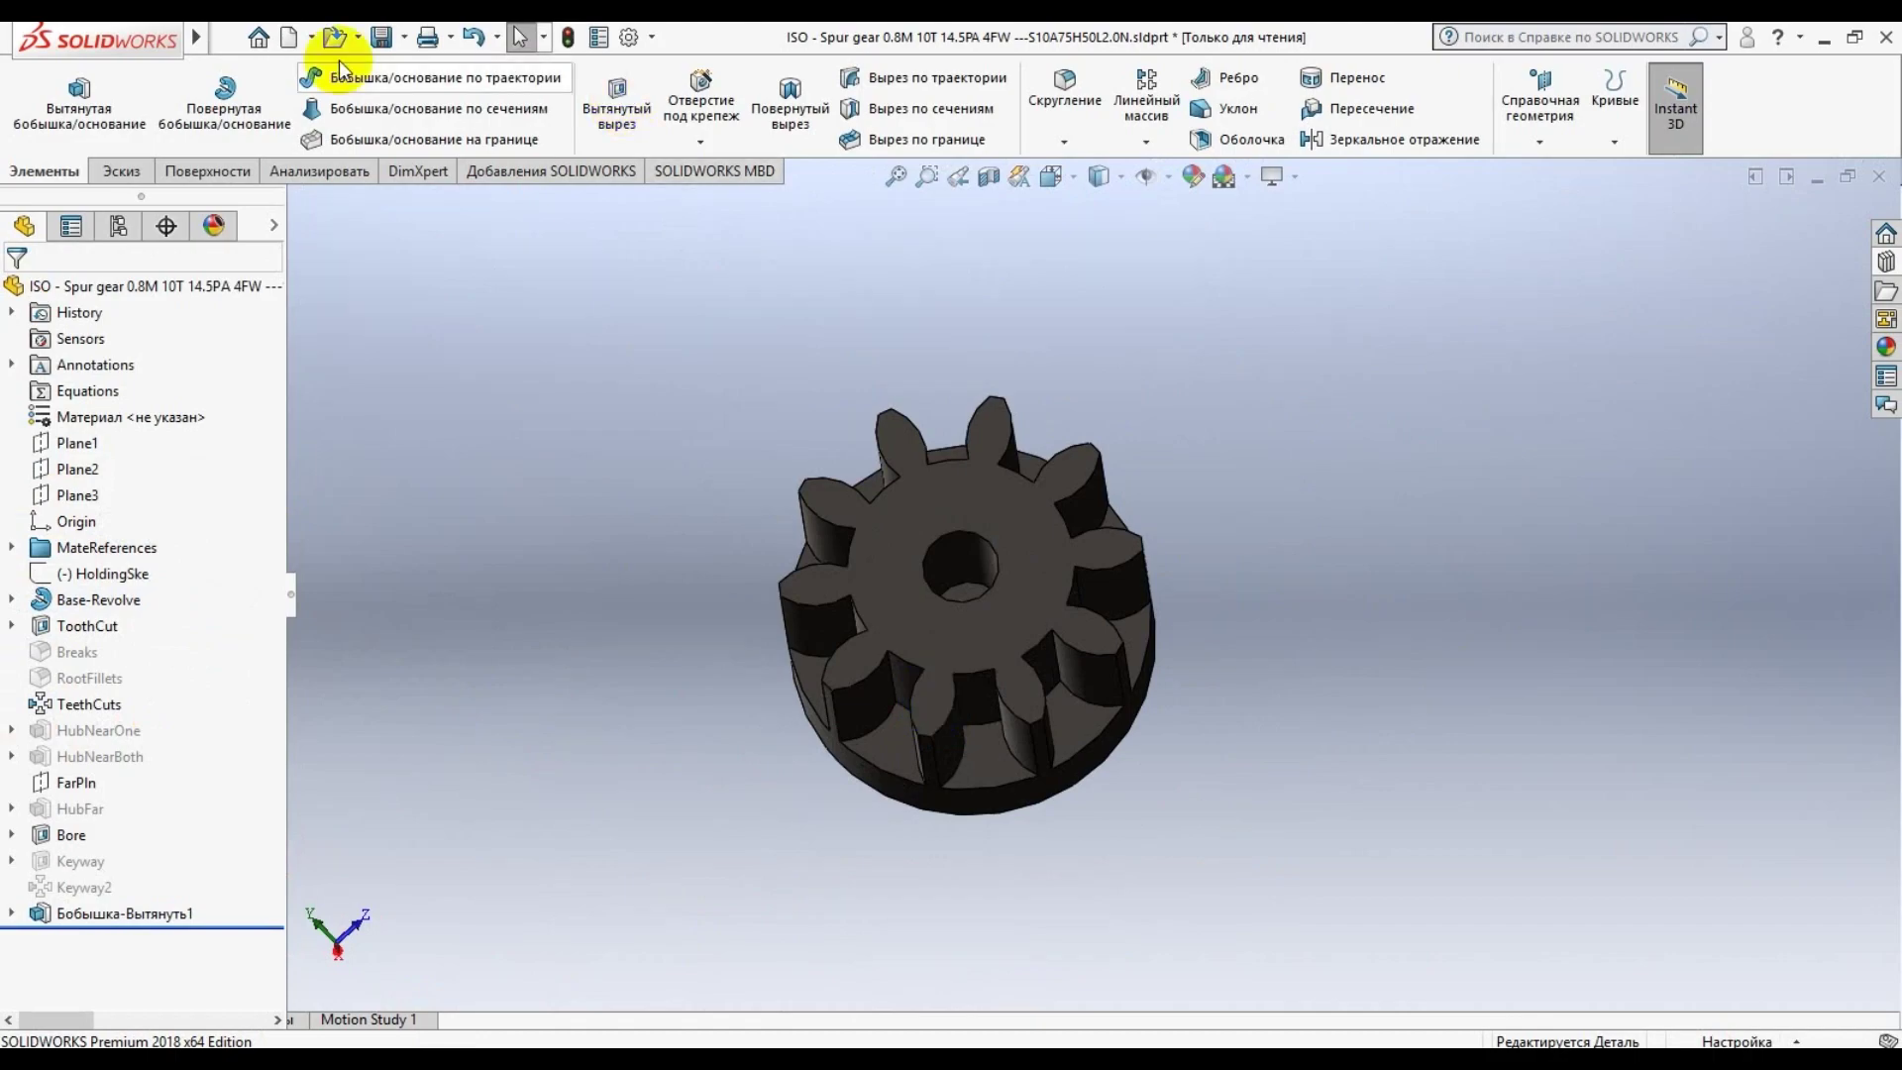
Save the read-only gear as its own part file
{"action": "left_click", "coordinate": [383, 40]}
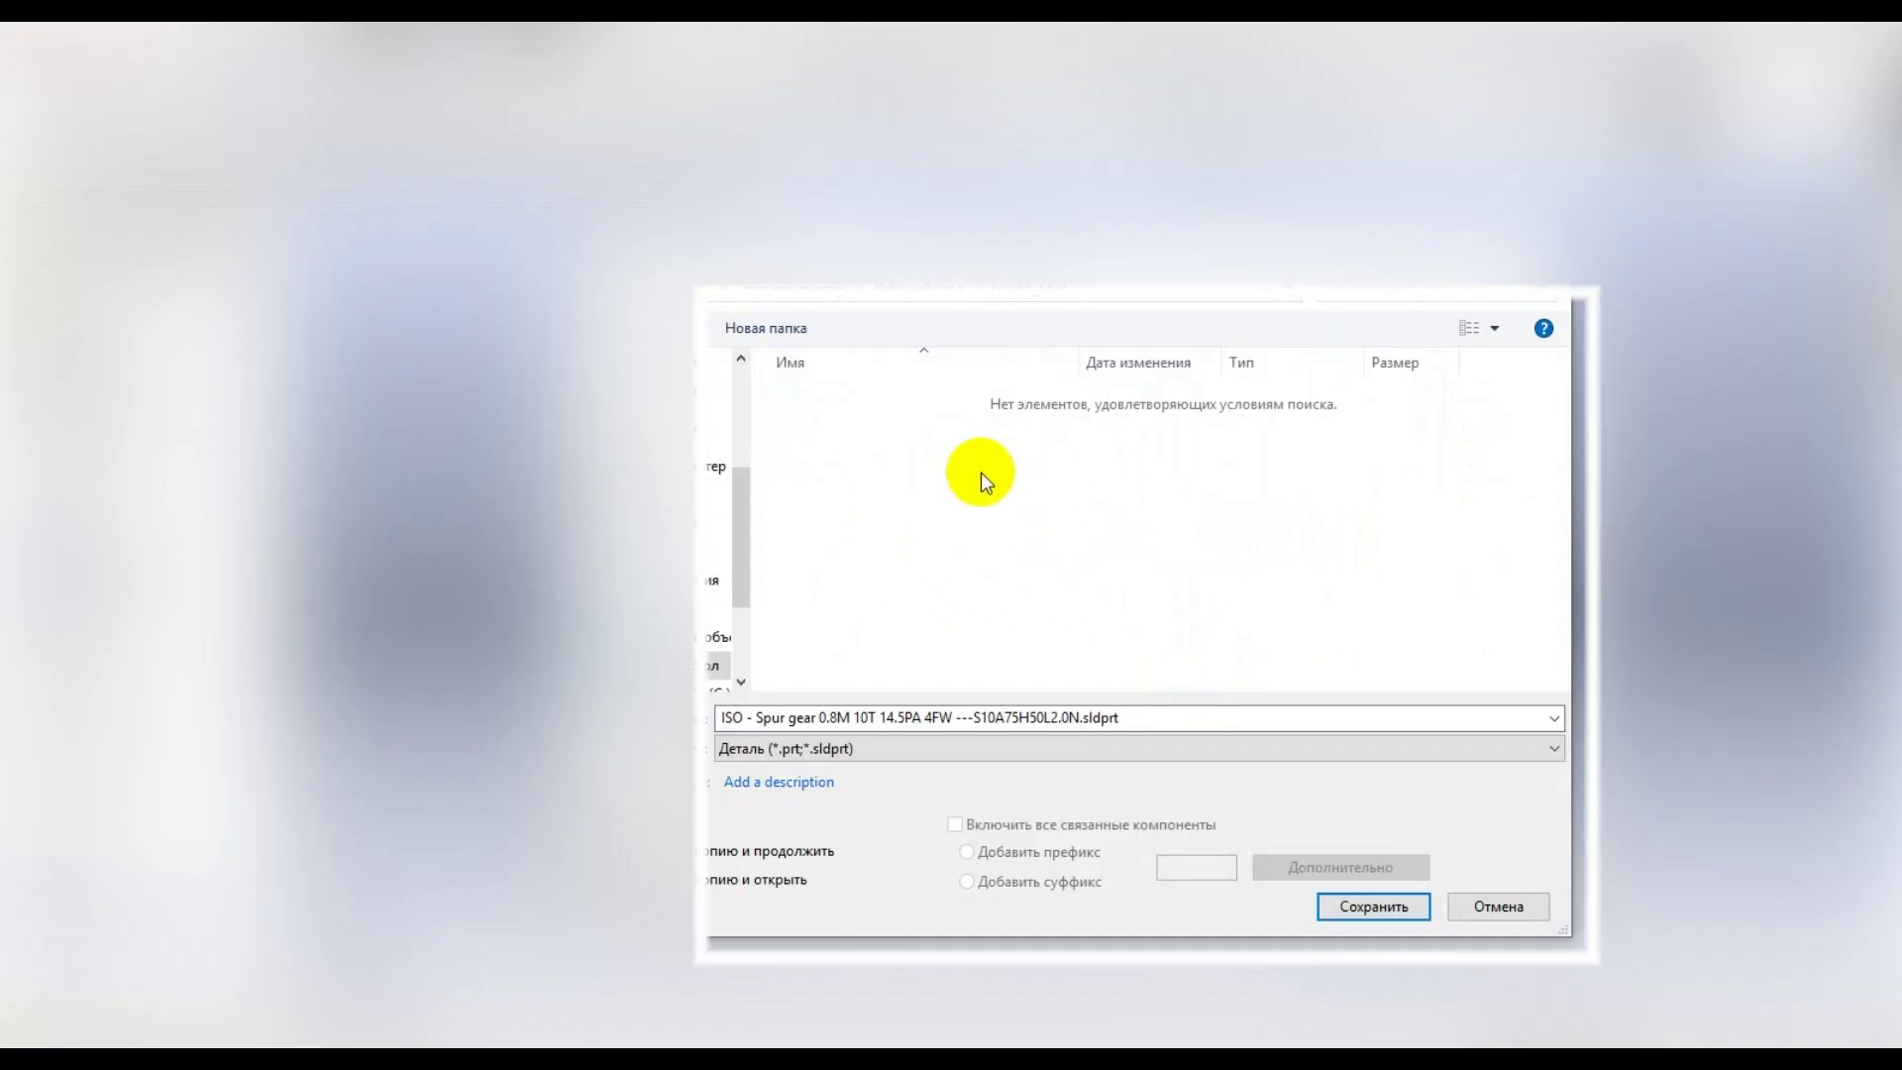
{"action": "left_click", "coordinate": [1172, 717]}
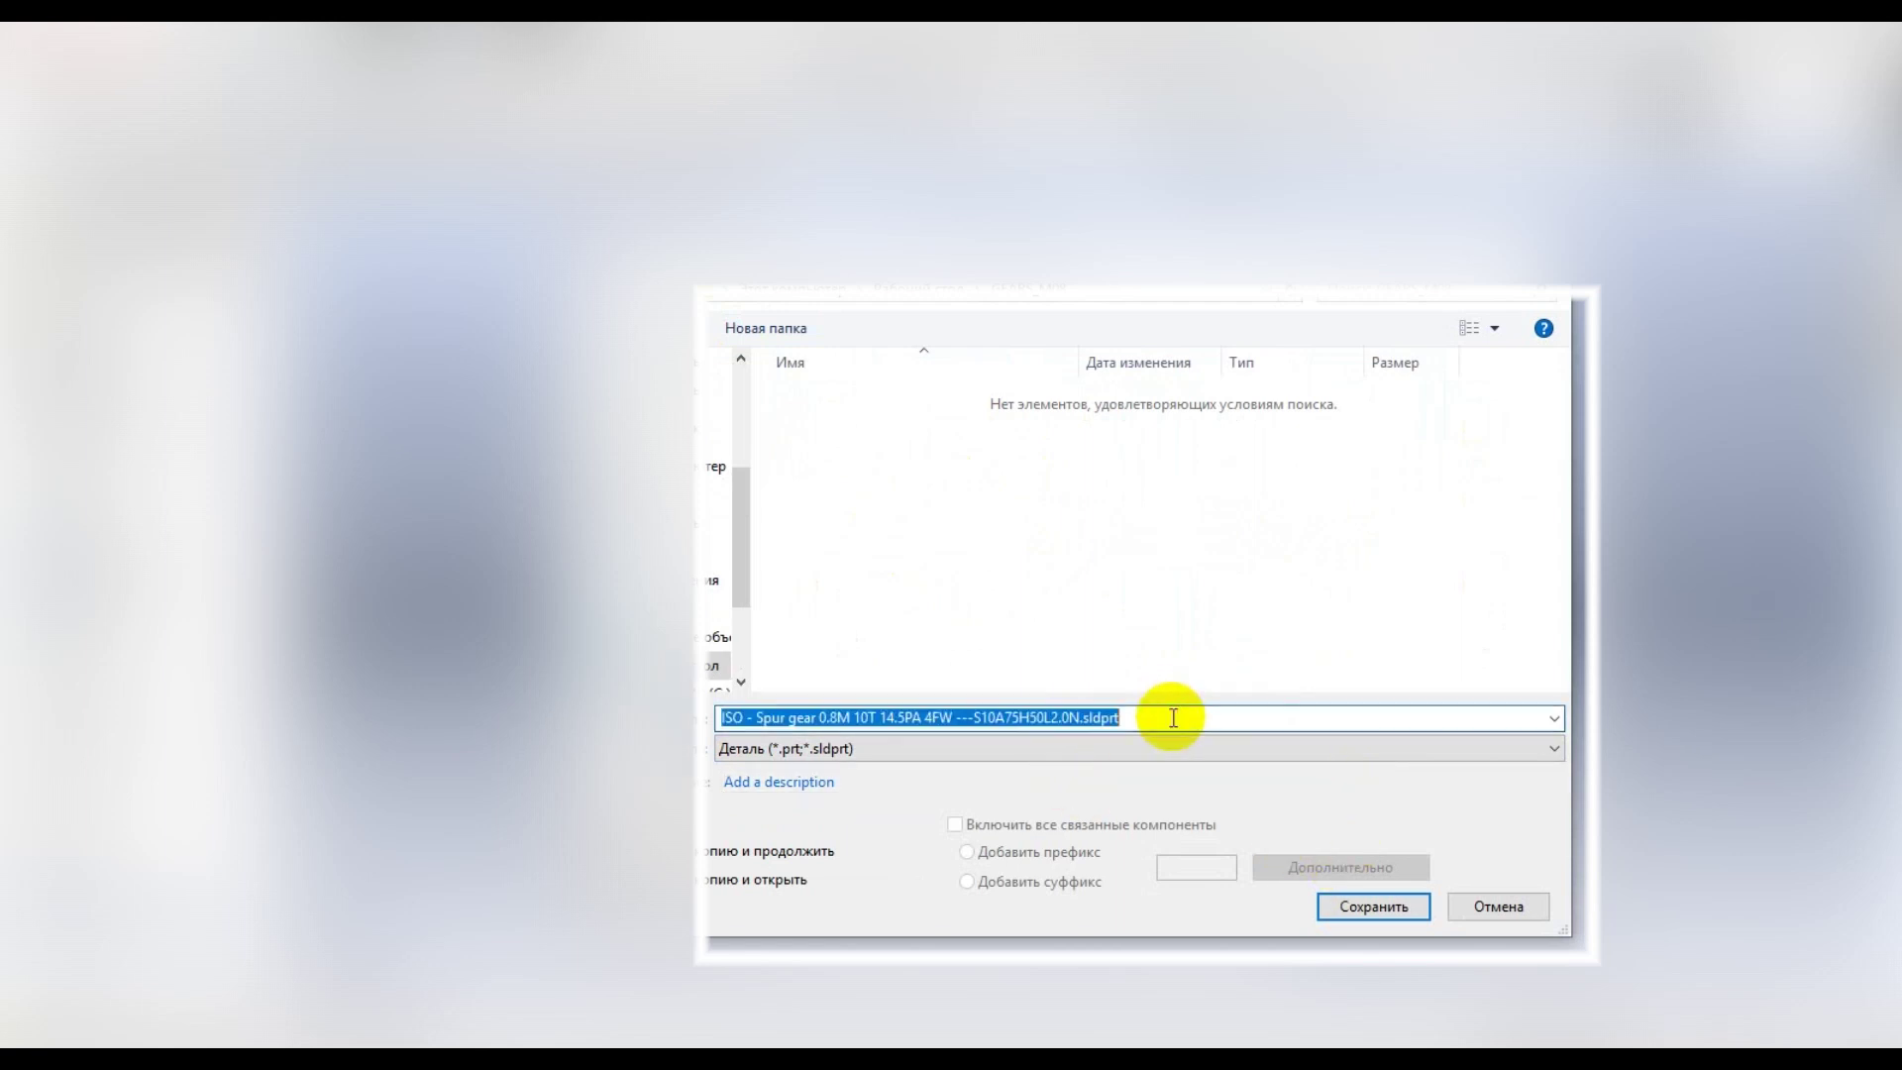
{"action": "left_click", "coordinate": [1370, 907]}
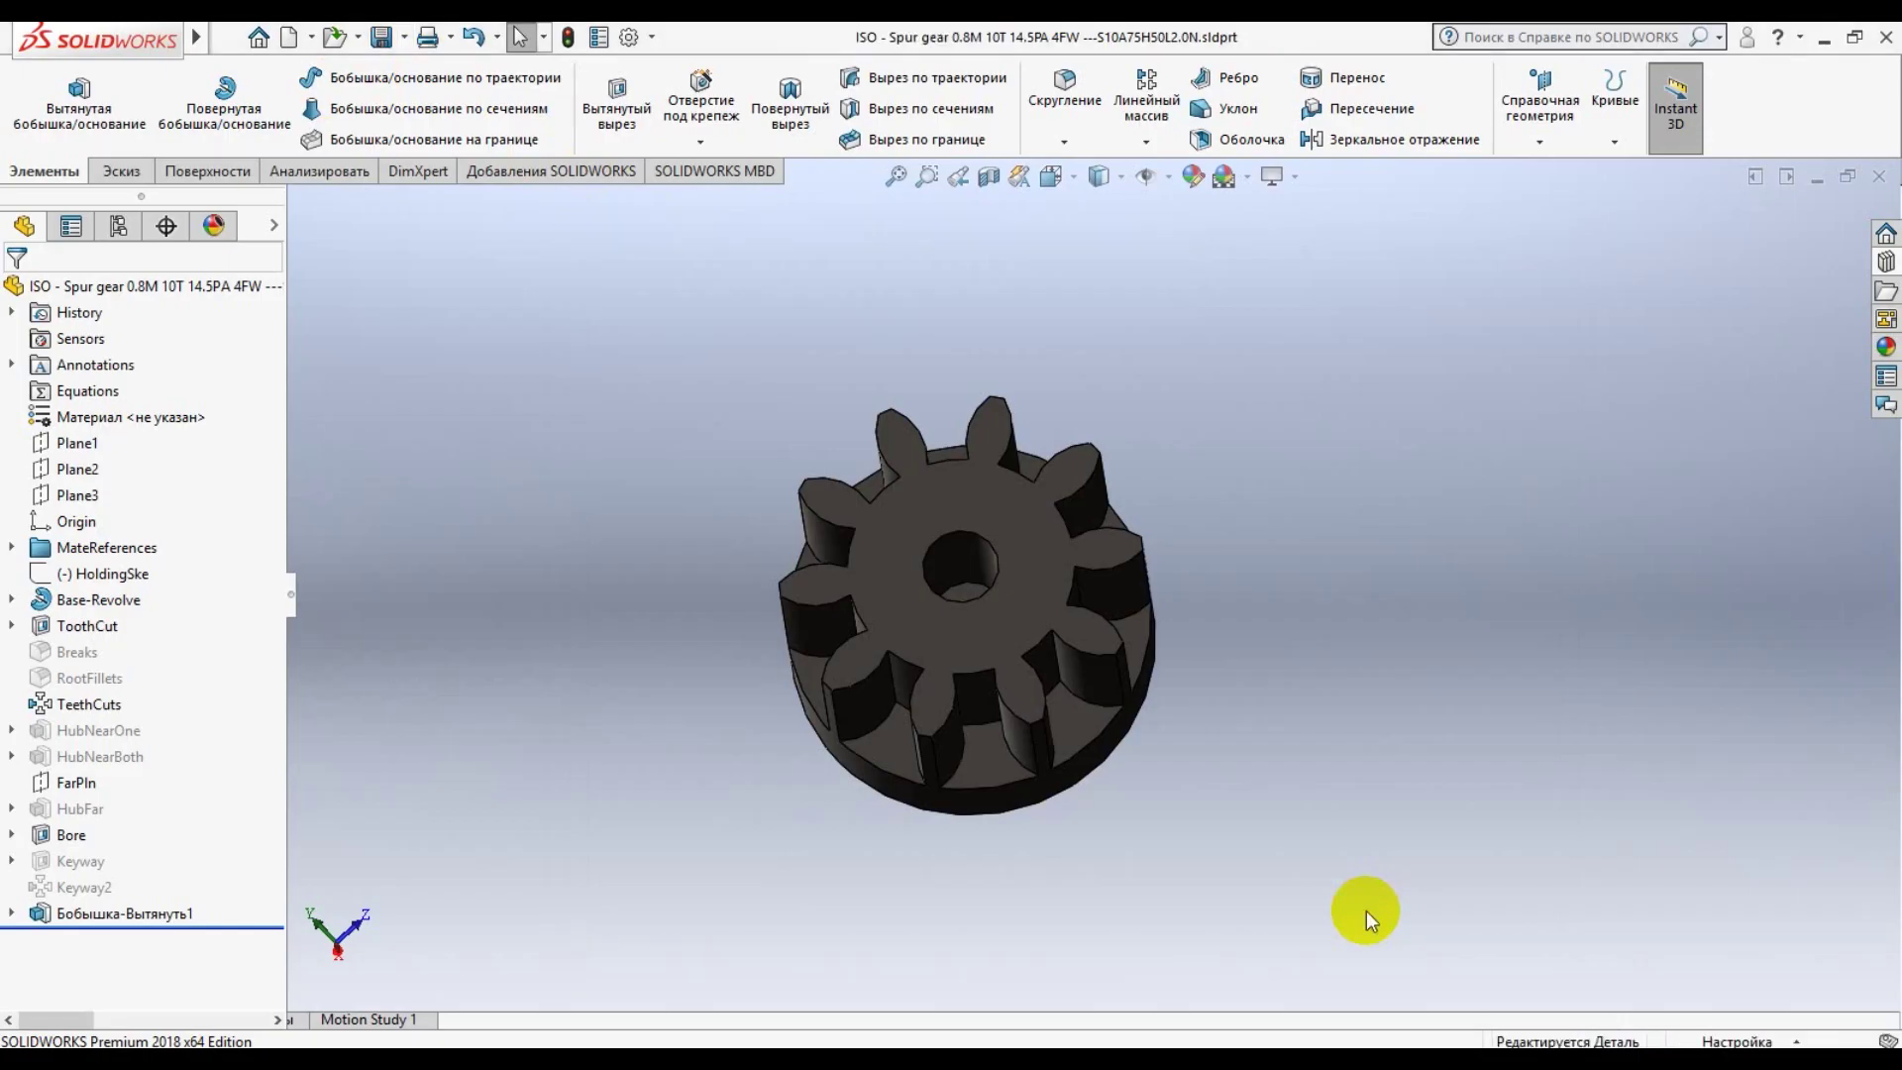
{"action": "middle_click_drag", "start_coordinate": [1076, 659], "coordinate": [1019, 692]}
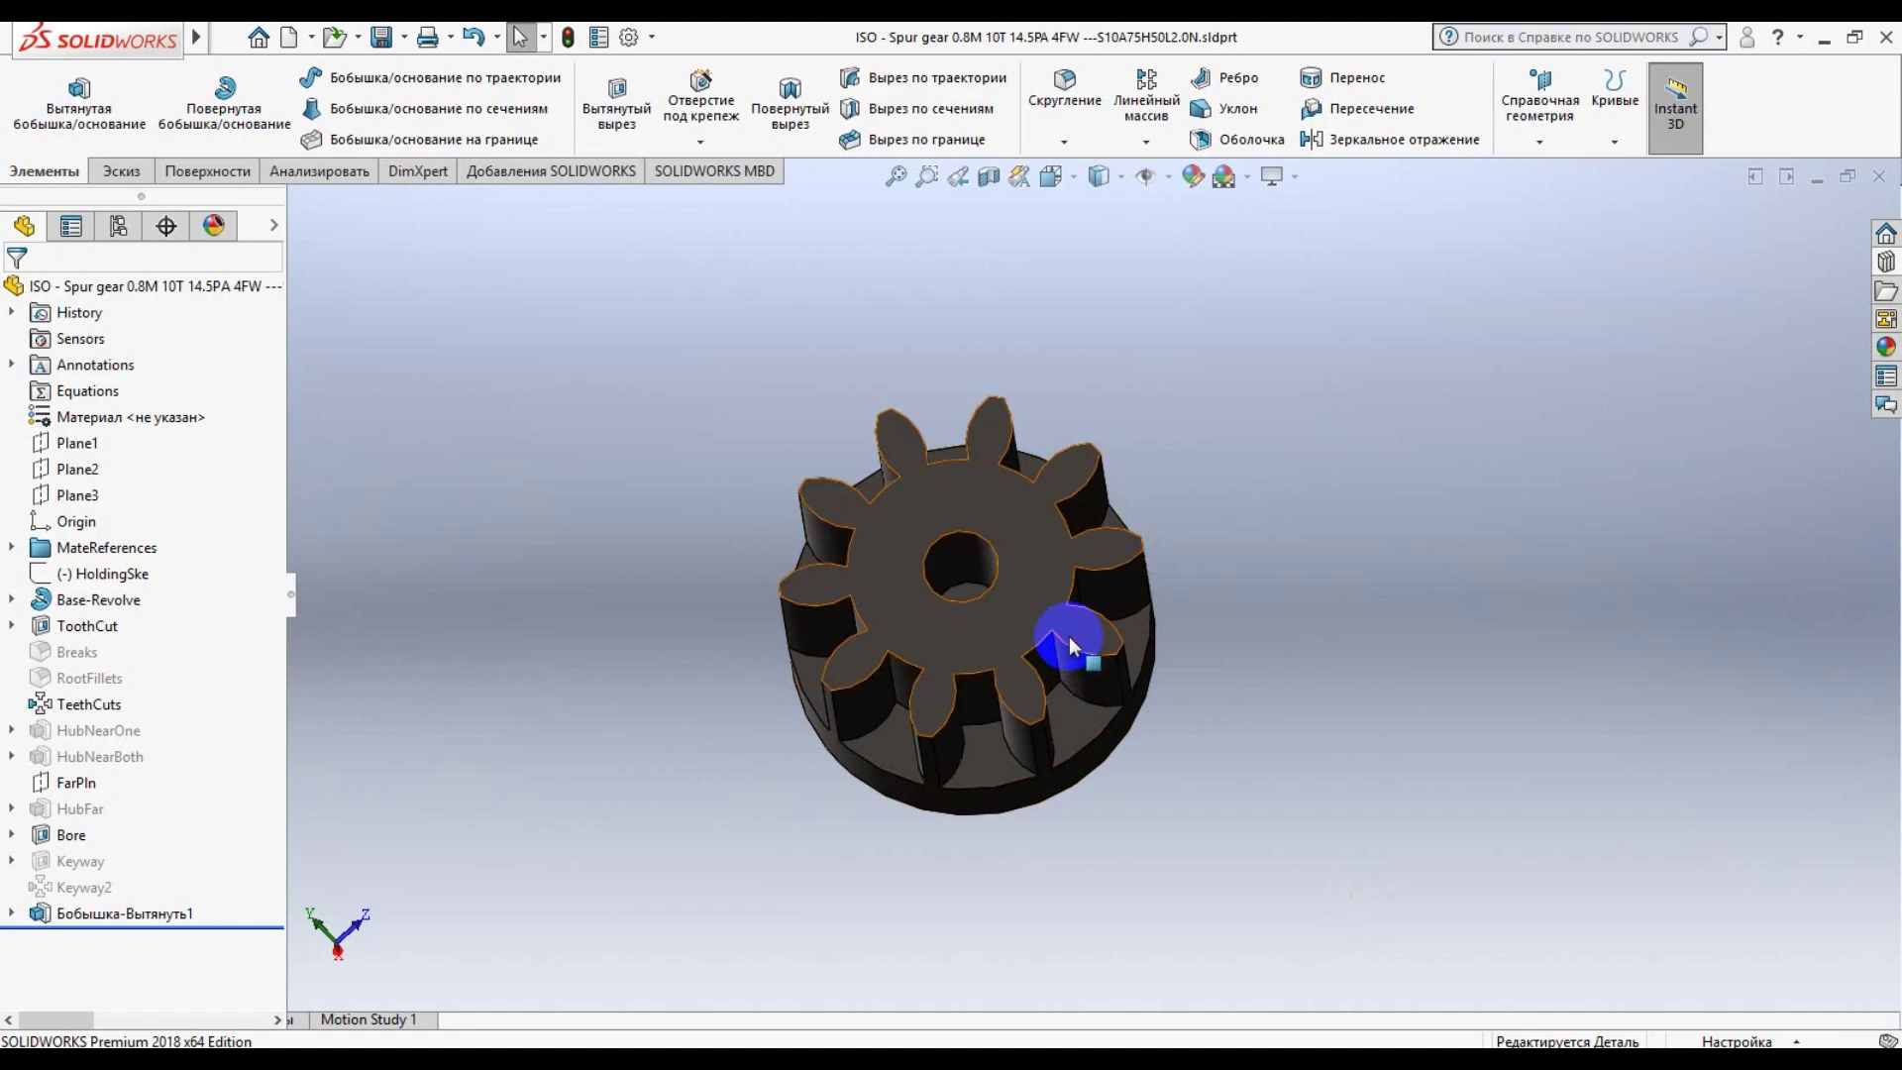
Export a STEP AP203 copy of the gear into the GEARS_M08 folder
{"action": "left_click", "coordinate": [405, 49]}
{"action": "left_click", "coordinate": [1157, 749]}
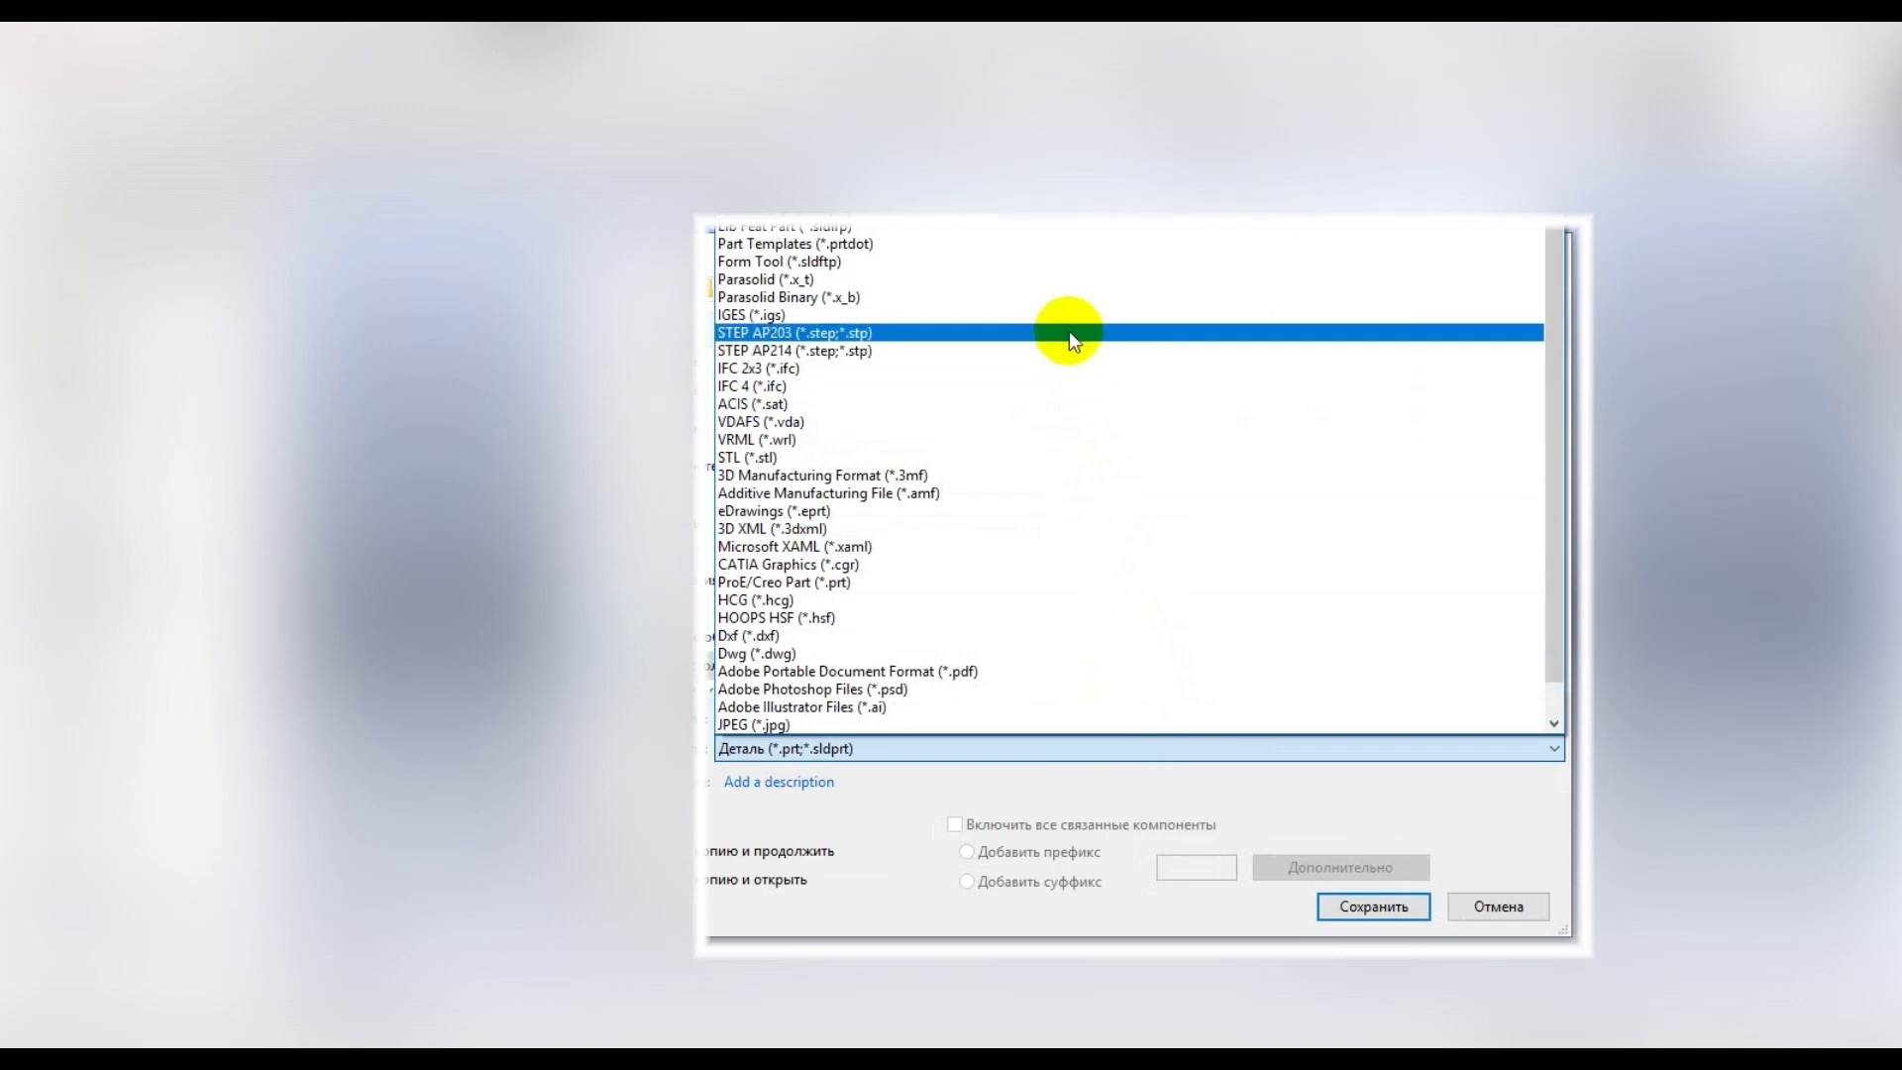
{"action": "left_click", "coordinate": [1069, 333]}
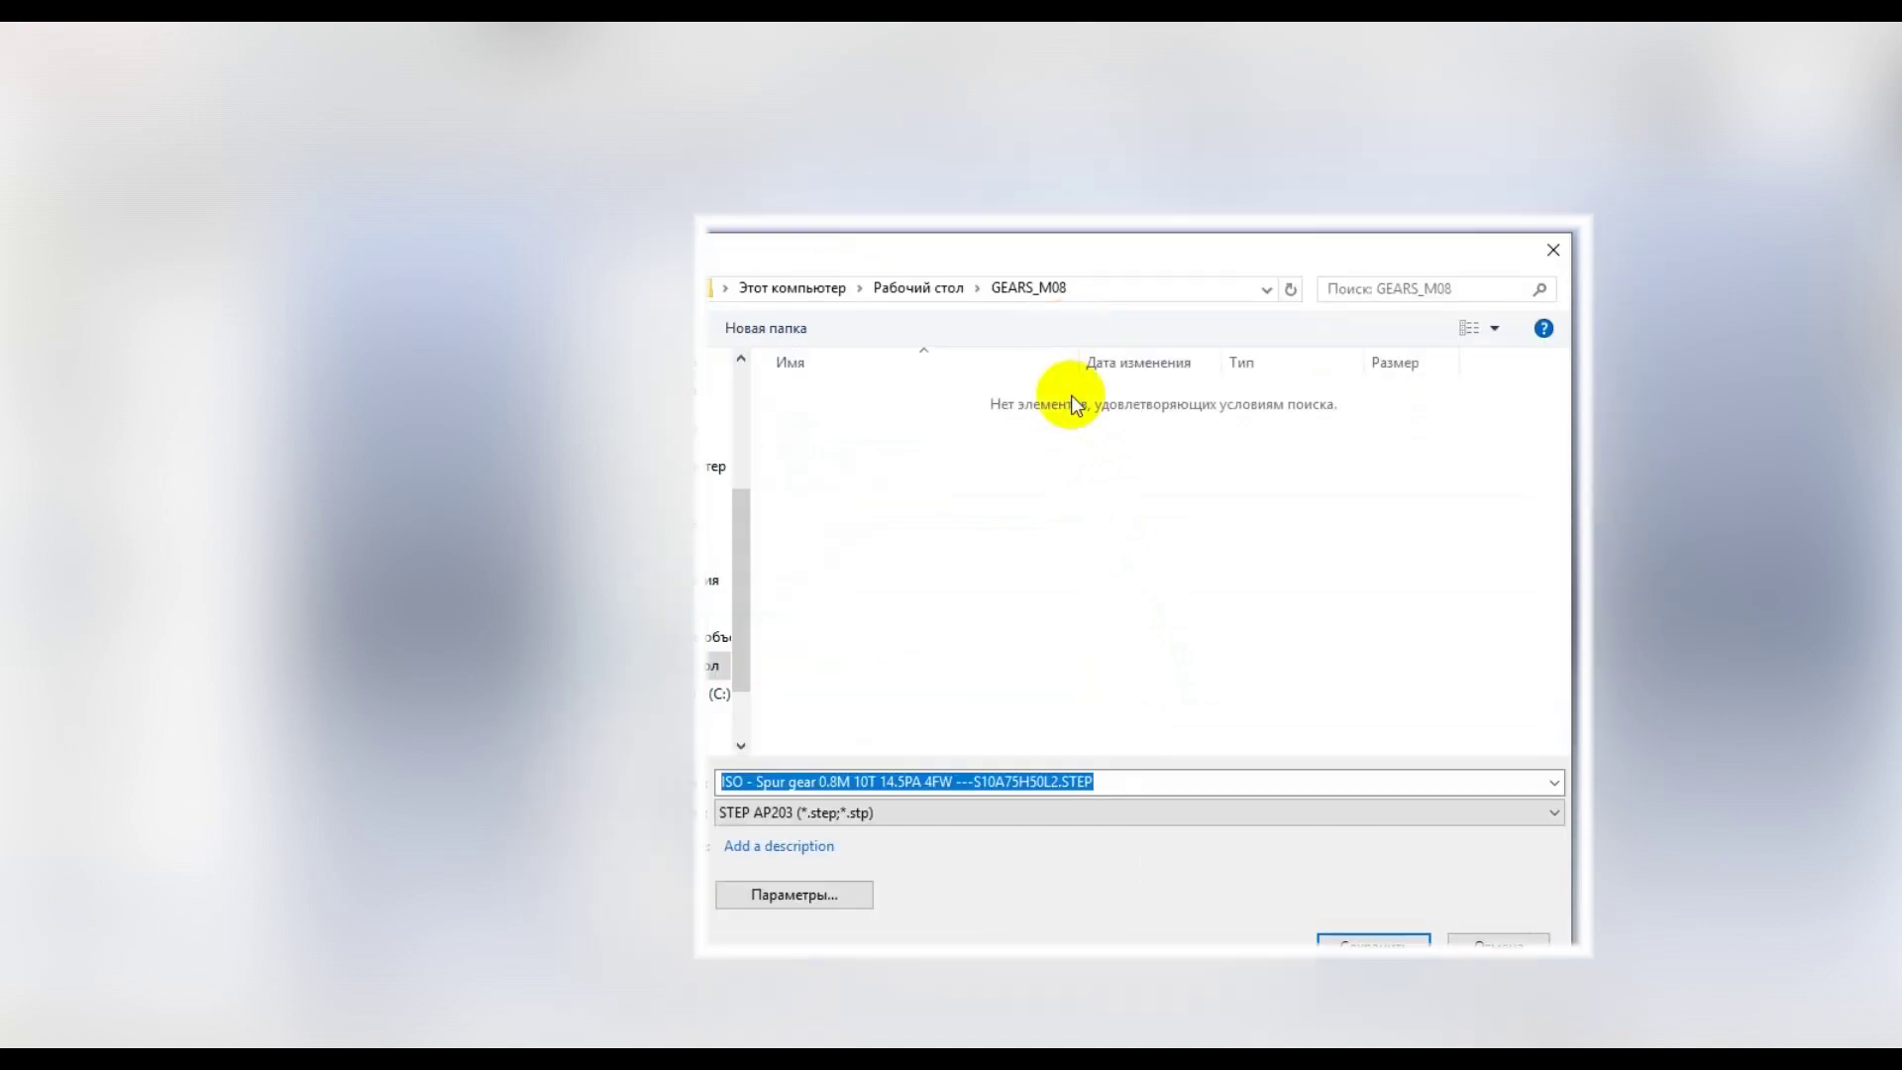
{"action": "left_click", "coordinate": [1382, 941]}
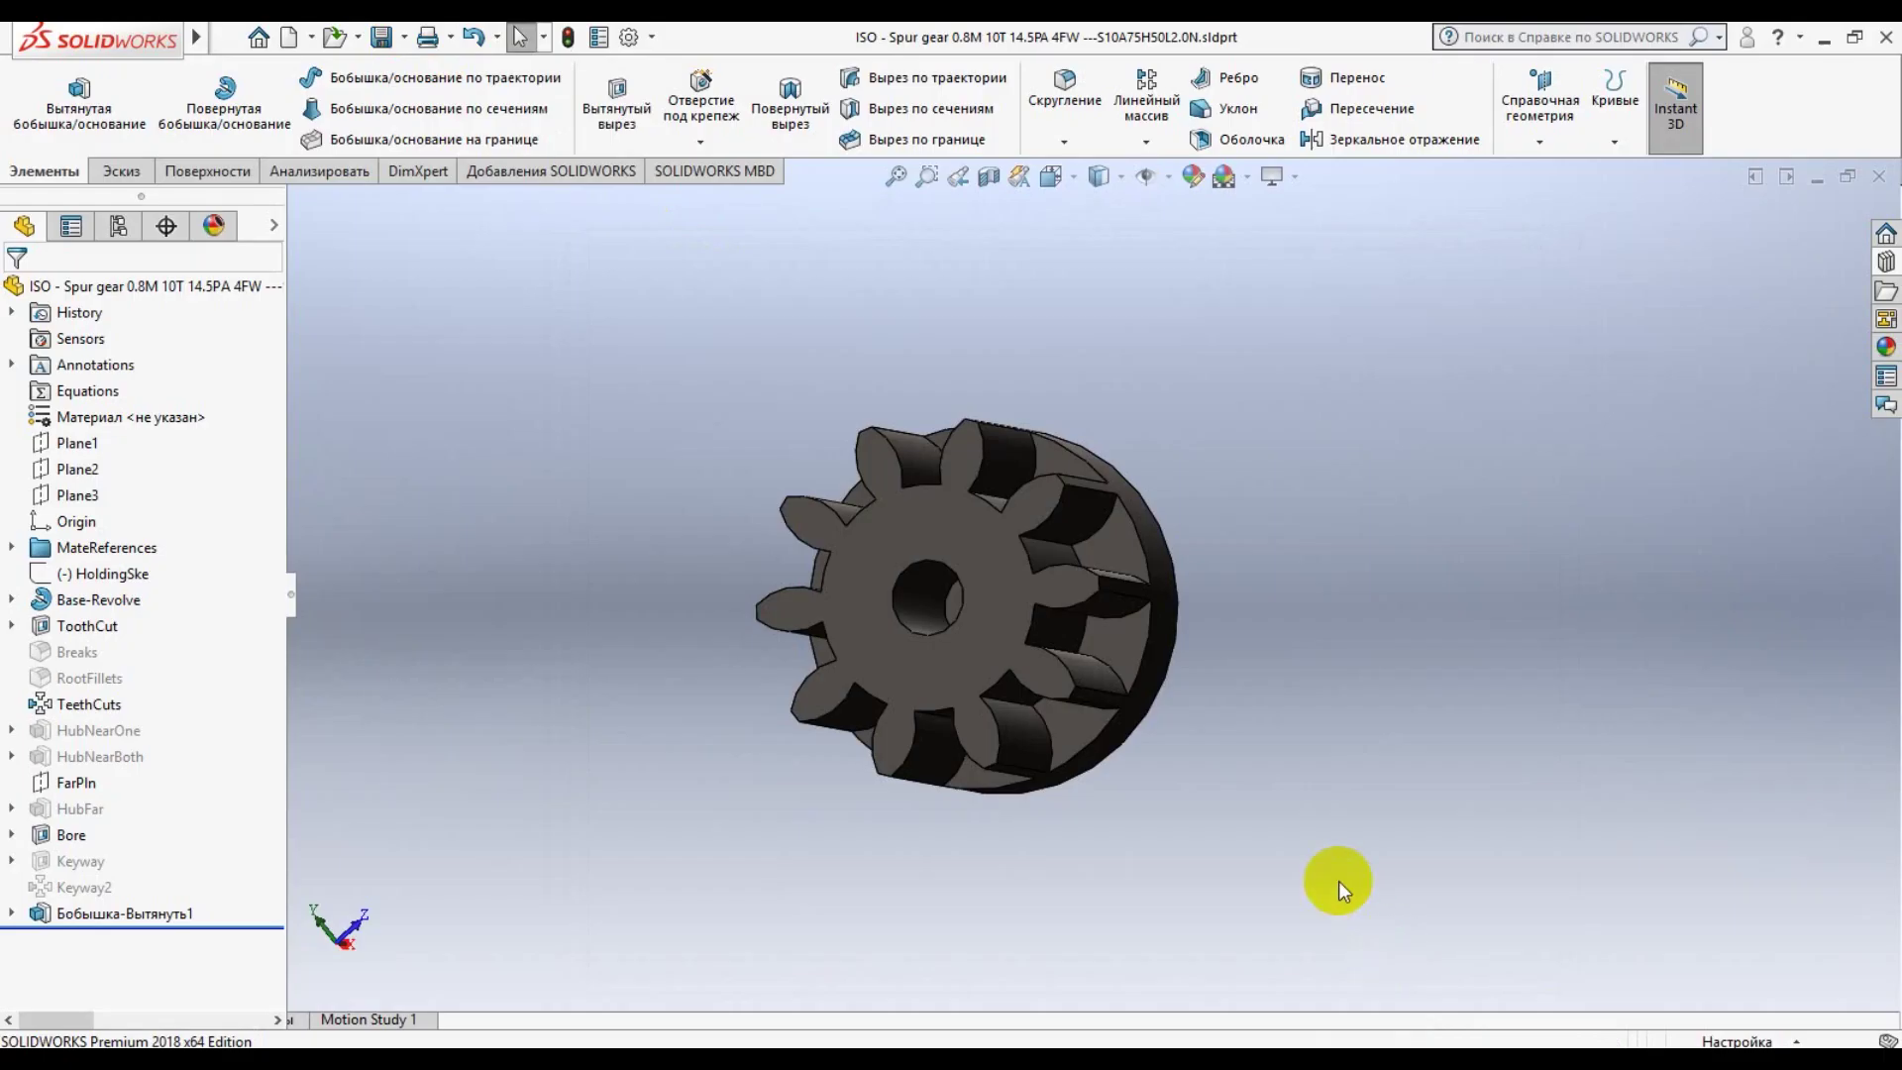
Close the gear part and open the exported STEP file, skipping import diagnostics
{"action": "left_click", "coordinate": [1878, 178]}
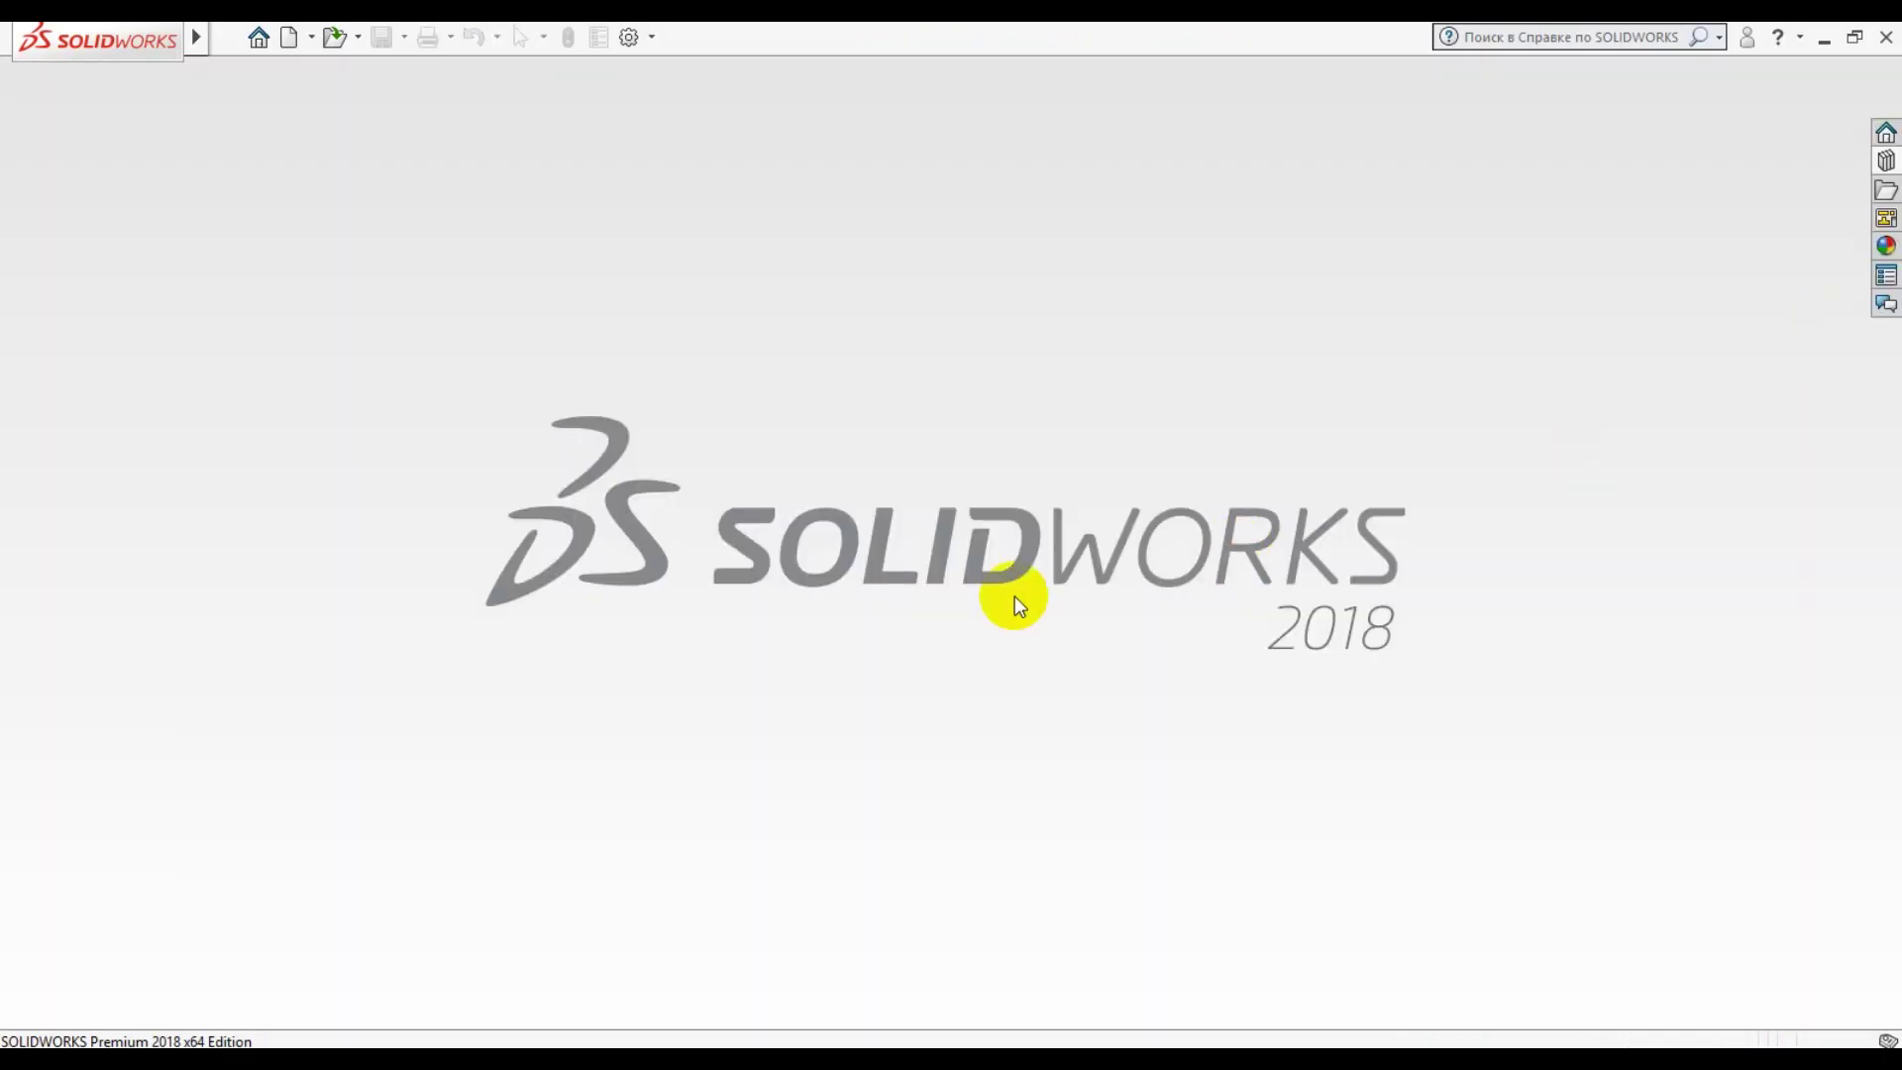
{"action": "left_click", "coordinate": [333, 38]}
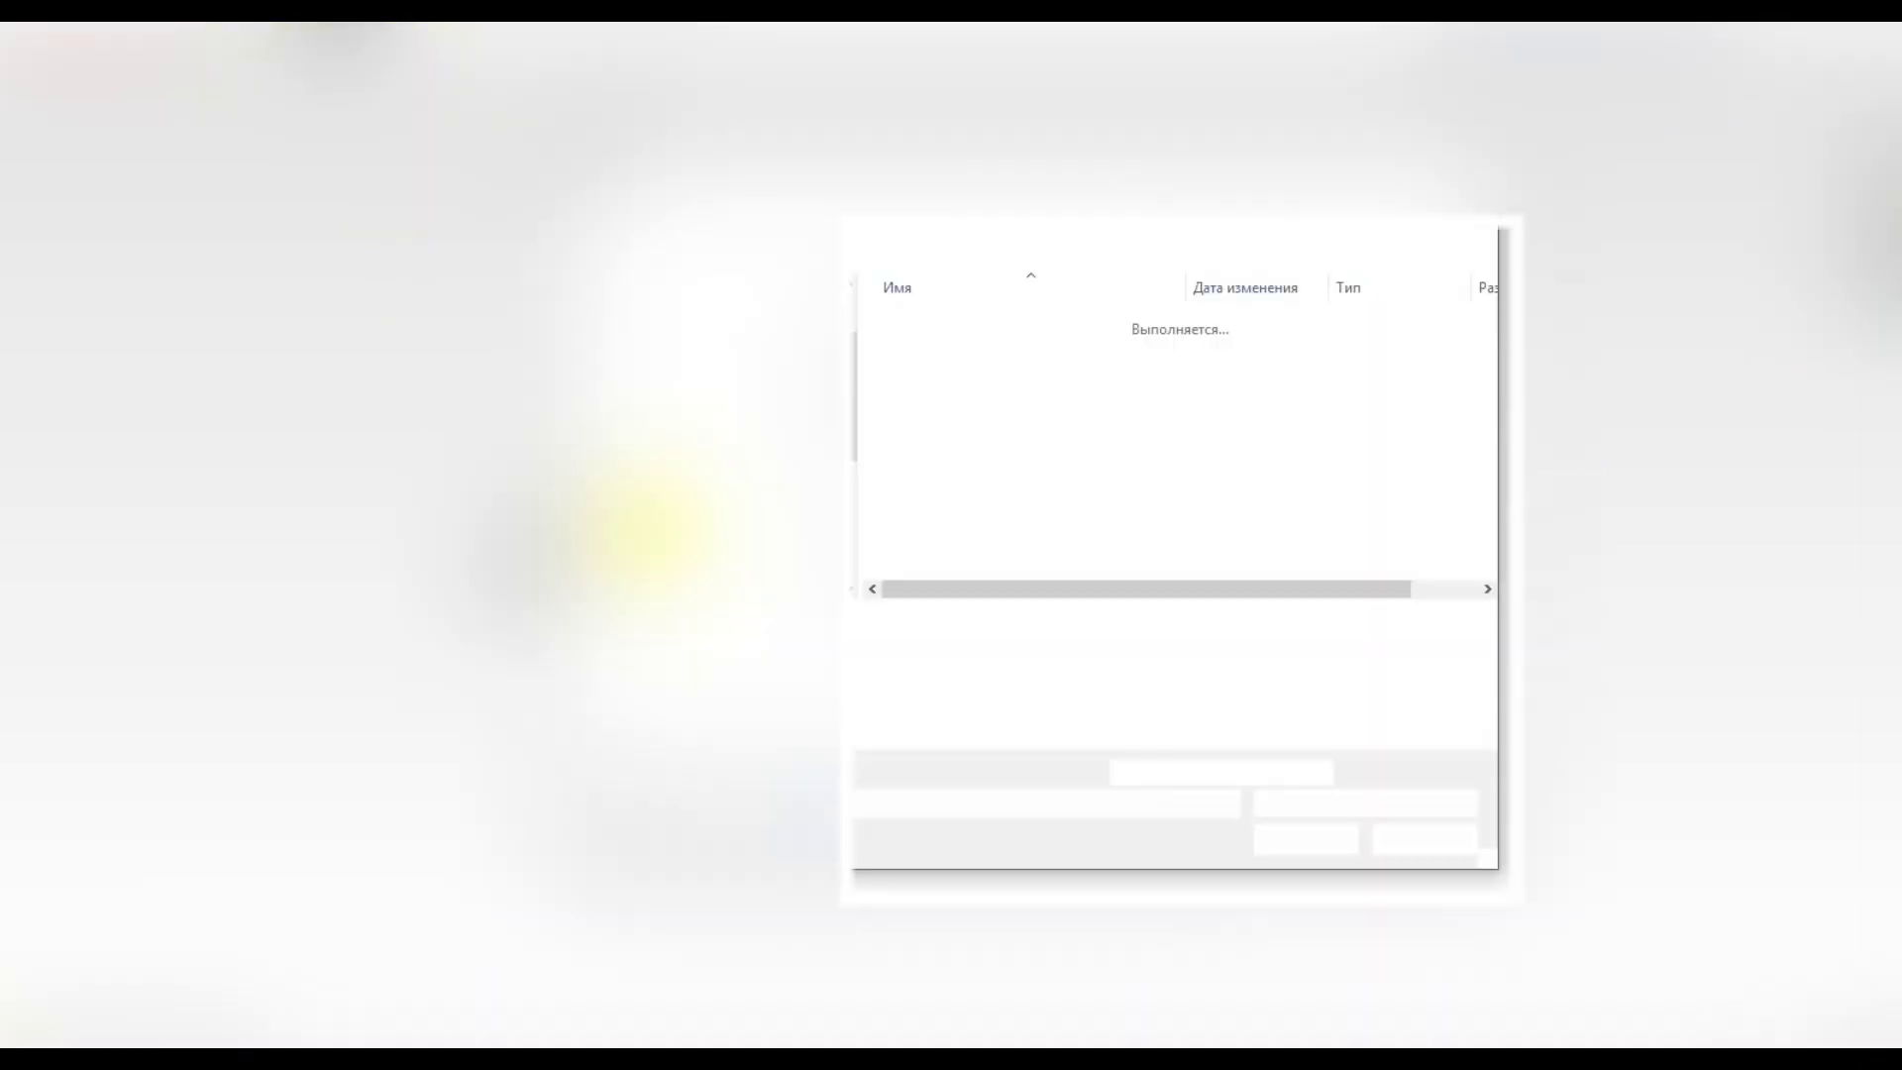
{"action": "left_click", "coordinate": [956, 352]}
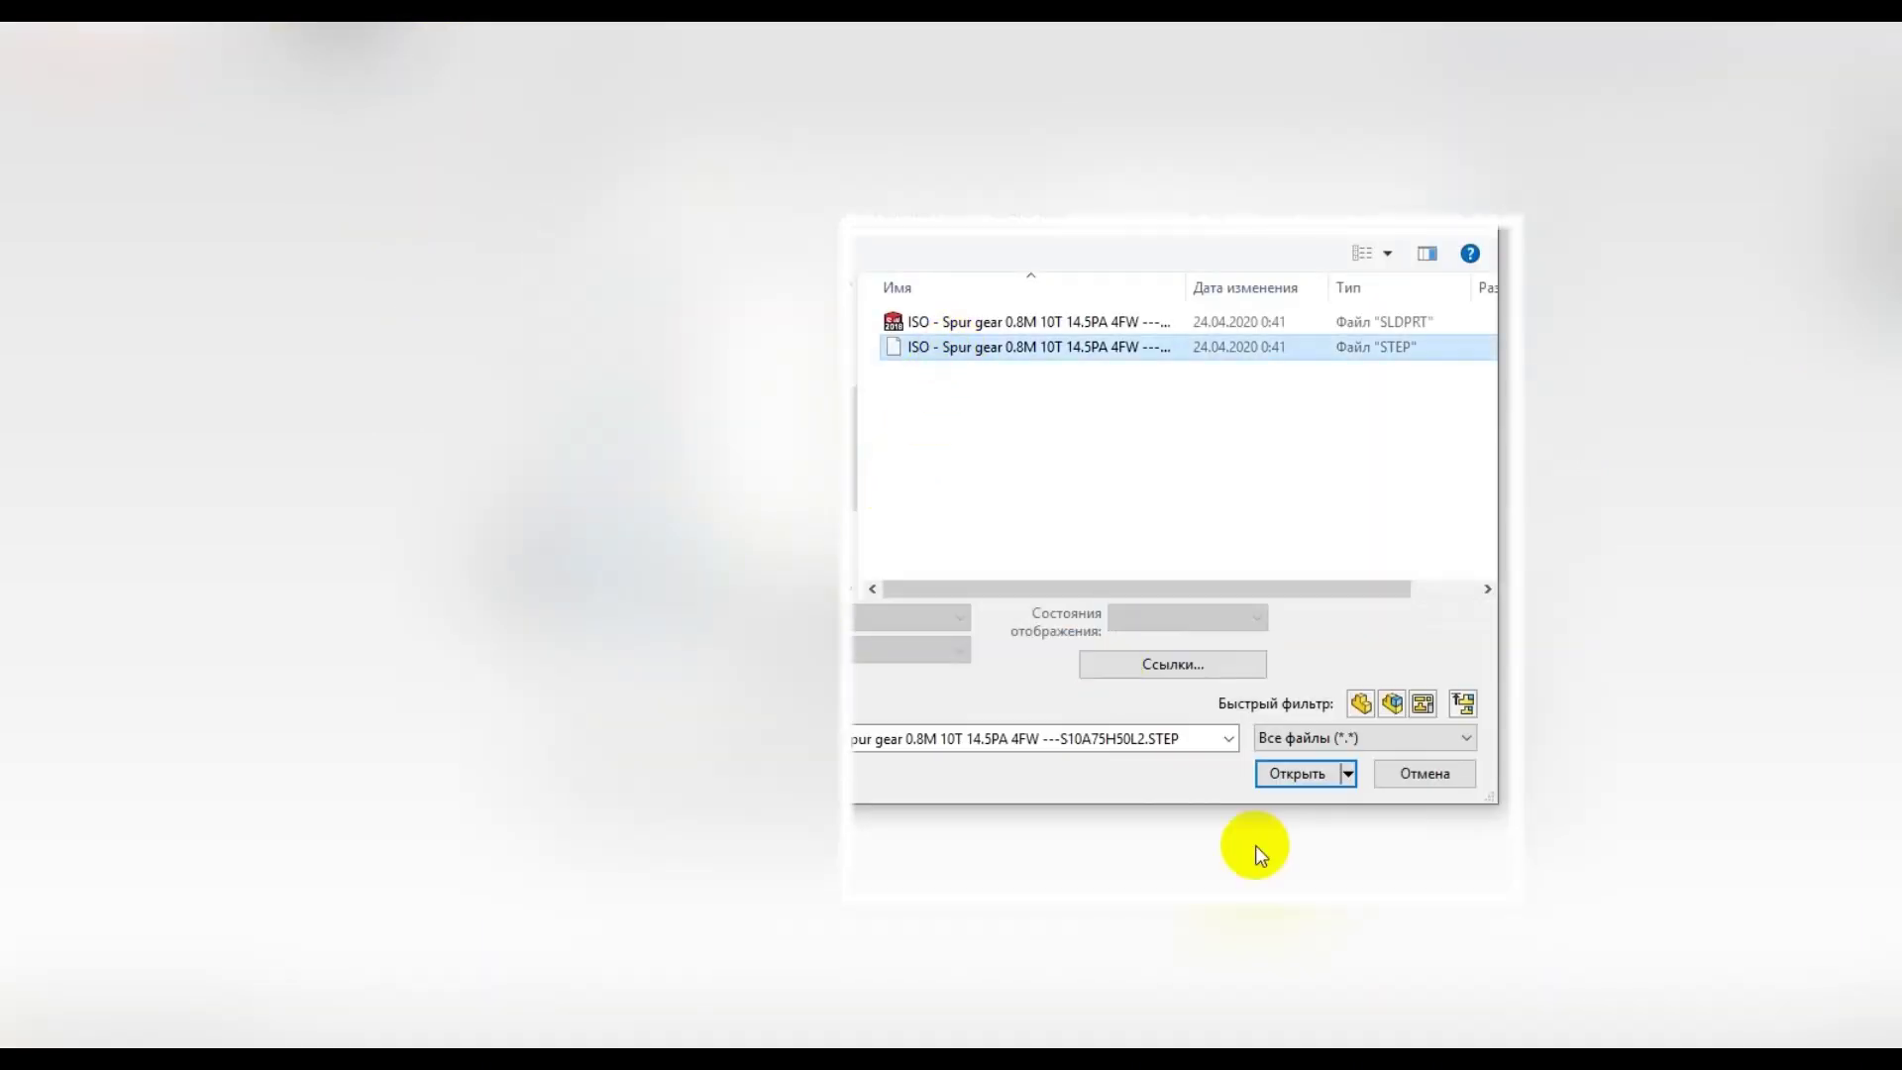
{"action": "left_click", "coordinate": [1307, 785]}
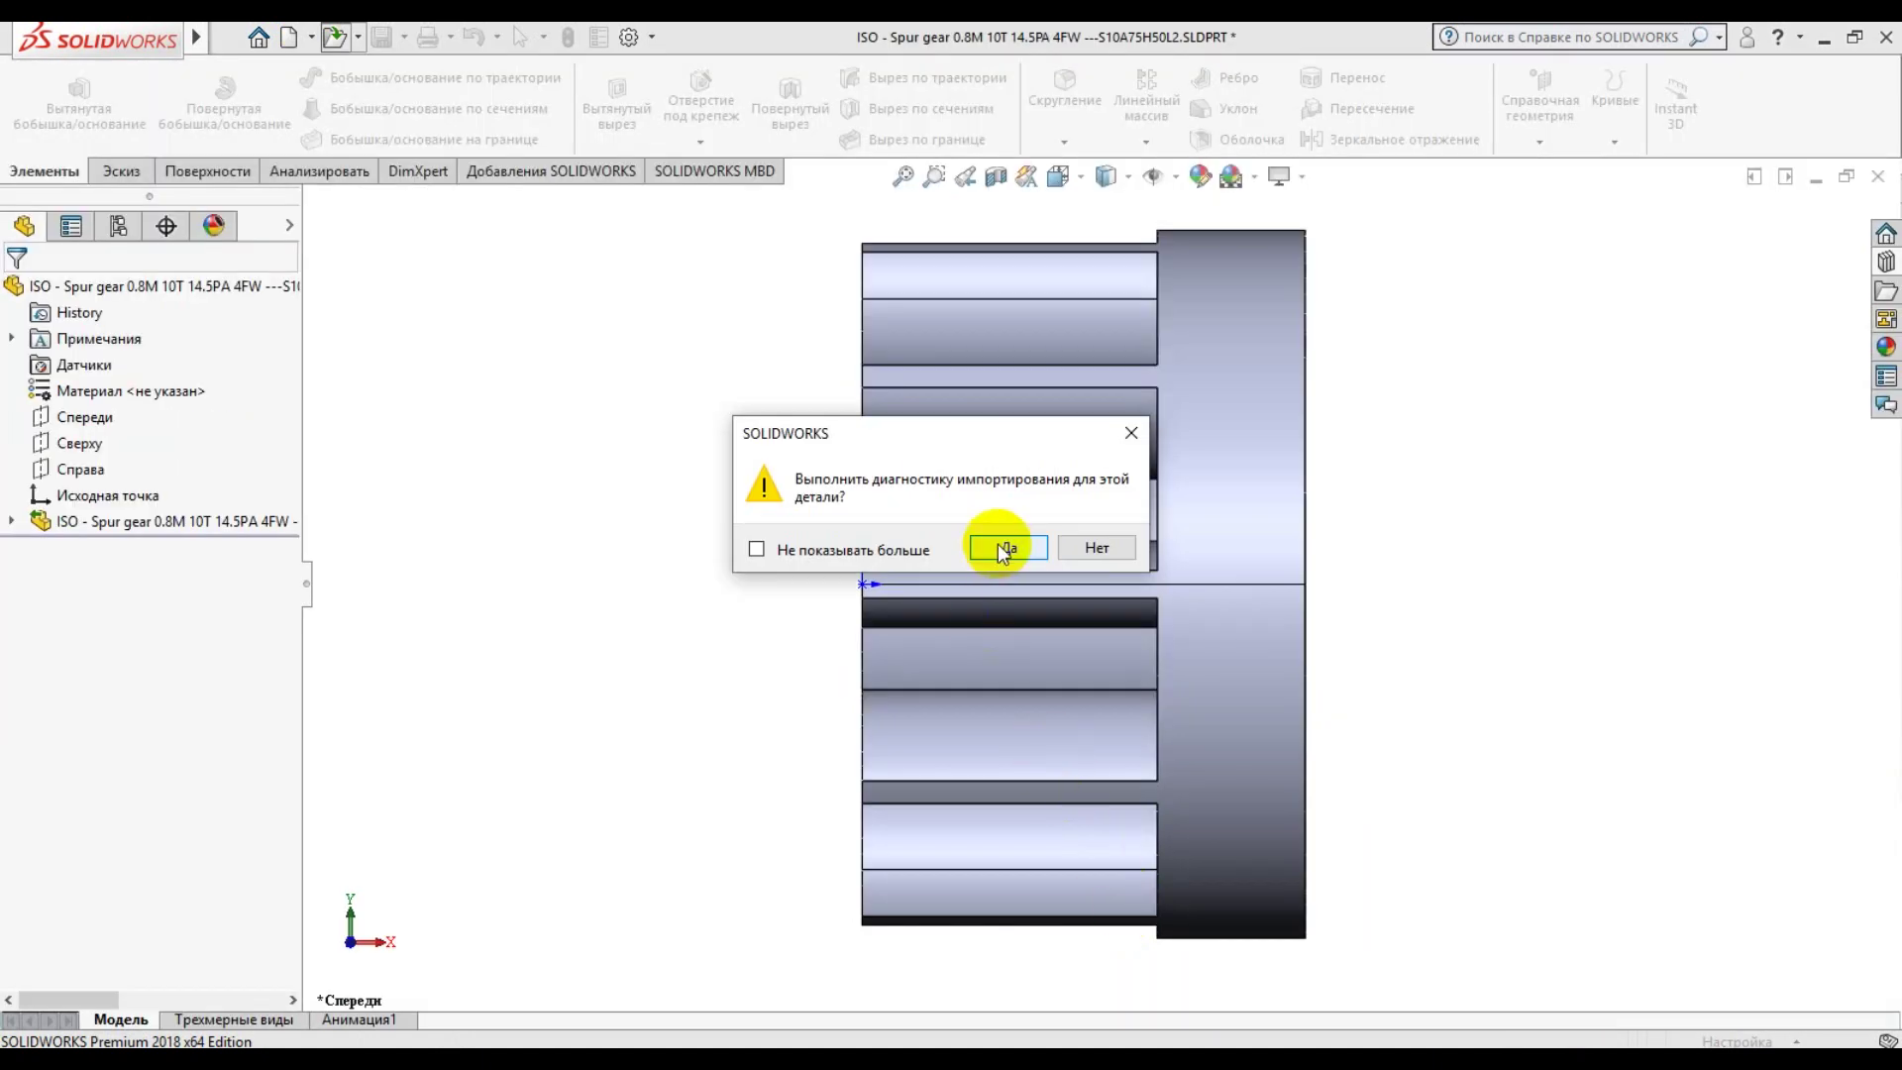
{"action": "left_click", "coordinate": [1100, 554]}
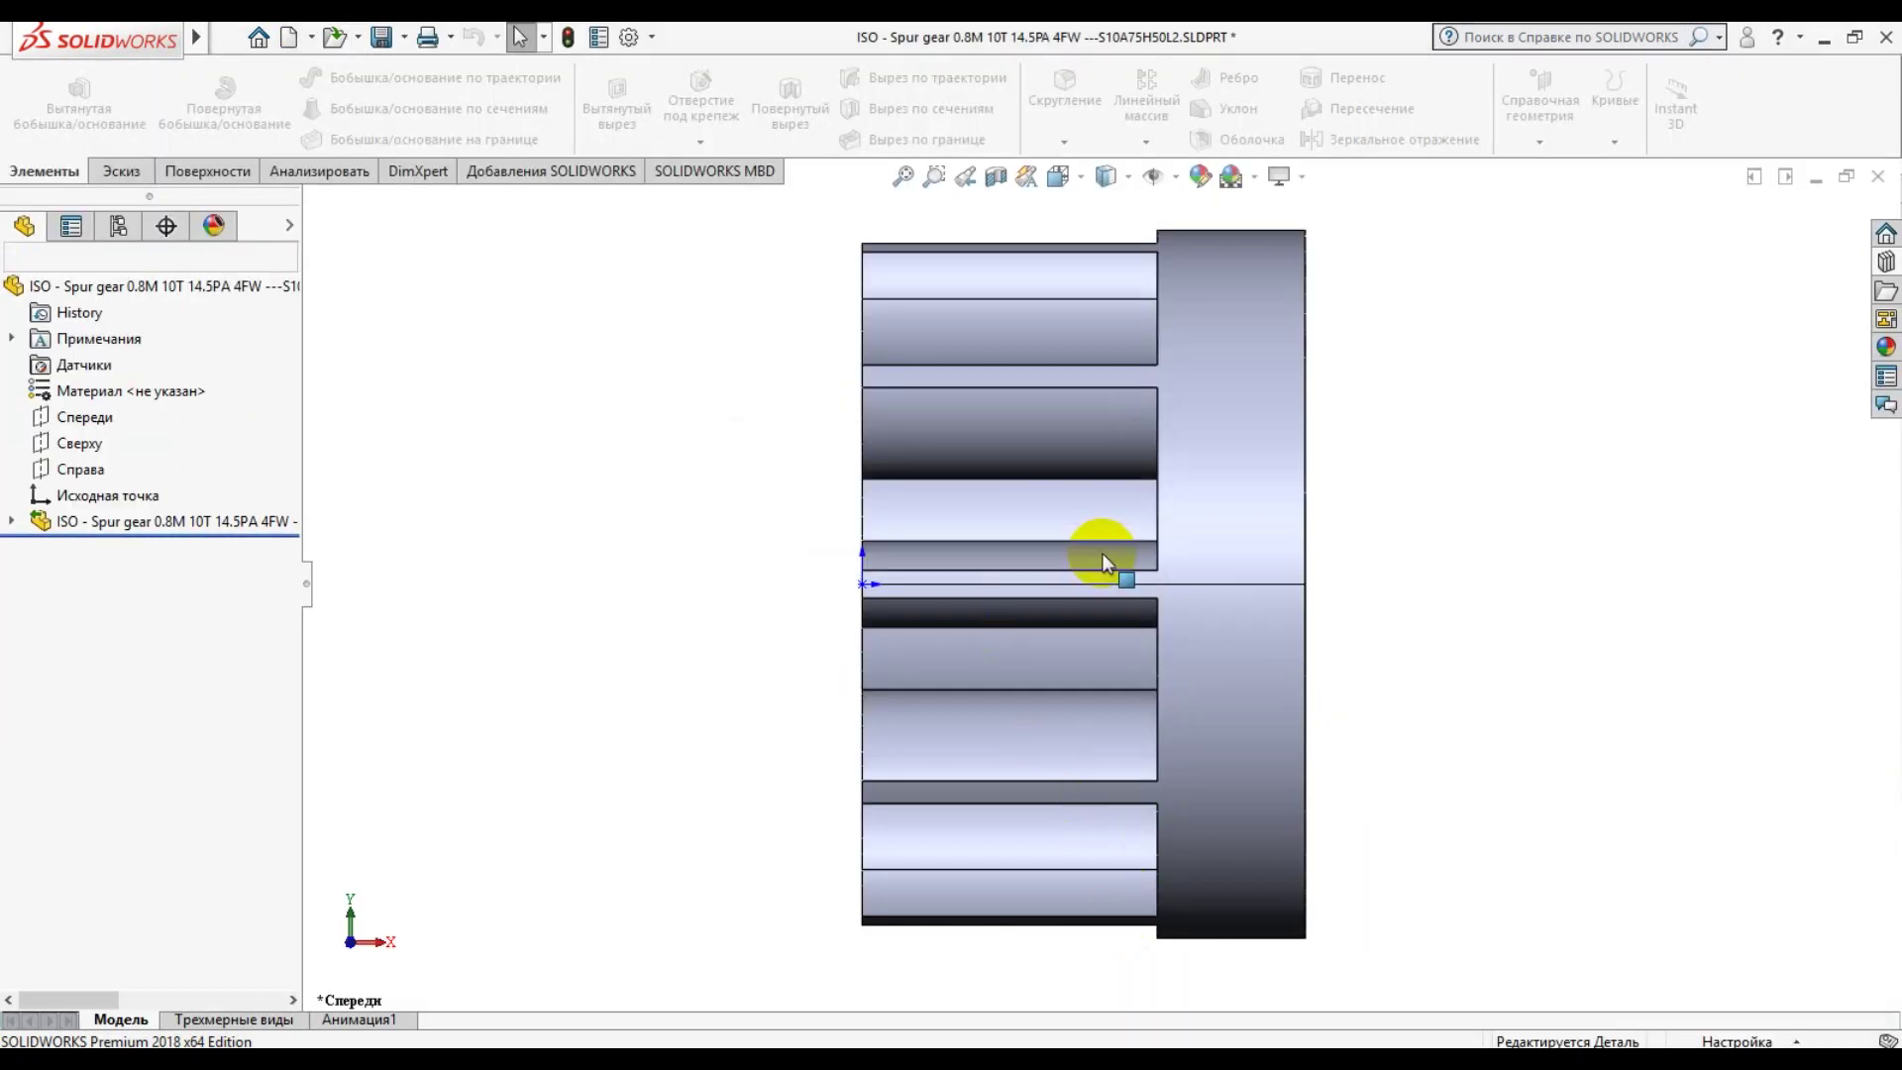
Zoom to fit, expand the Solid Bodies folder, and turn the gear to its flat back
{"action": "mouse_move", "coordinate": [734, 679]}
{"action": "middle_mouse_down"}
{"action": "mouse_move", "coordinate": [773, 671]}
{"action": "mouse_move", "coordinate": [926, 525]}
{"action": "middle_mouse_up"}
{"action": "key", "text": "f"}
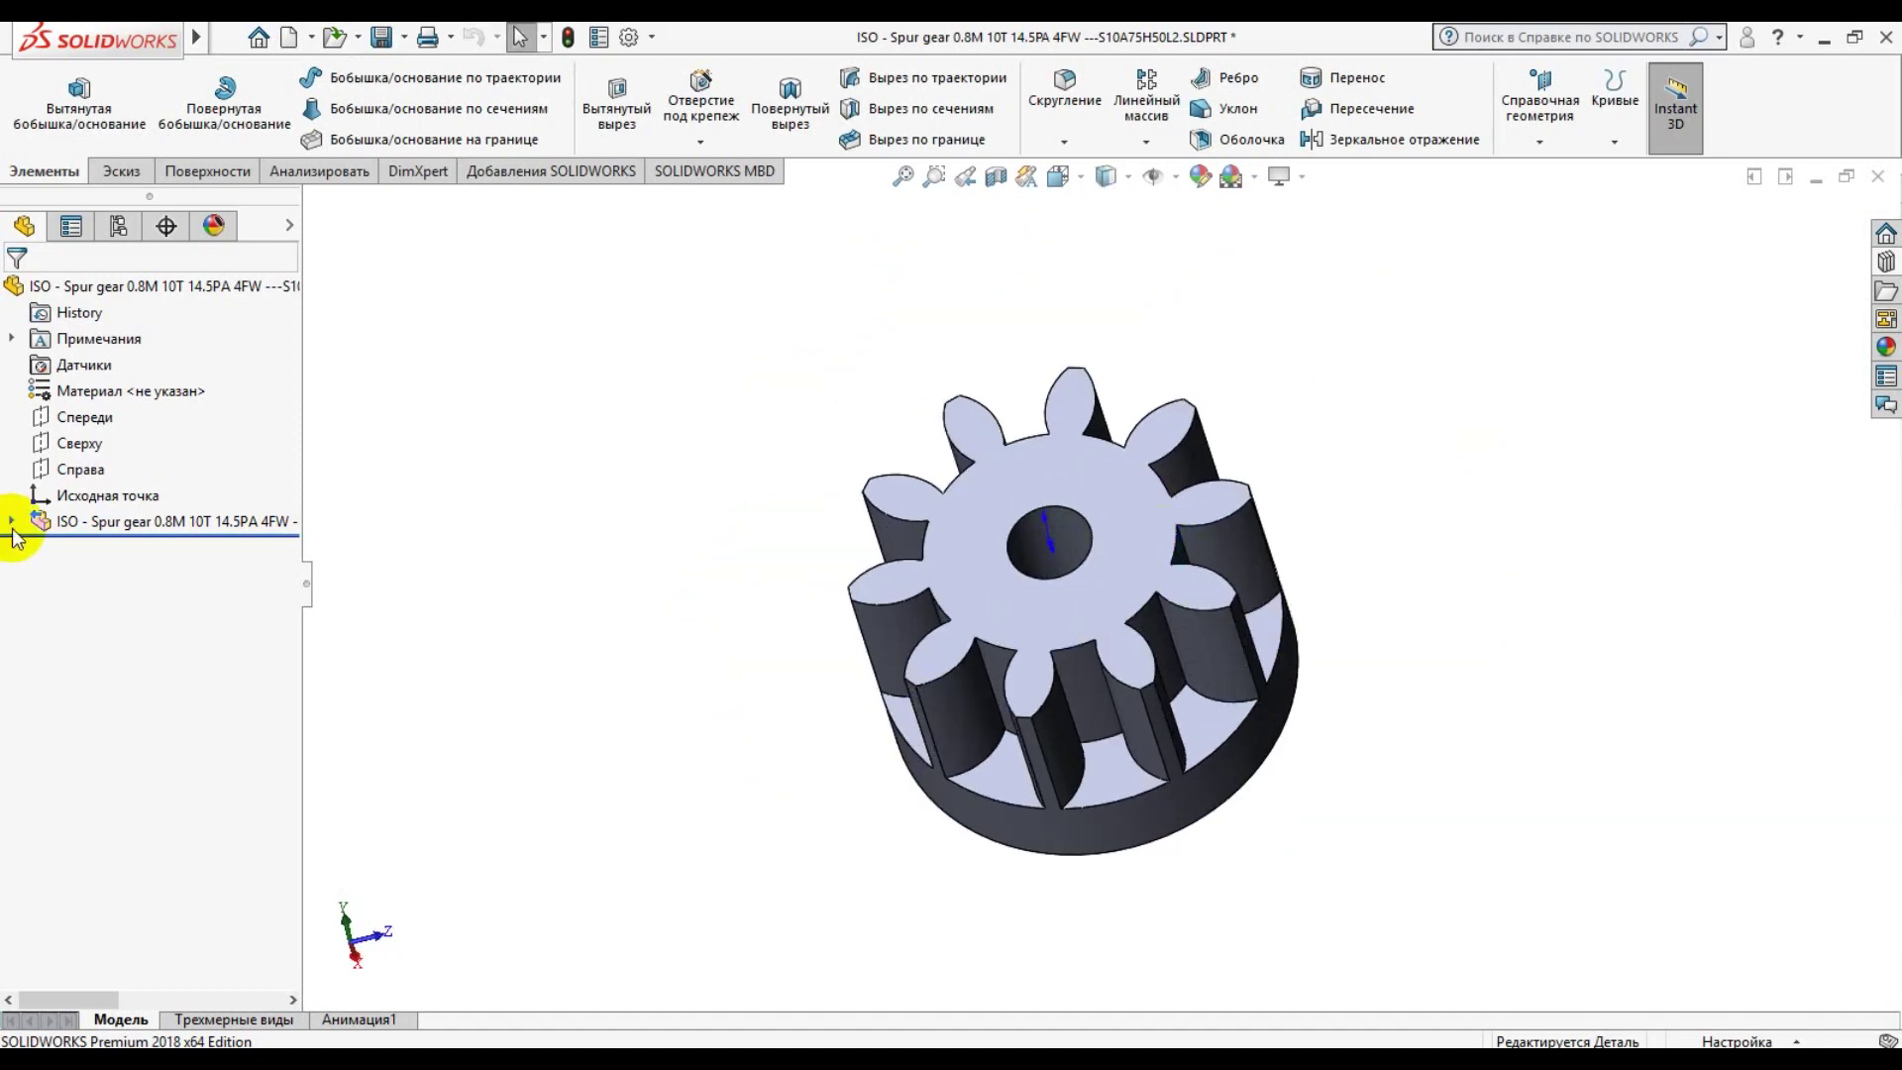
{"action": "left_click", "coordinate": [12, 522]}
{"action": "left_click", "coordinate": [38, 547]}
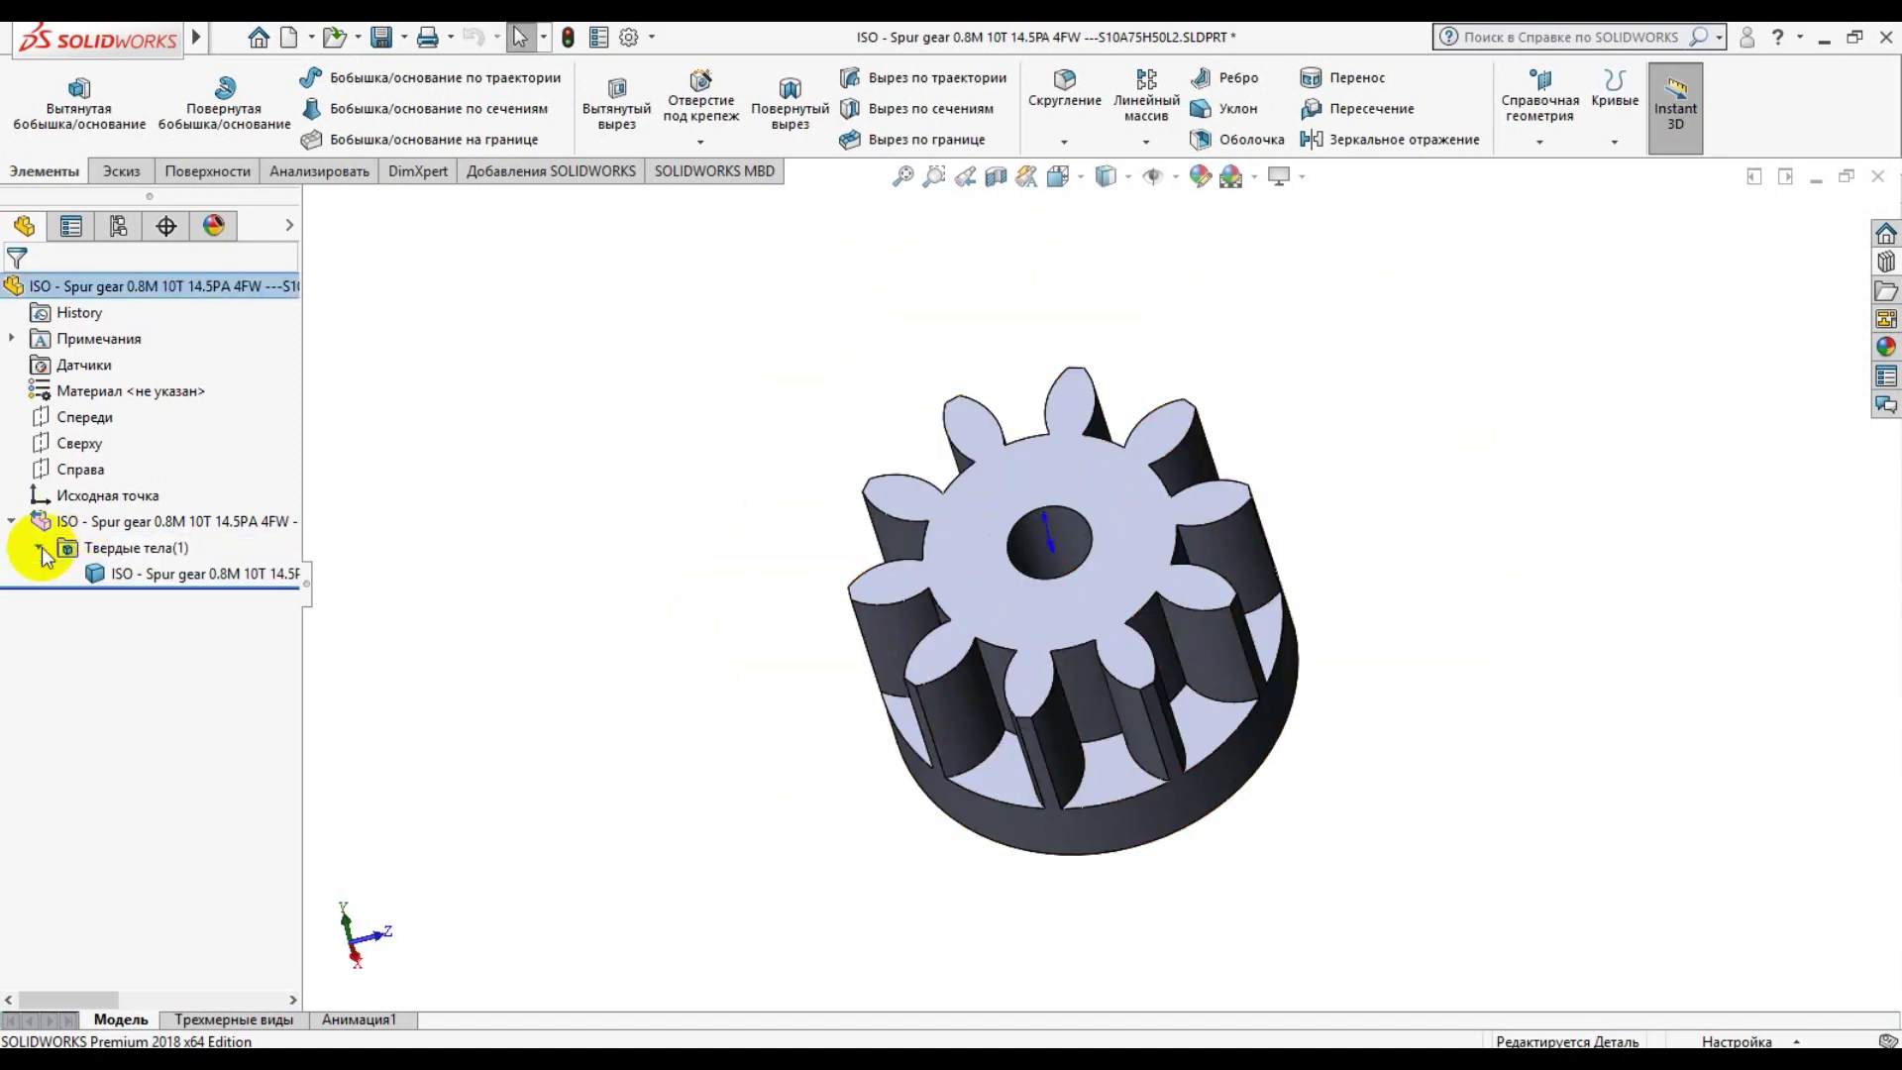
{"action": "left_click", "coordinate": [123, 585]}
{"action": "left_click", "coordinate": [1399, 648]}
{"action": "mouse_move", "coordinate": [1399, 649]}
{"action": "middle_mouse_down"}
{"action": "mouse_move", "coordinate": [1304, 836]}
{"action": "mouse_move", "coordinate": [1406, 870]}
{"action": "mouse_move", "coordinate": [1405, 836]}
{"action": "mouse_move", "coordinate": [1377, 892]}
{"action": "mouse_move", "coordinate": [1146, 901]}
{"action": "mouse_move", "coordinate": [1027, 942]}
{"action": "middle_mouse_up"}
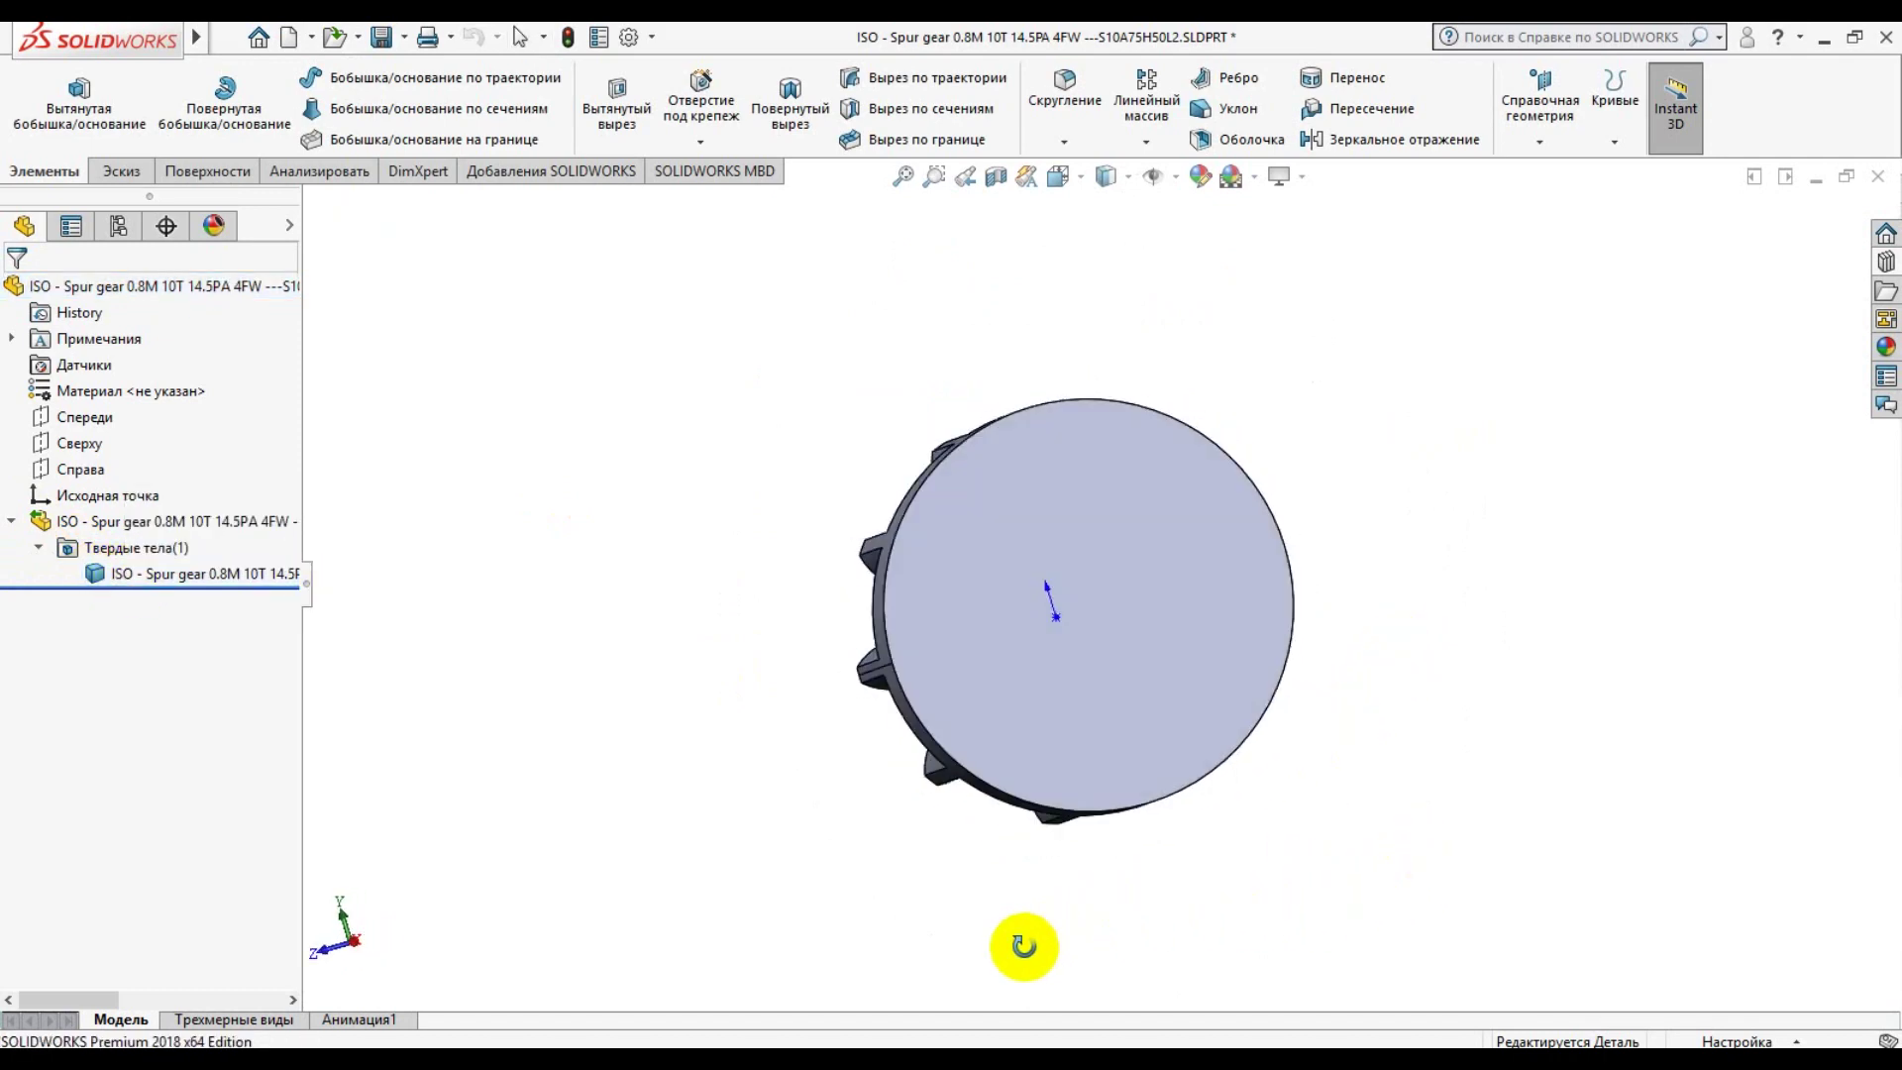
Sketch concentric circles at the origin on the back face, dimensioning the inner at Ø4
{"action": "left_click", "coordinate": [1074, 666]}
{"action": "left_click", "coordinate": [1176, 598]}
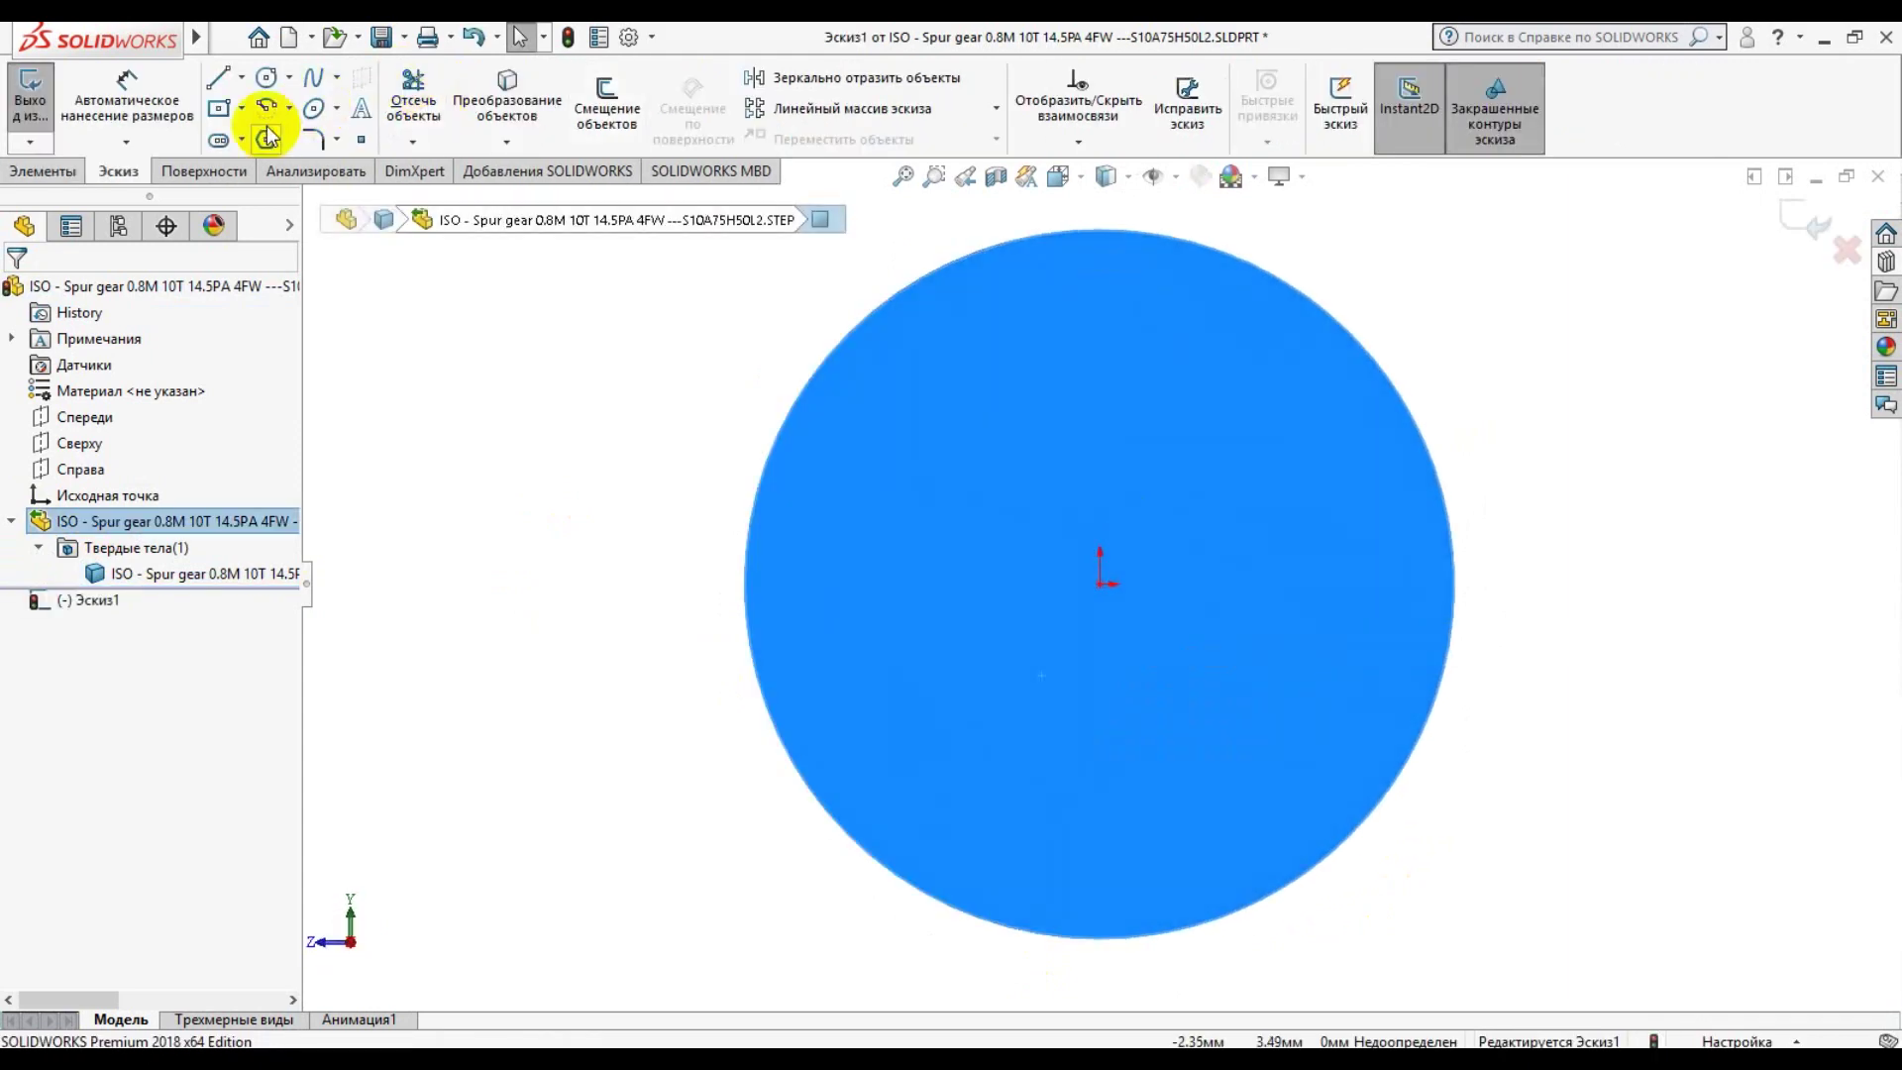
{"action": "left_click", "coordinate": [264, 83]}
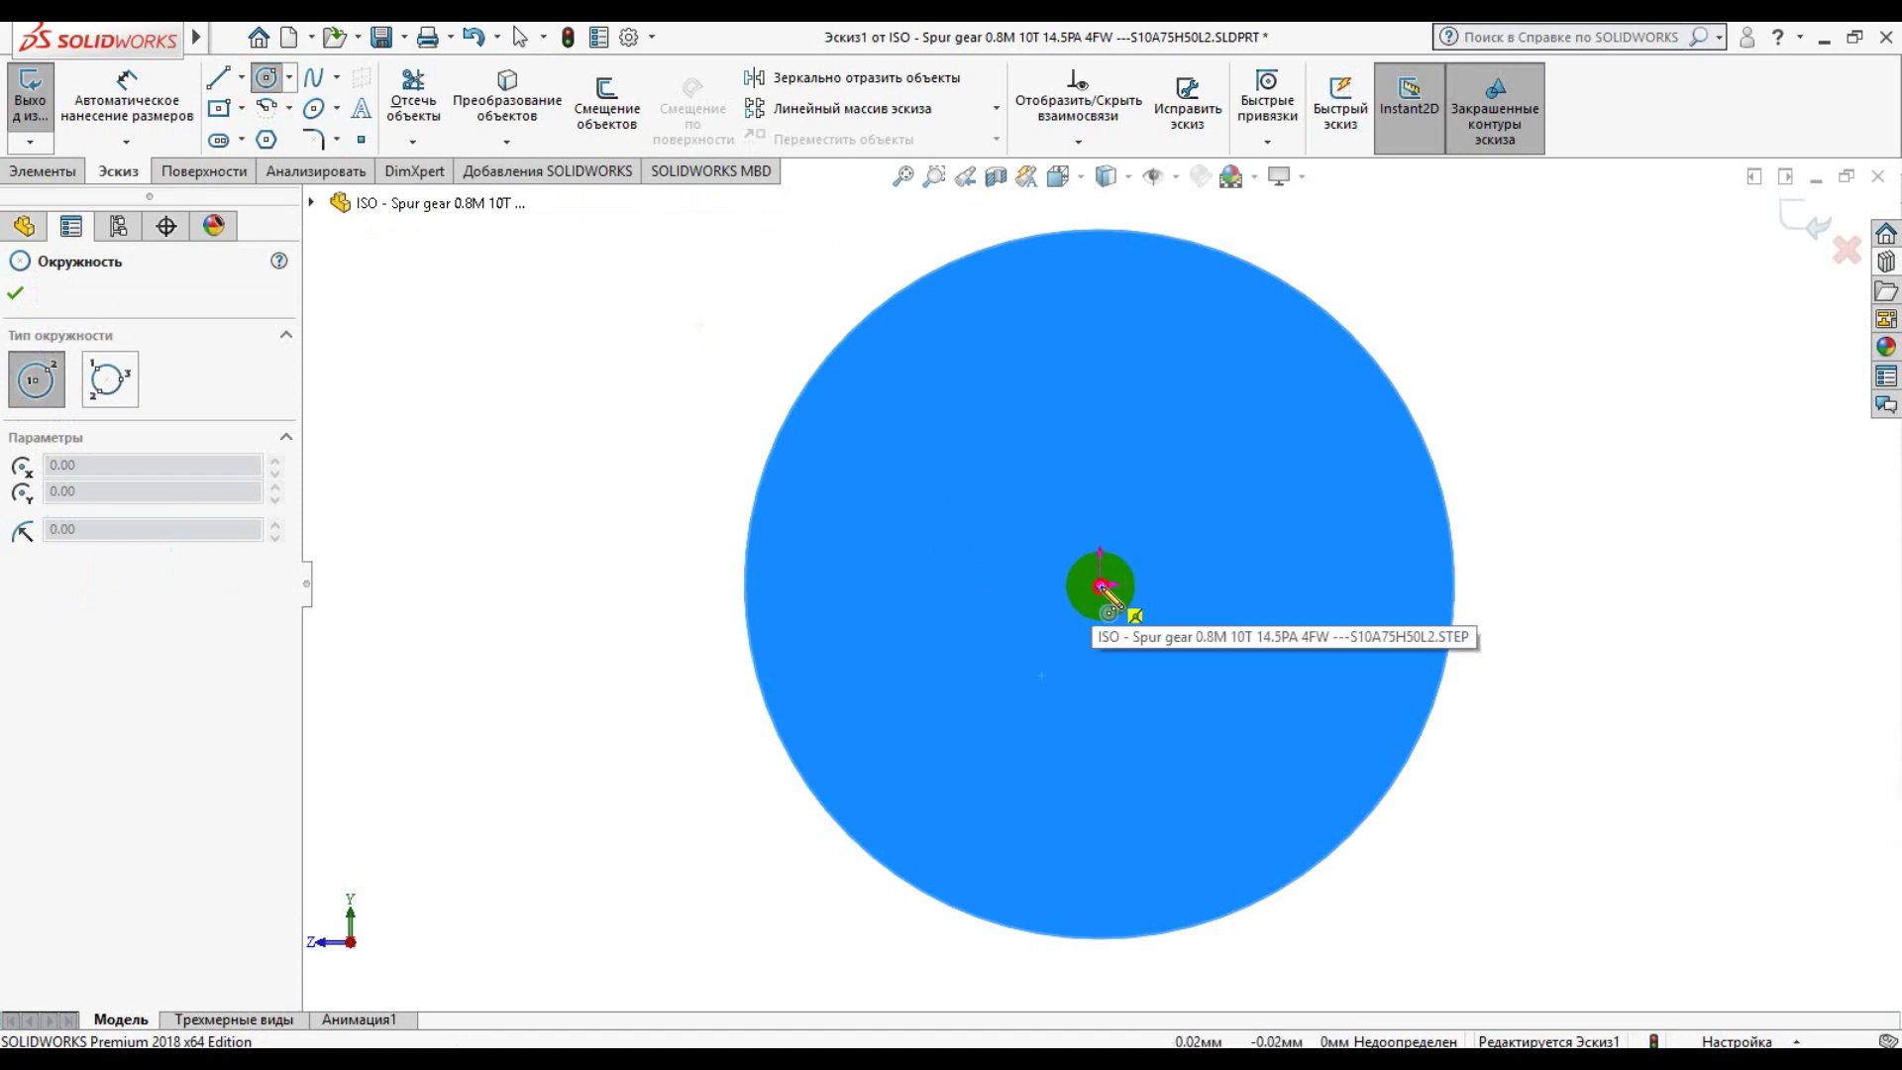
{"action": "left_click", "coordinate": [1099, 585]}
{"action": "left_click", "coordinate": [1203, 694]}
{"action": "right_click_drag", "start_coordinate": [1595, 881], "coordinate": [1595, 416]}
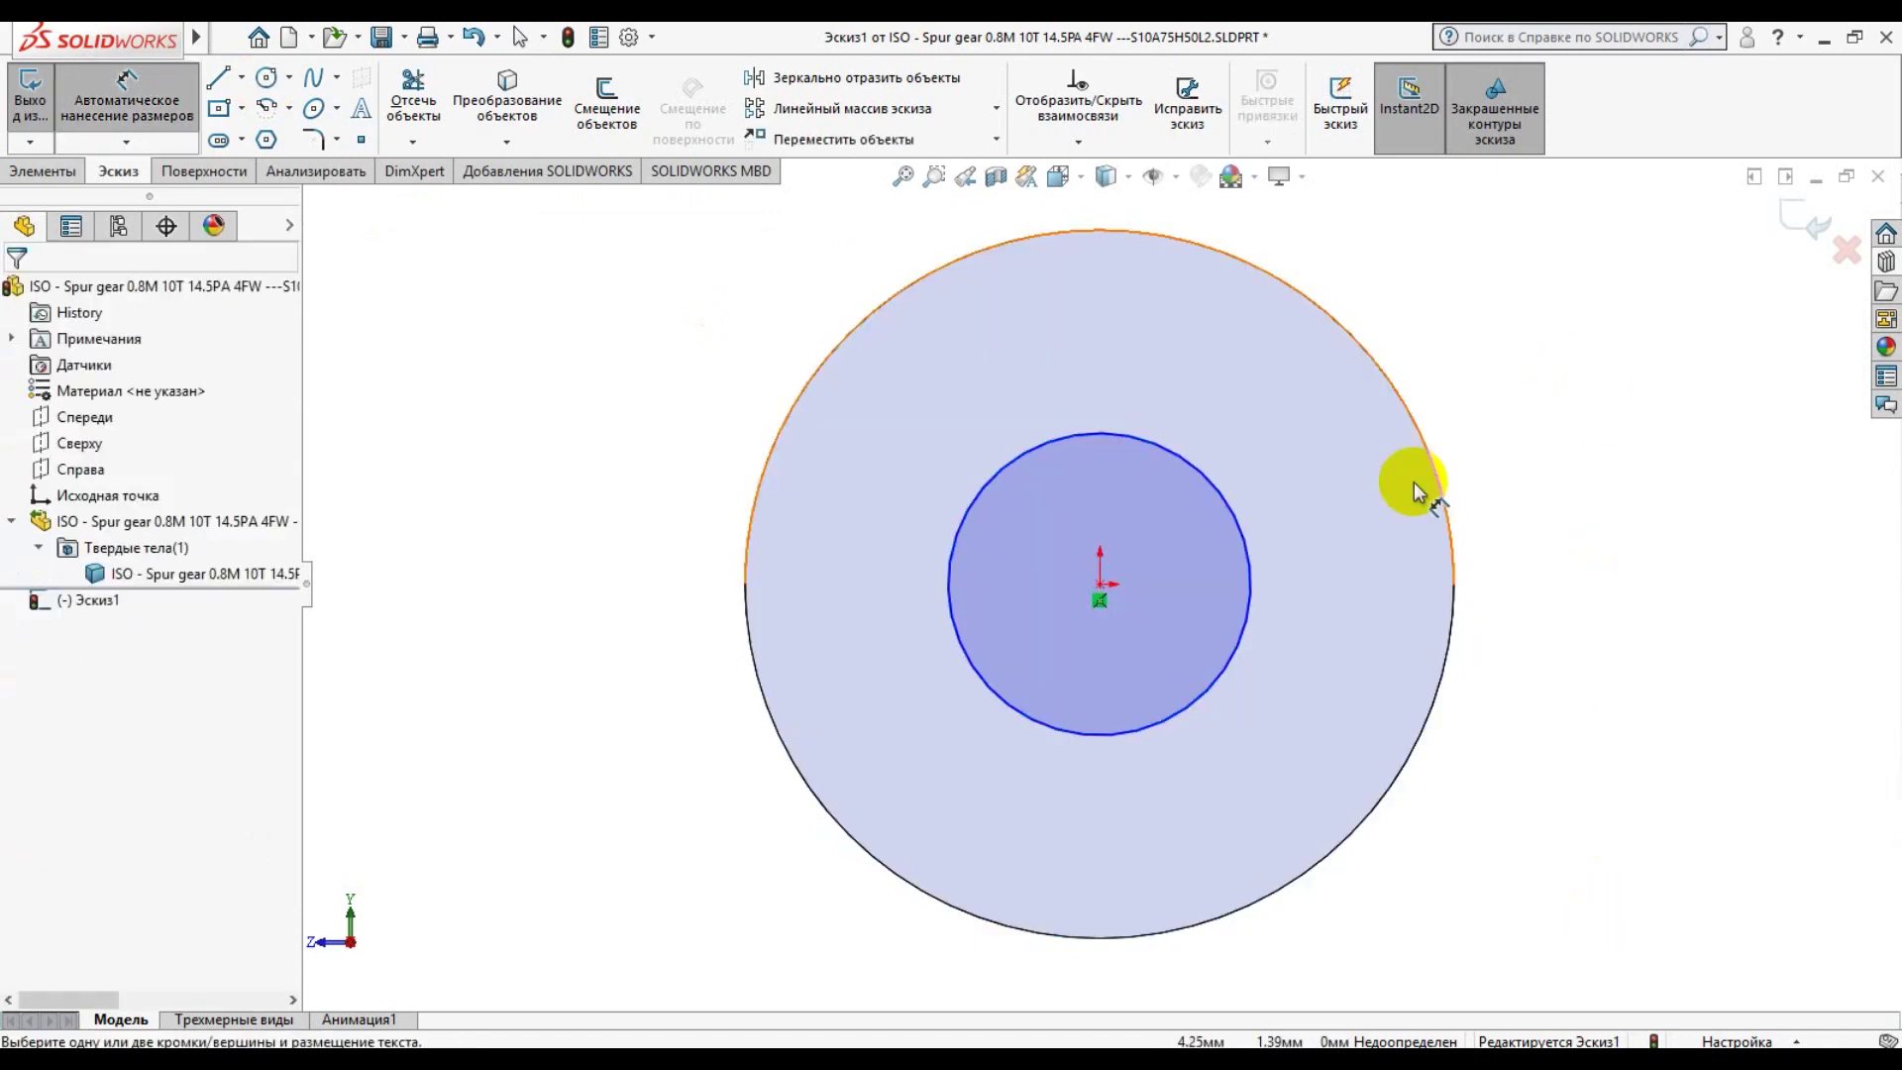
{"action": "left_click", "coordinate": [1253, 573]}
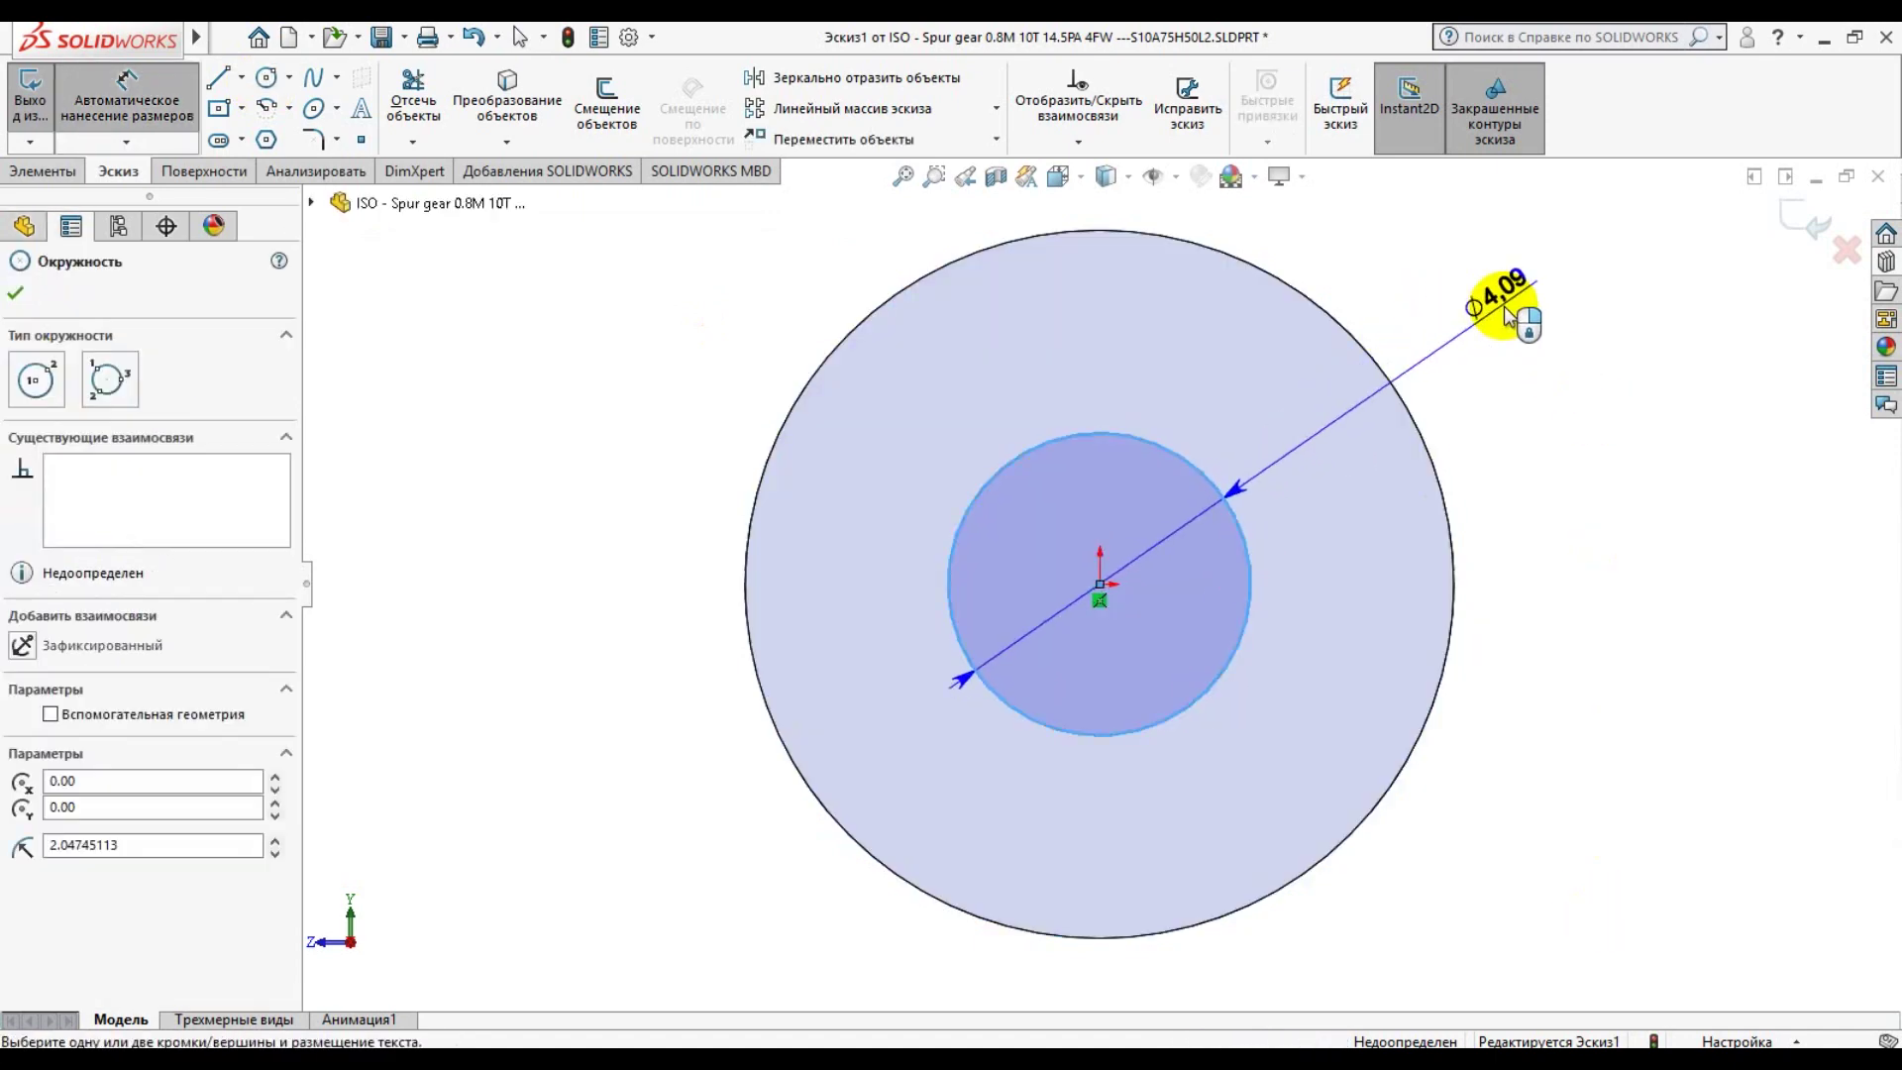
{"action": "left_click", "coordinate": [1534, 317]}
{"action": "type", "text": "4"}
{"action": "key", "text": "Return"}
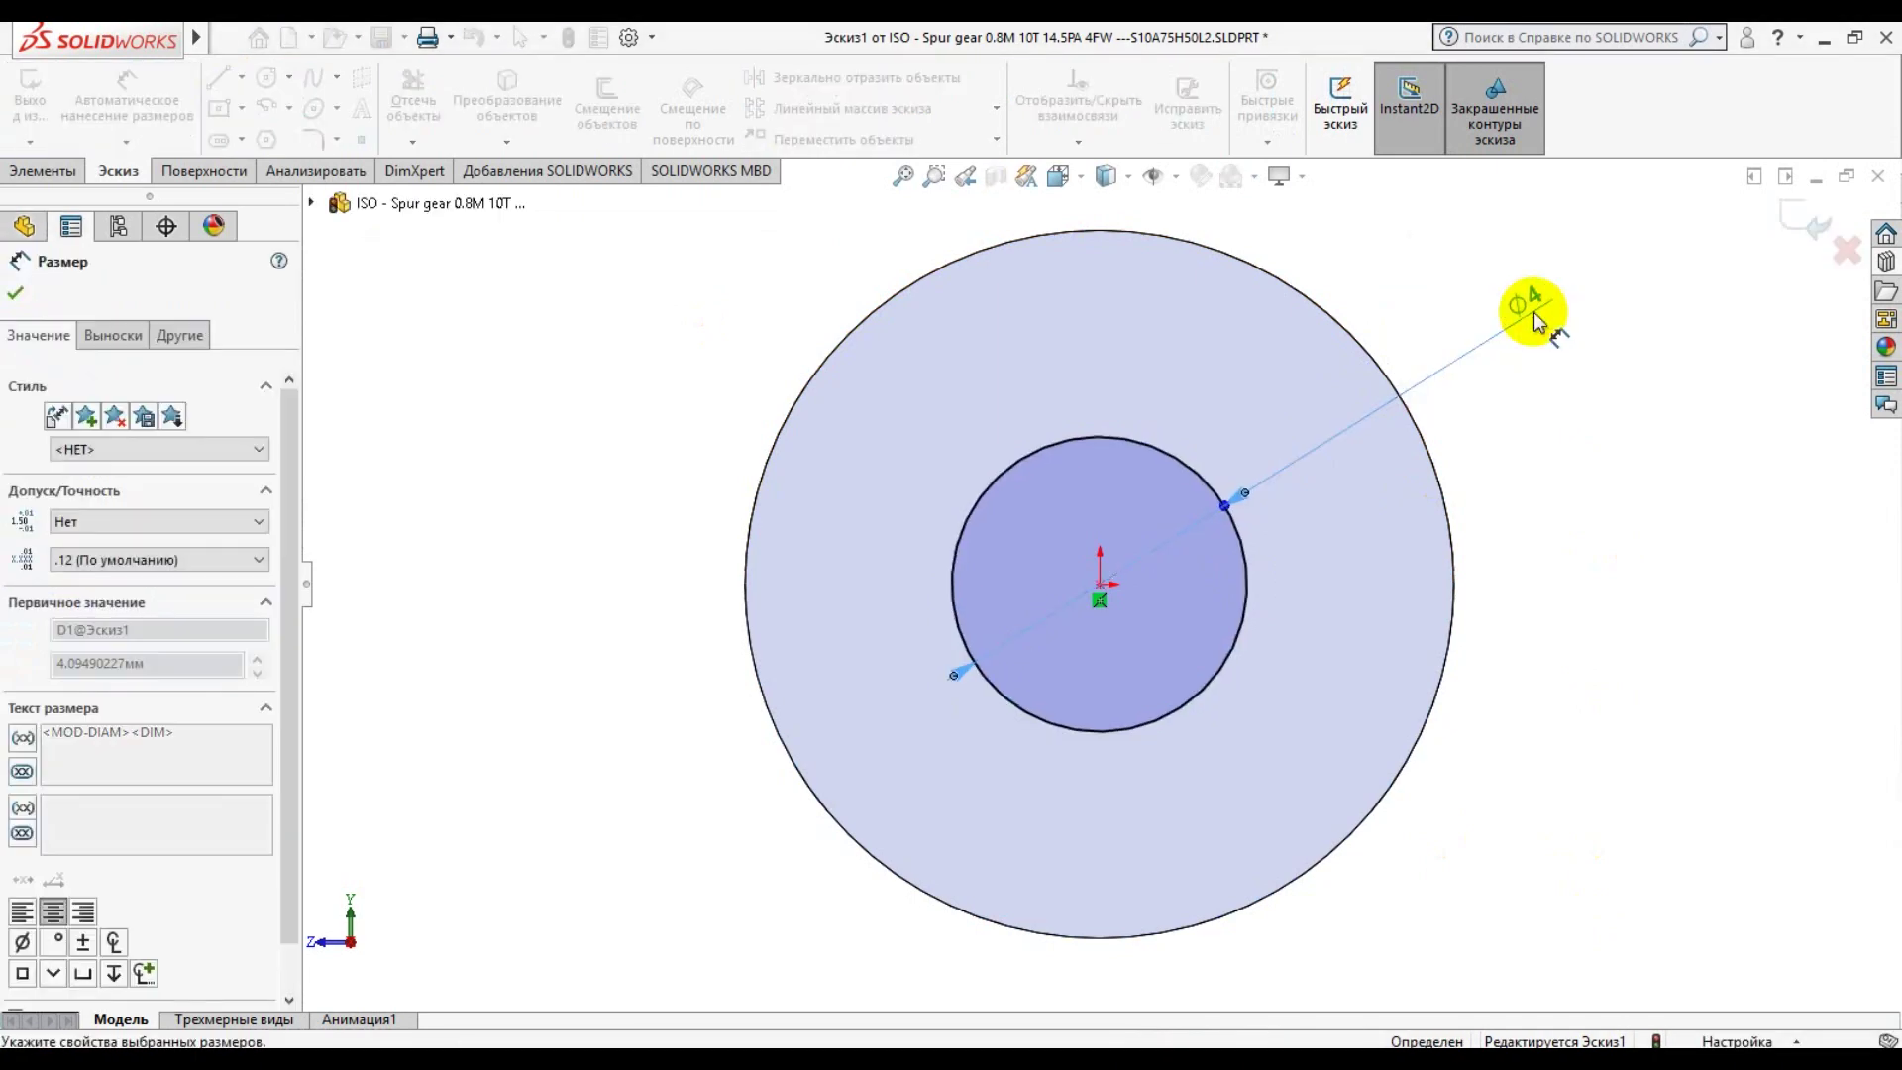
Cut the sketch 2 mm deep, reversed so the recess goes into the gear
{"action": "left_click", "coordinate": [43, 171]}
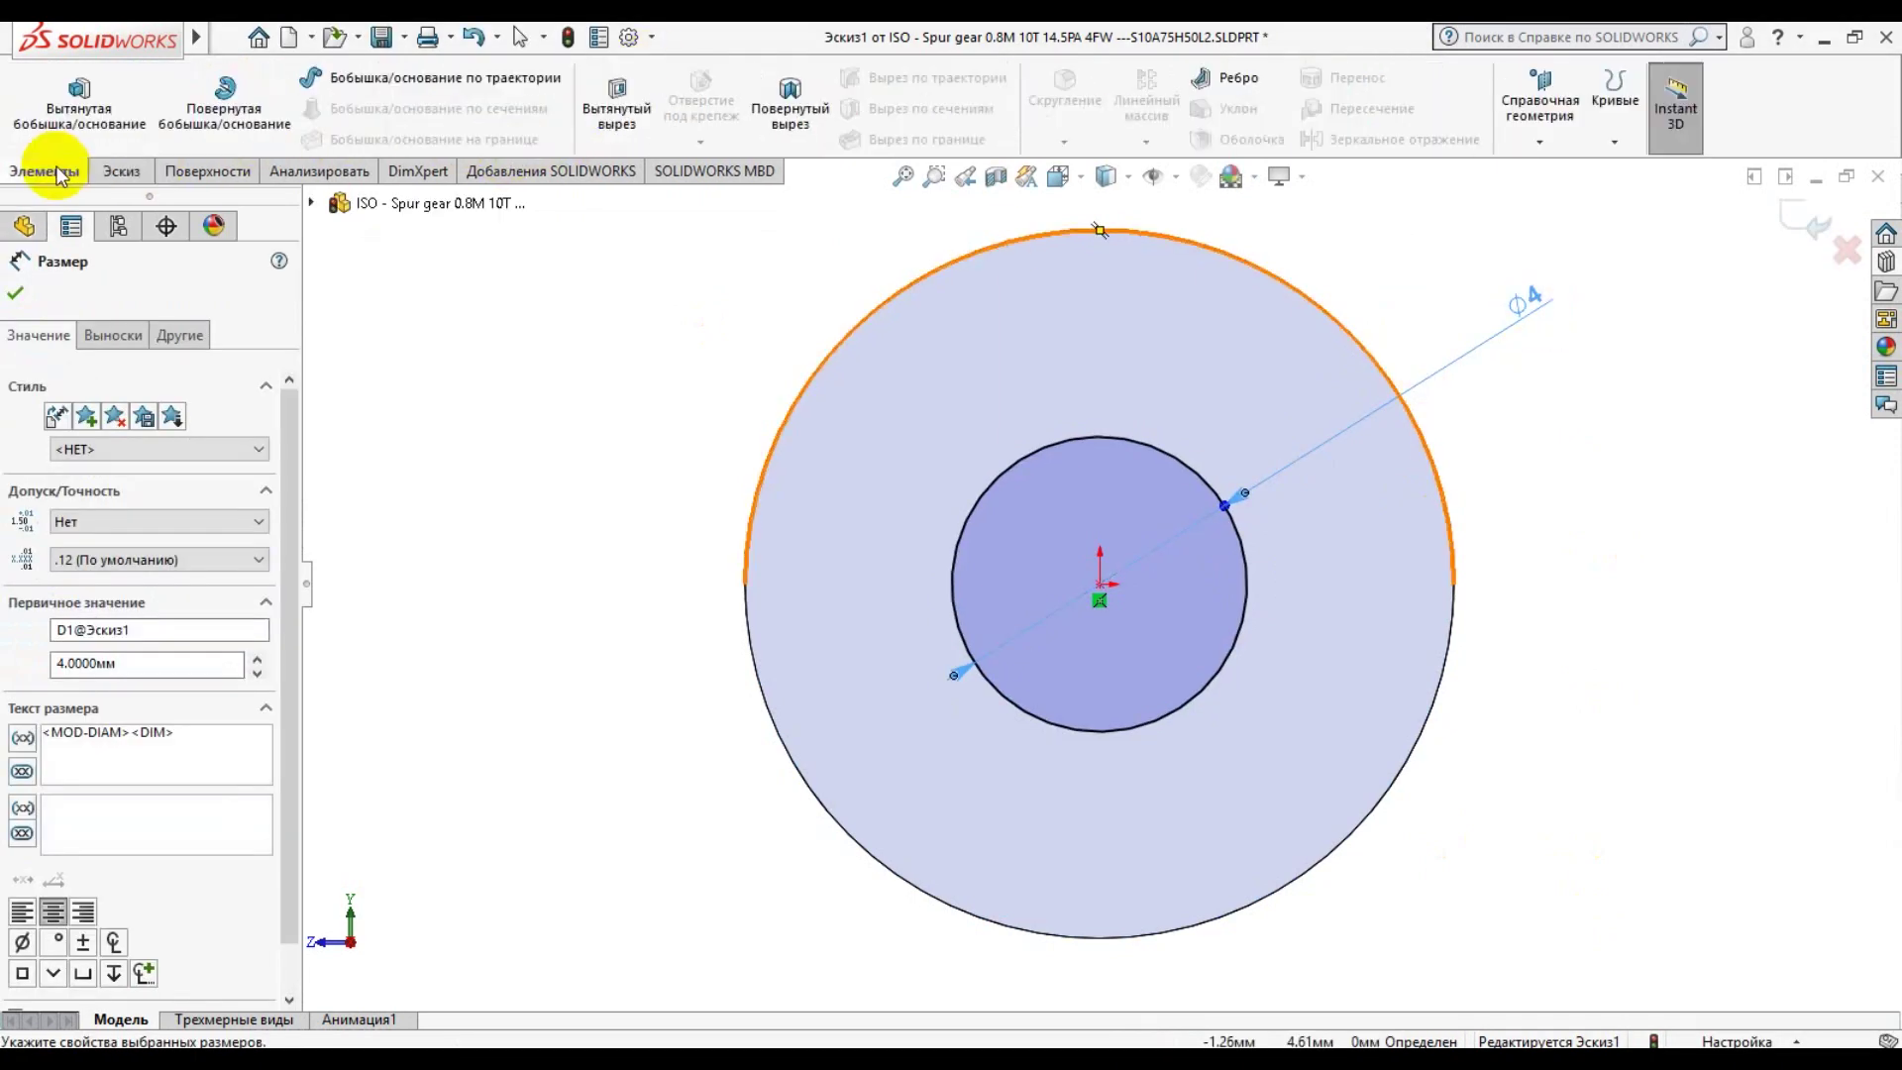
{"action": "left_click", "coordinate": [607, 96]}
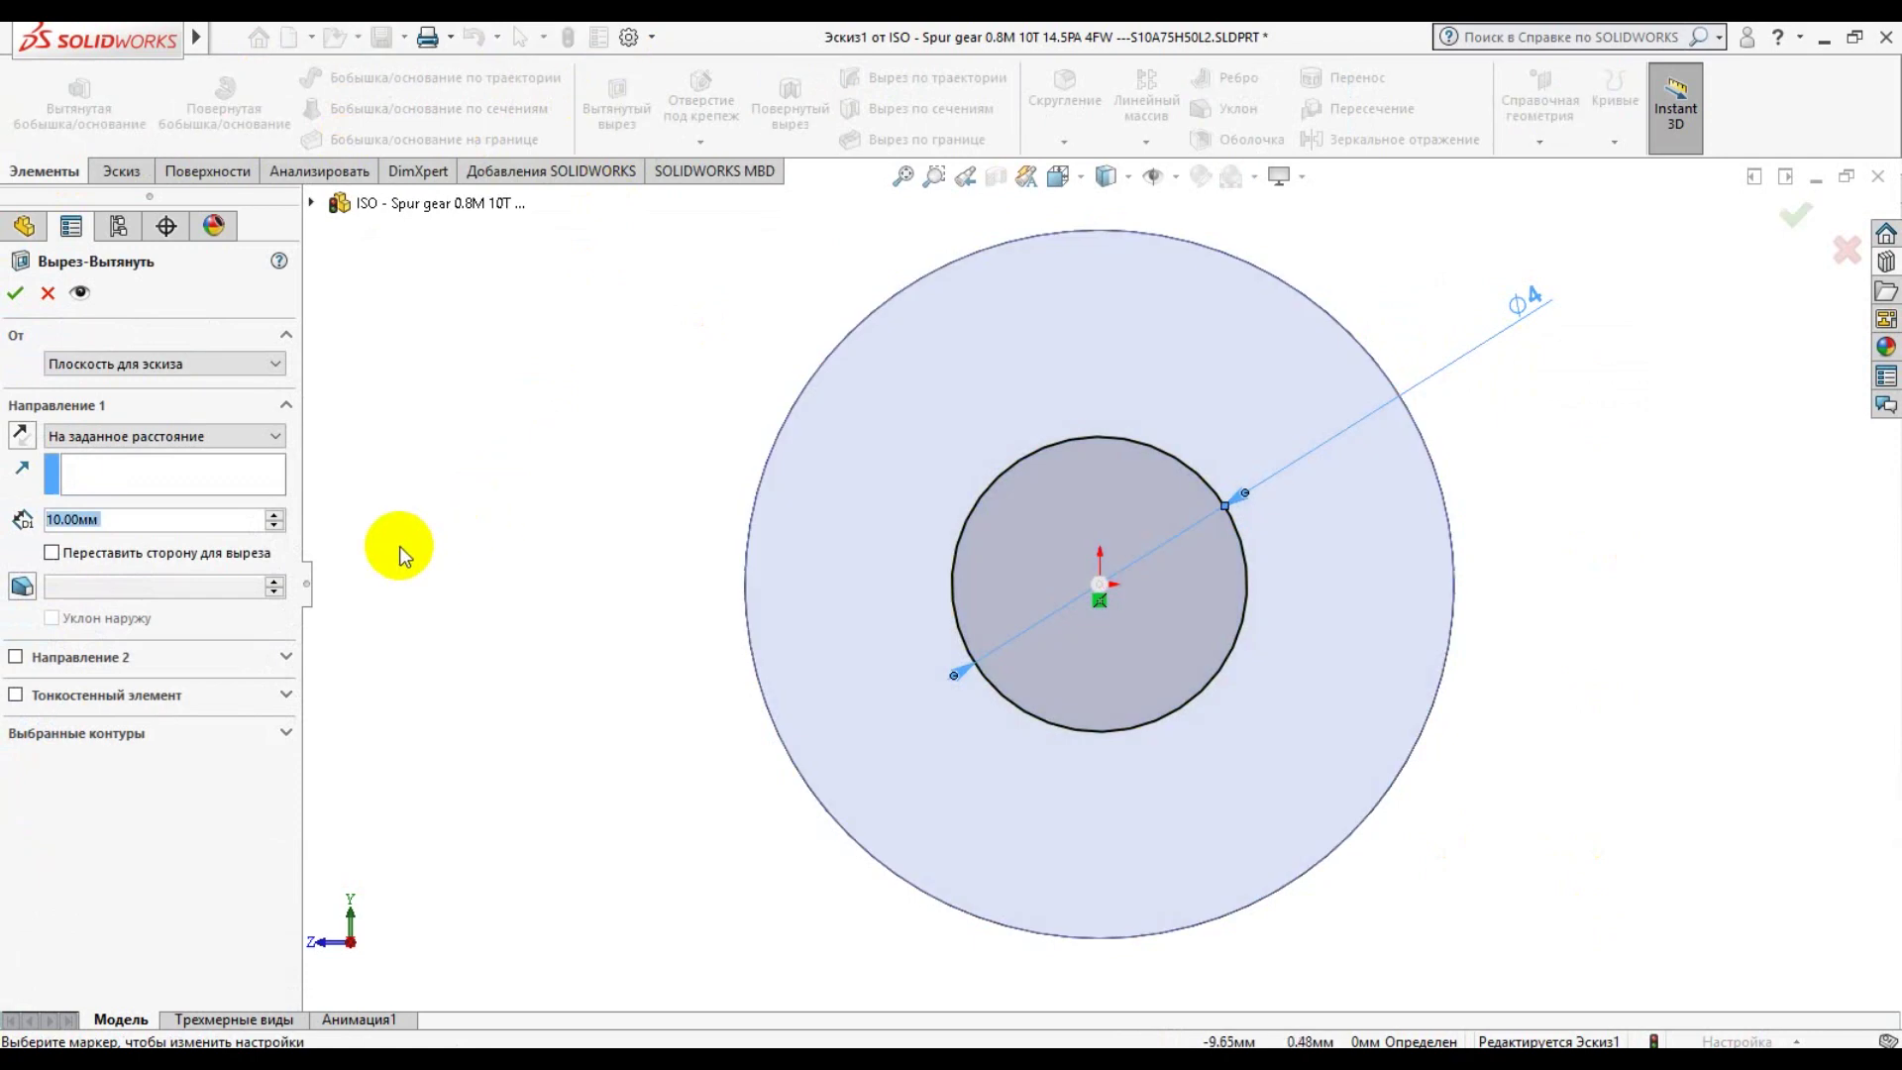
{"action": "type", "text": "2"}
{"action": "key", "text": "Return"}
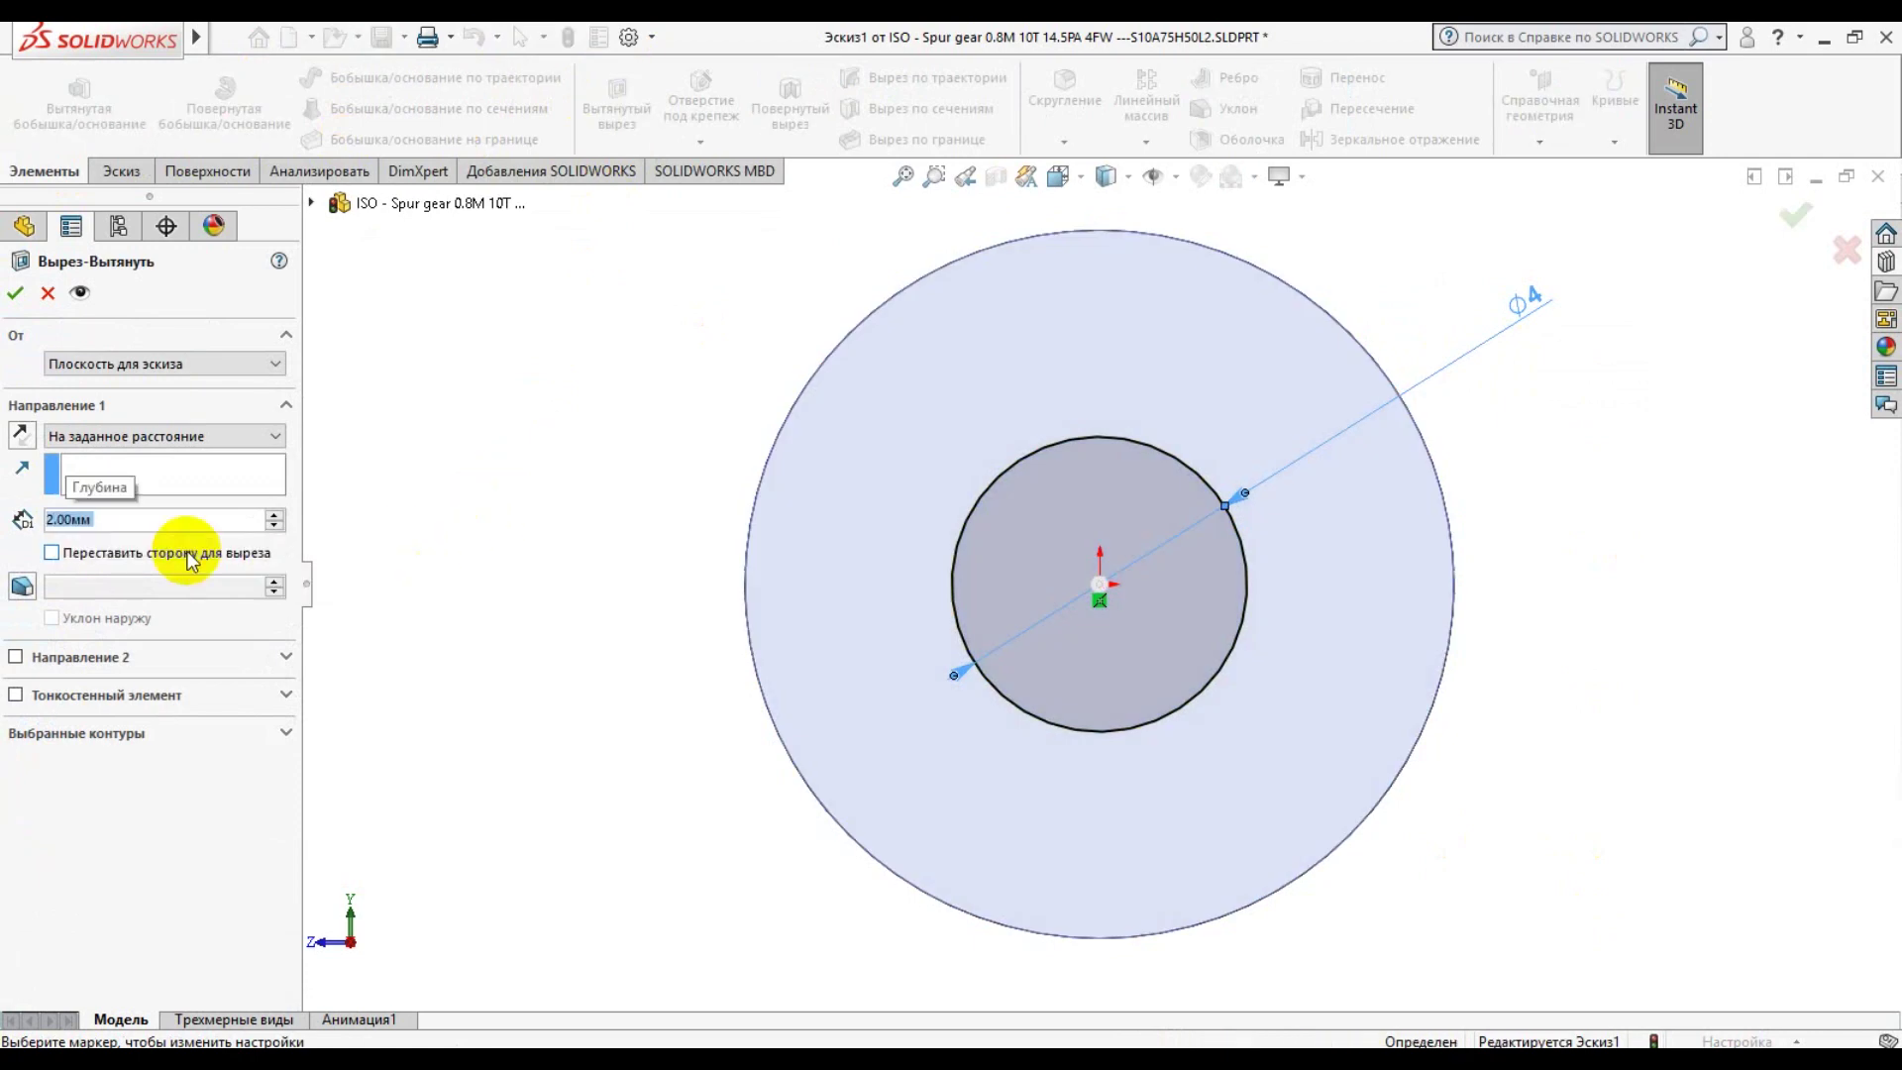
{"action": "left_click", "coordinate": [21, 433]}
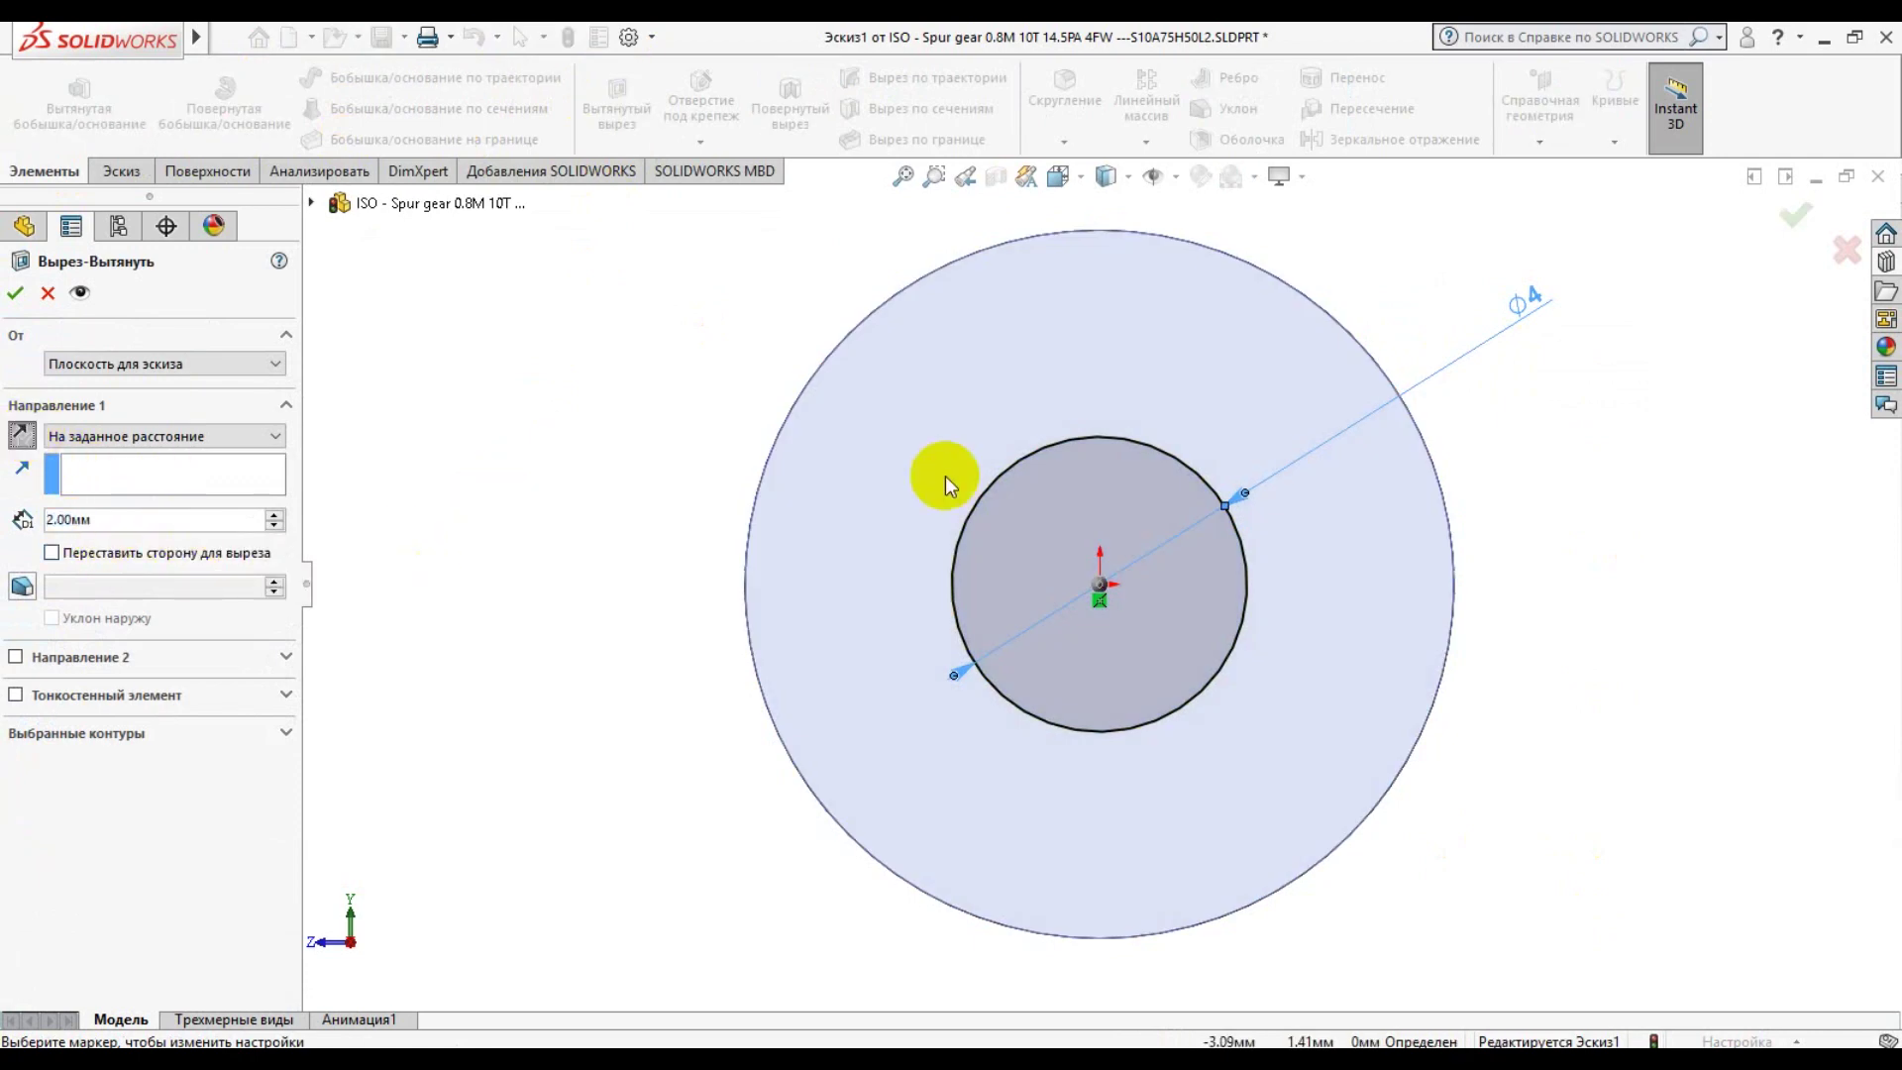
{"action": "middle_click_drag", "start_coordinate": [1733, 341], "coordinate": [1530, 436]}
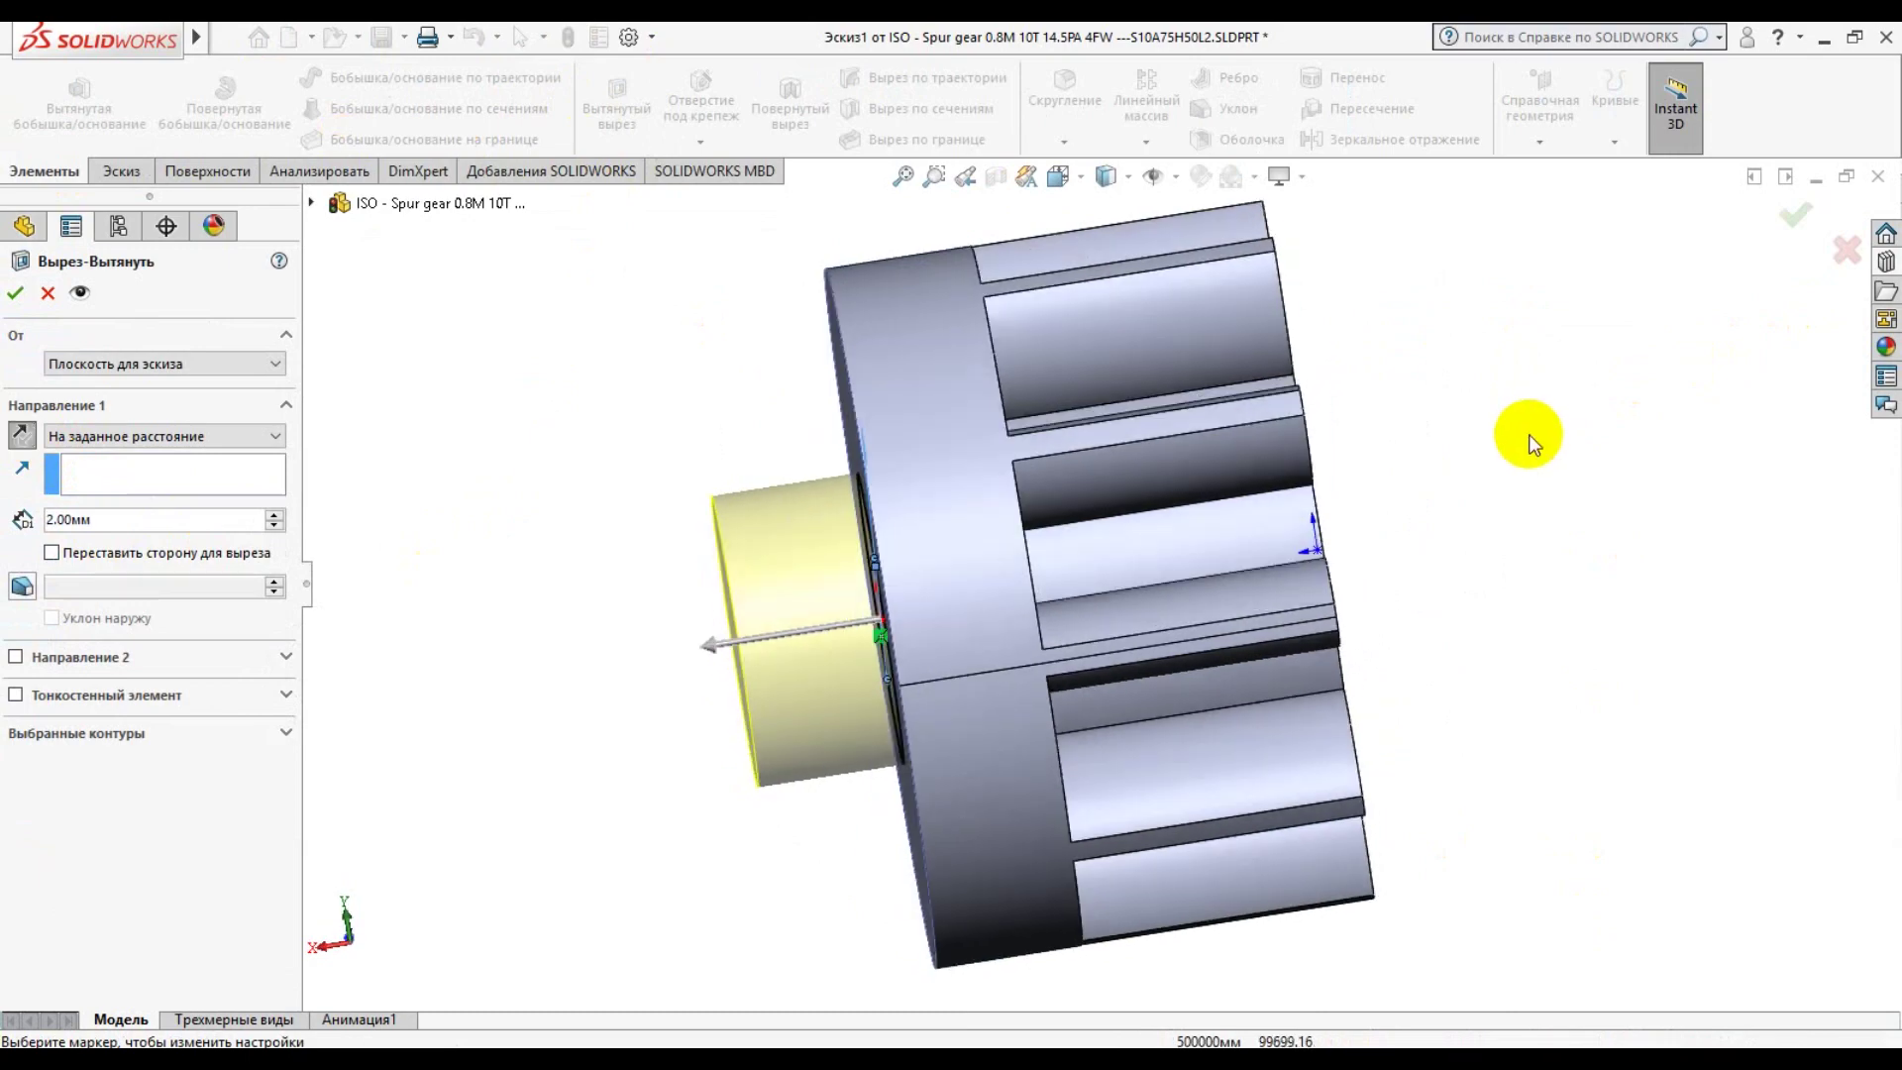
{"action": "left_click", "coordinate": [24, 436]}
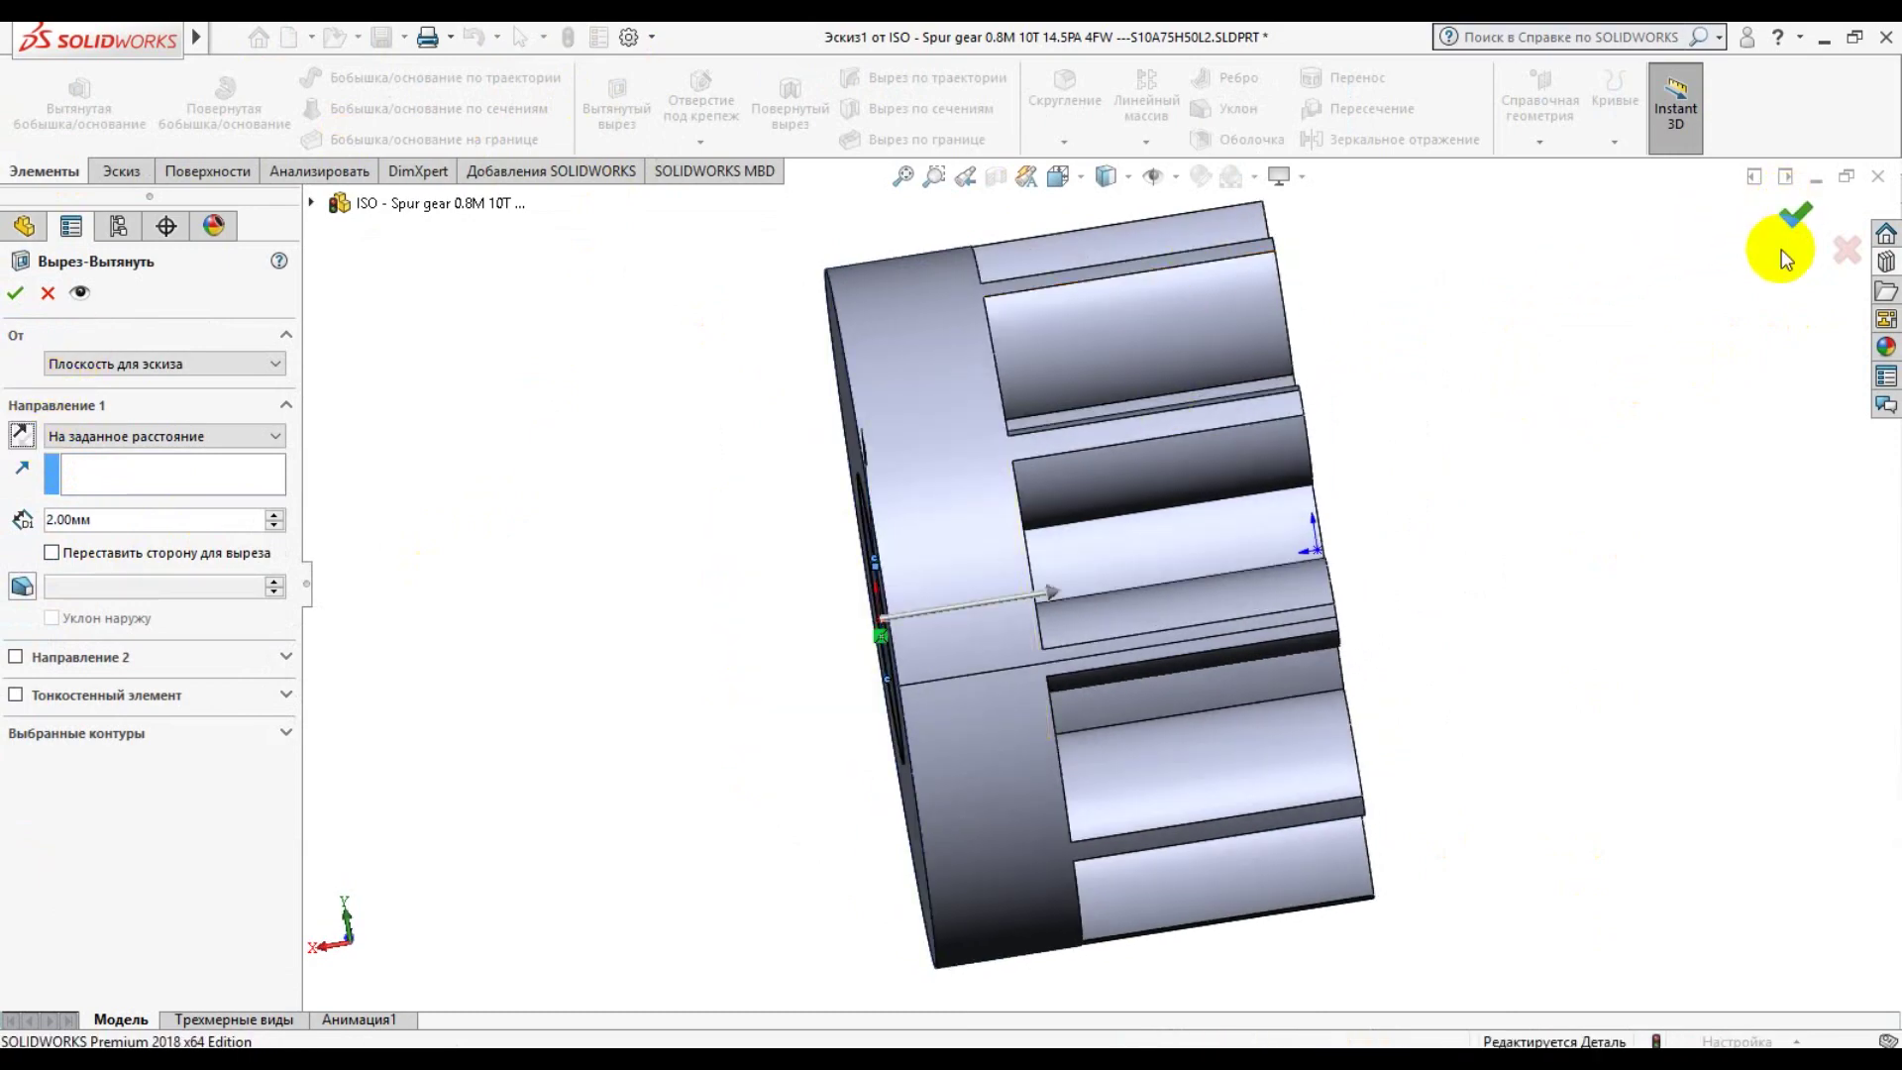
{"action": "left_click", "coordinate": [1783, 255]}
{"action": "mouse_move", "coordinate": [1503, 552]}
{"action": "middle_mouse_down"}
{"action": "mouse_move", "coordinate": [1389, 661]}
{"action": "mouse_move", "coordinate": [1626, 569]}
{"action": "mouse_move", "coordinate": [1710, 675]}
{"action": "mouse_move", "coordinate": [1673, 740]}
{"action": "middle_mouse_up"}
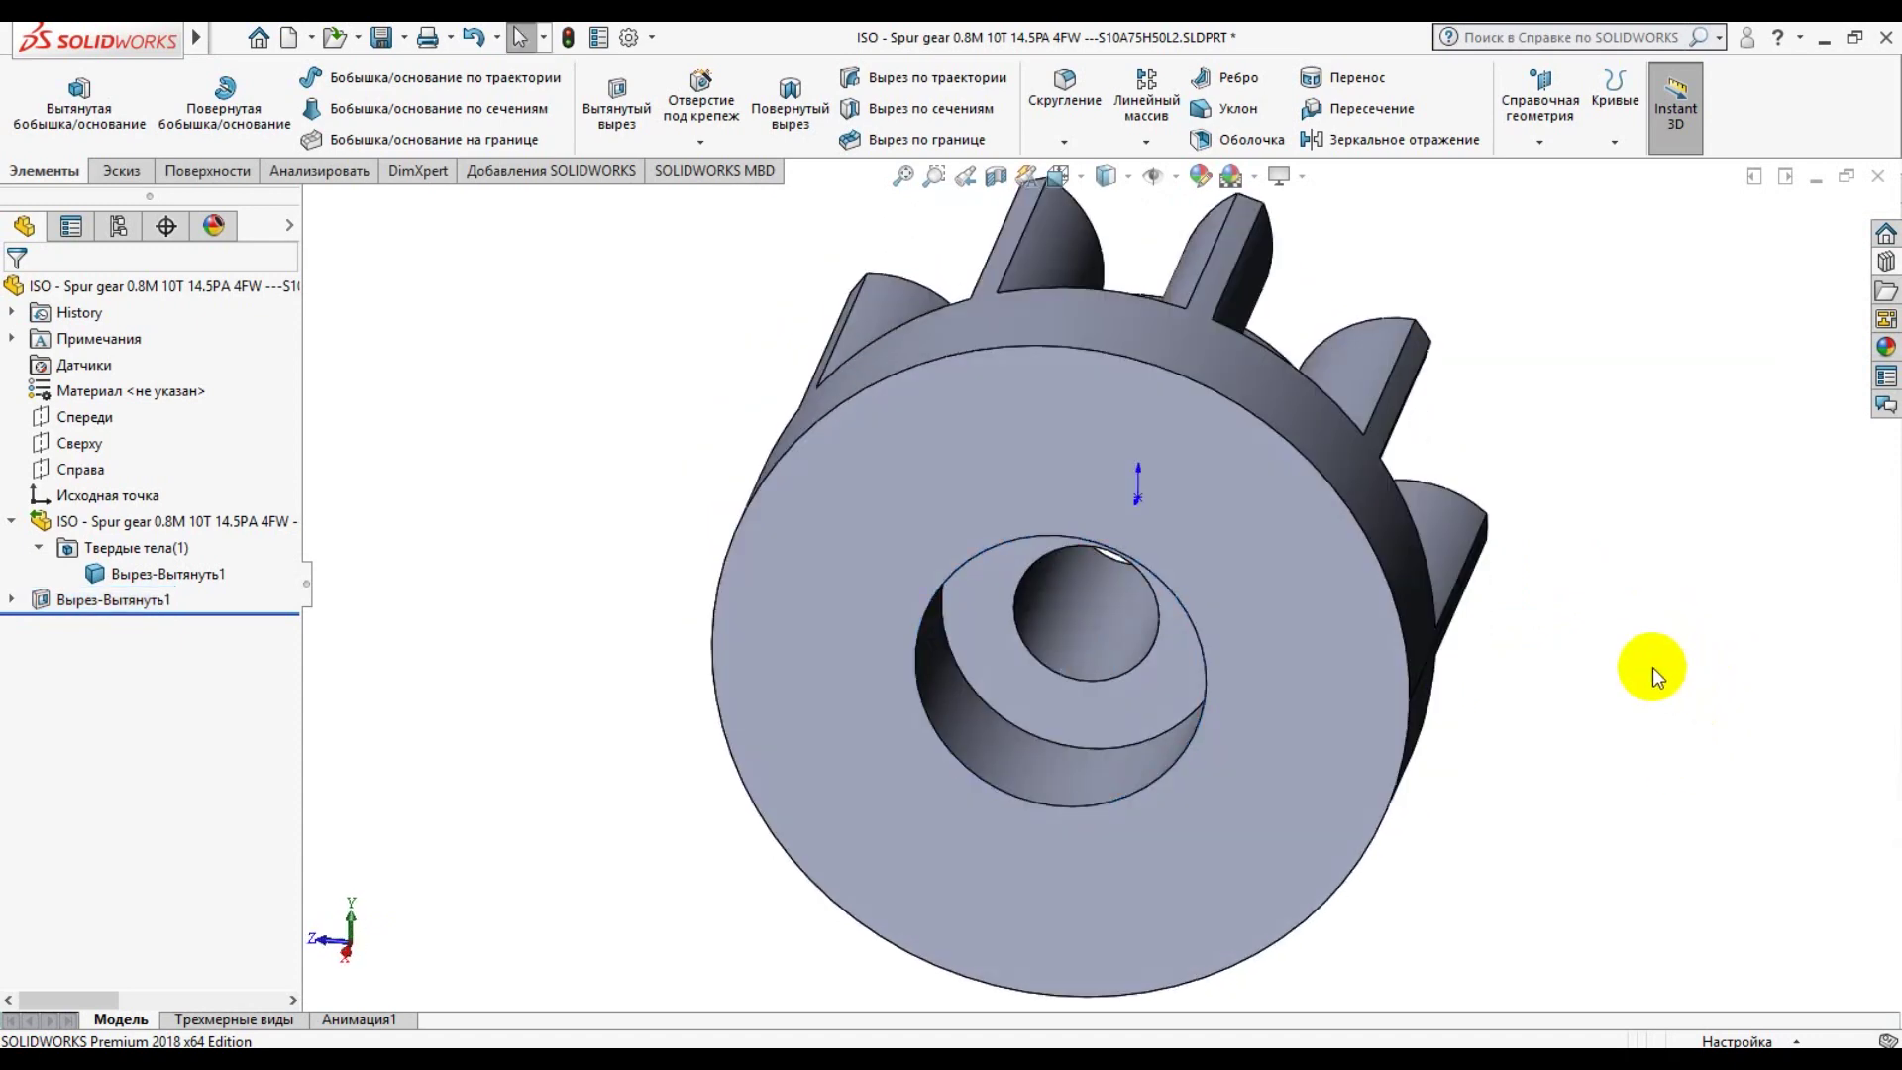
{"action": "mouse_move", "coordinate": [1623, 663]}
{"action": "middle_mouse_down"}
{"action": "mouse_move", "coordinate": [1537, 730]}
{"action": "mouse_move", "coordinate": [1115, 860]}
{"action": "middle_mouse_up"}
Sketch two concentric circles on the gear face, the outer one Ø40
{"action": "scroll", "coordinate": [1486, 756], "scroll_direction": "up", "scroll_amount": 5}
{"action": "left_click", "coordinate": [1149, 531]}
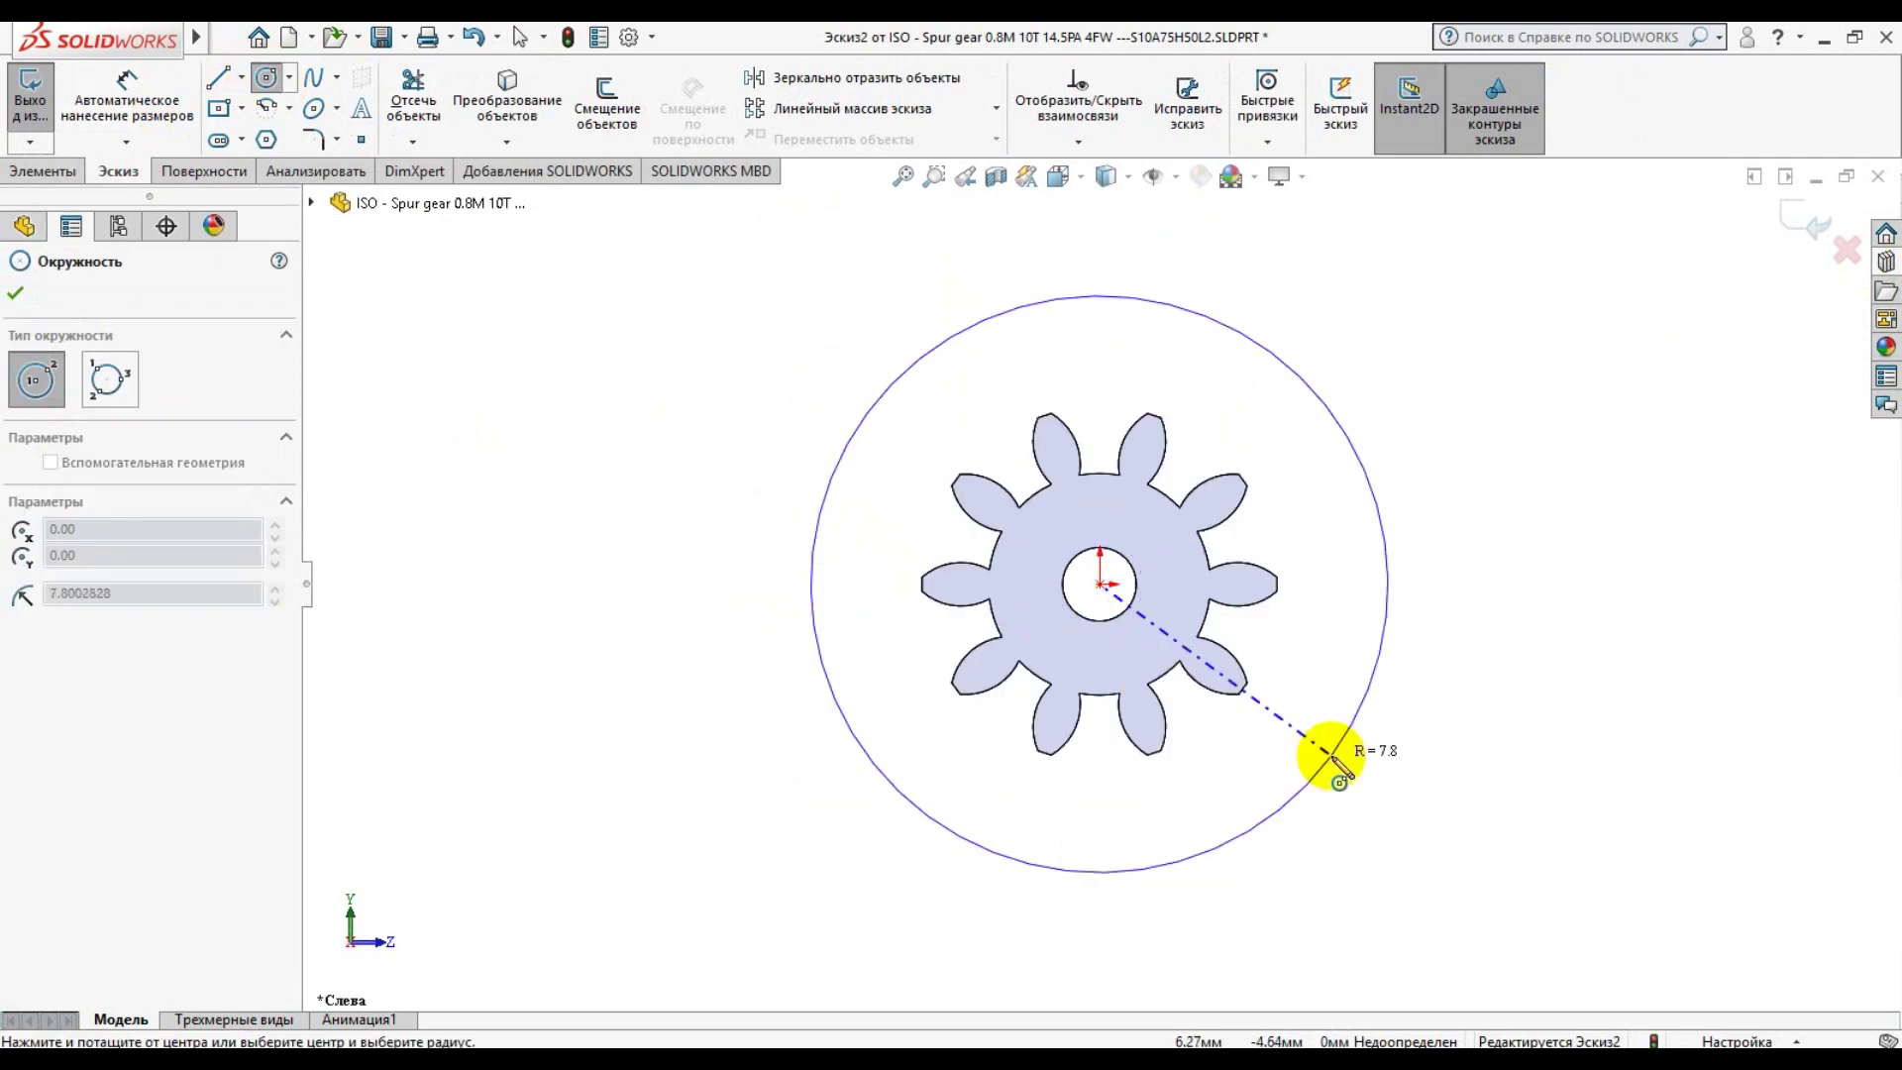
{"action": "left_click", "coordinate": [1100, 584]}
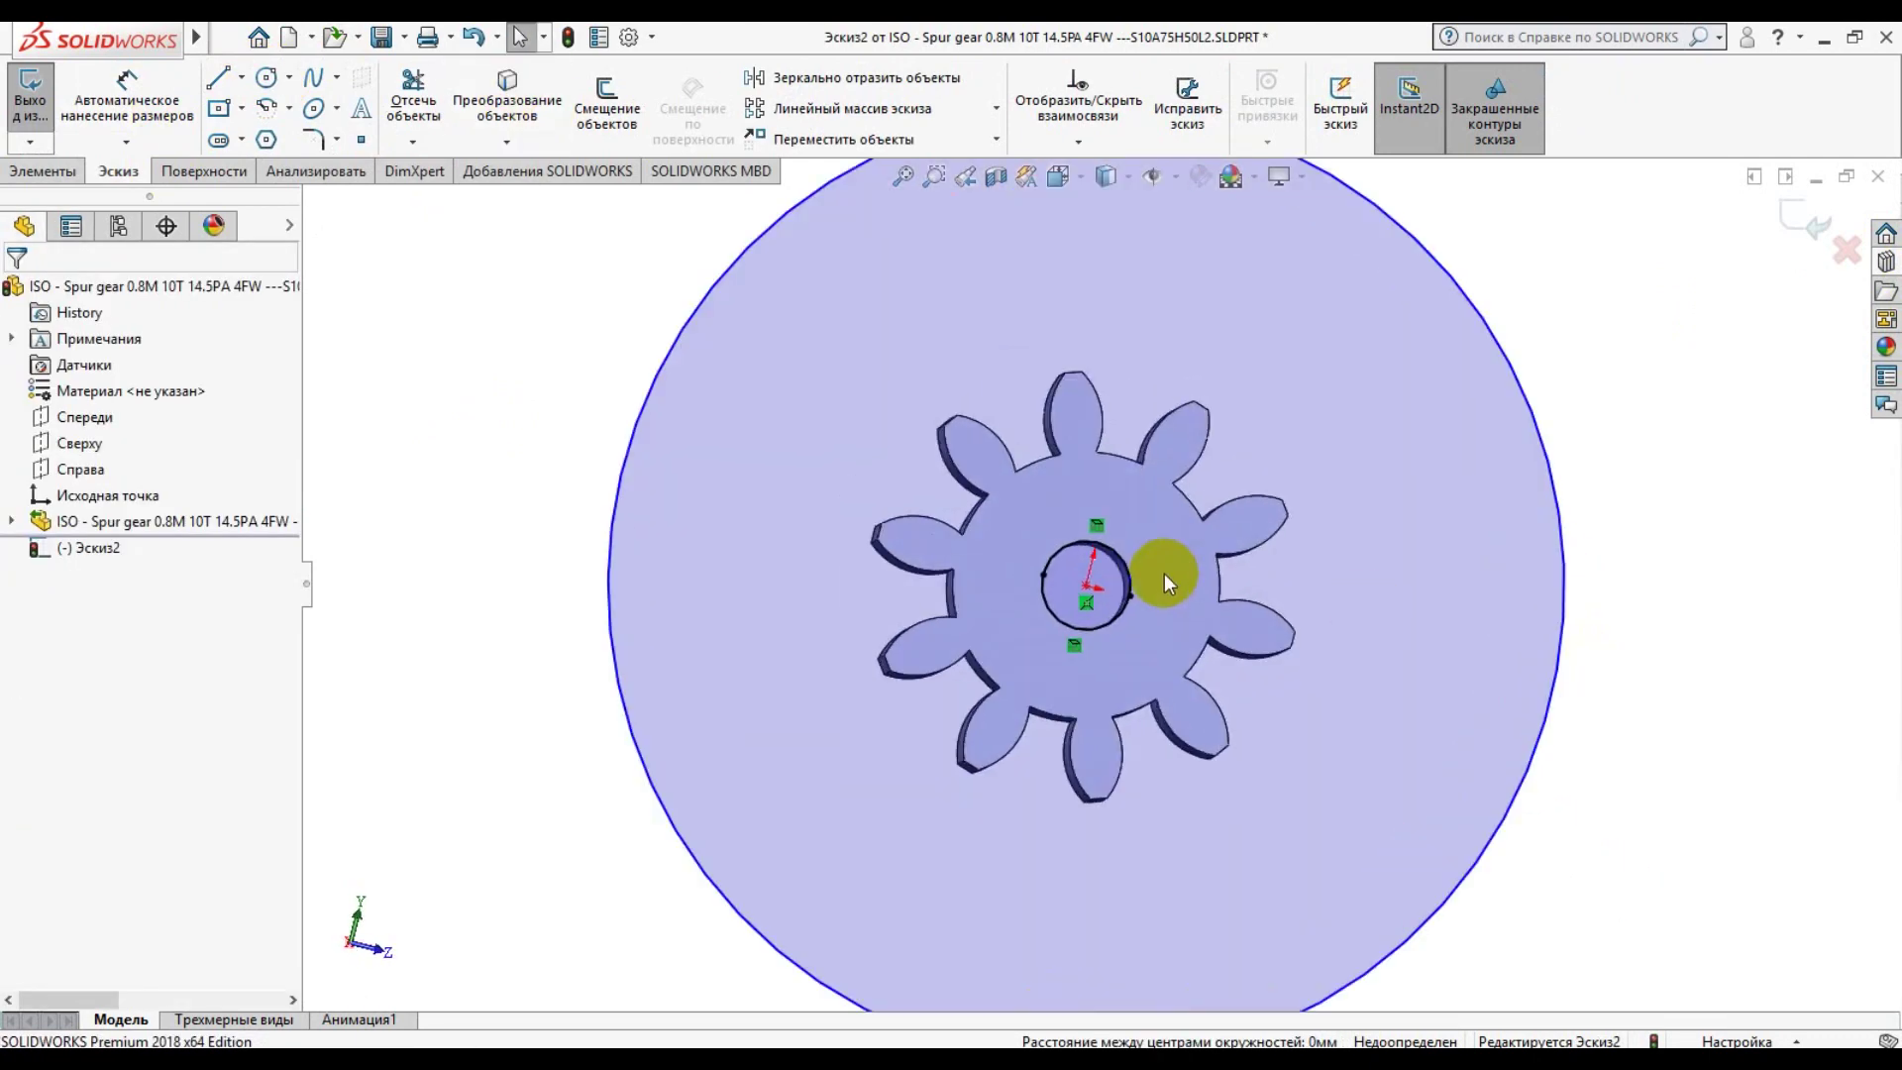
{"action": "key", "text": "c"}
{"action": "left_click", "coordinate": [1100, 585]}
{"action": "scroll", "coordinate": [1178, 599], "scroll_direction": "down", "scroll_amount": 2}
{"action": "left_click", "coordinate": [1189, 592]}
{"action": "left_click", "coordinate": [1010, 584]}
{"action": "left_click", "coordinate": [1466, 637]}
{"action": "left_click", "coordinate": [127, 99]}
{"action": "type", "text": "40"}
{"action": "key", "text": "Return"}
{"action": "left_click", "coordinate": [1181, 691]}
{"action": "left_click", "coordinate": [1407, 713]}
{"action": "key", "text": "Escape"}
Extrude the ring region between the circles as a boss merged with the gear
{"action": "left_click", "coordinate": [1188, 616]}
{"action": "double_click", "coordinate": [149, 519]}
{"action": "type", "text": "5"}
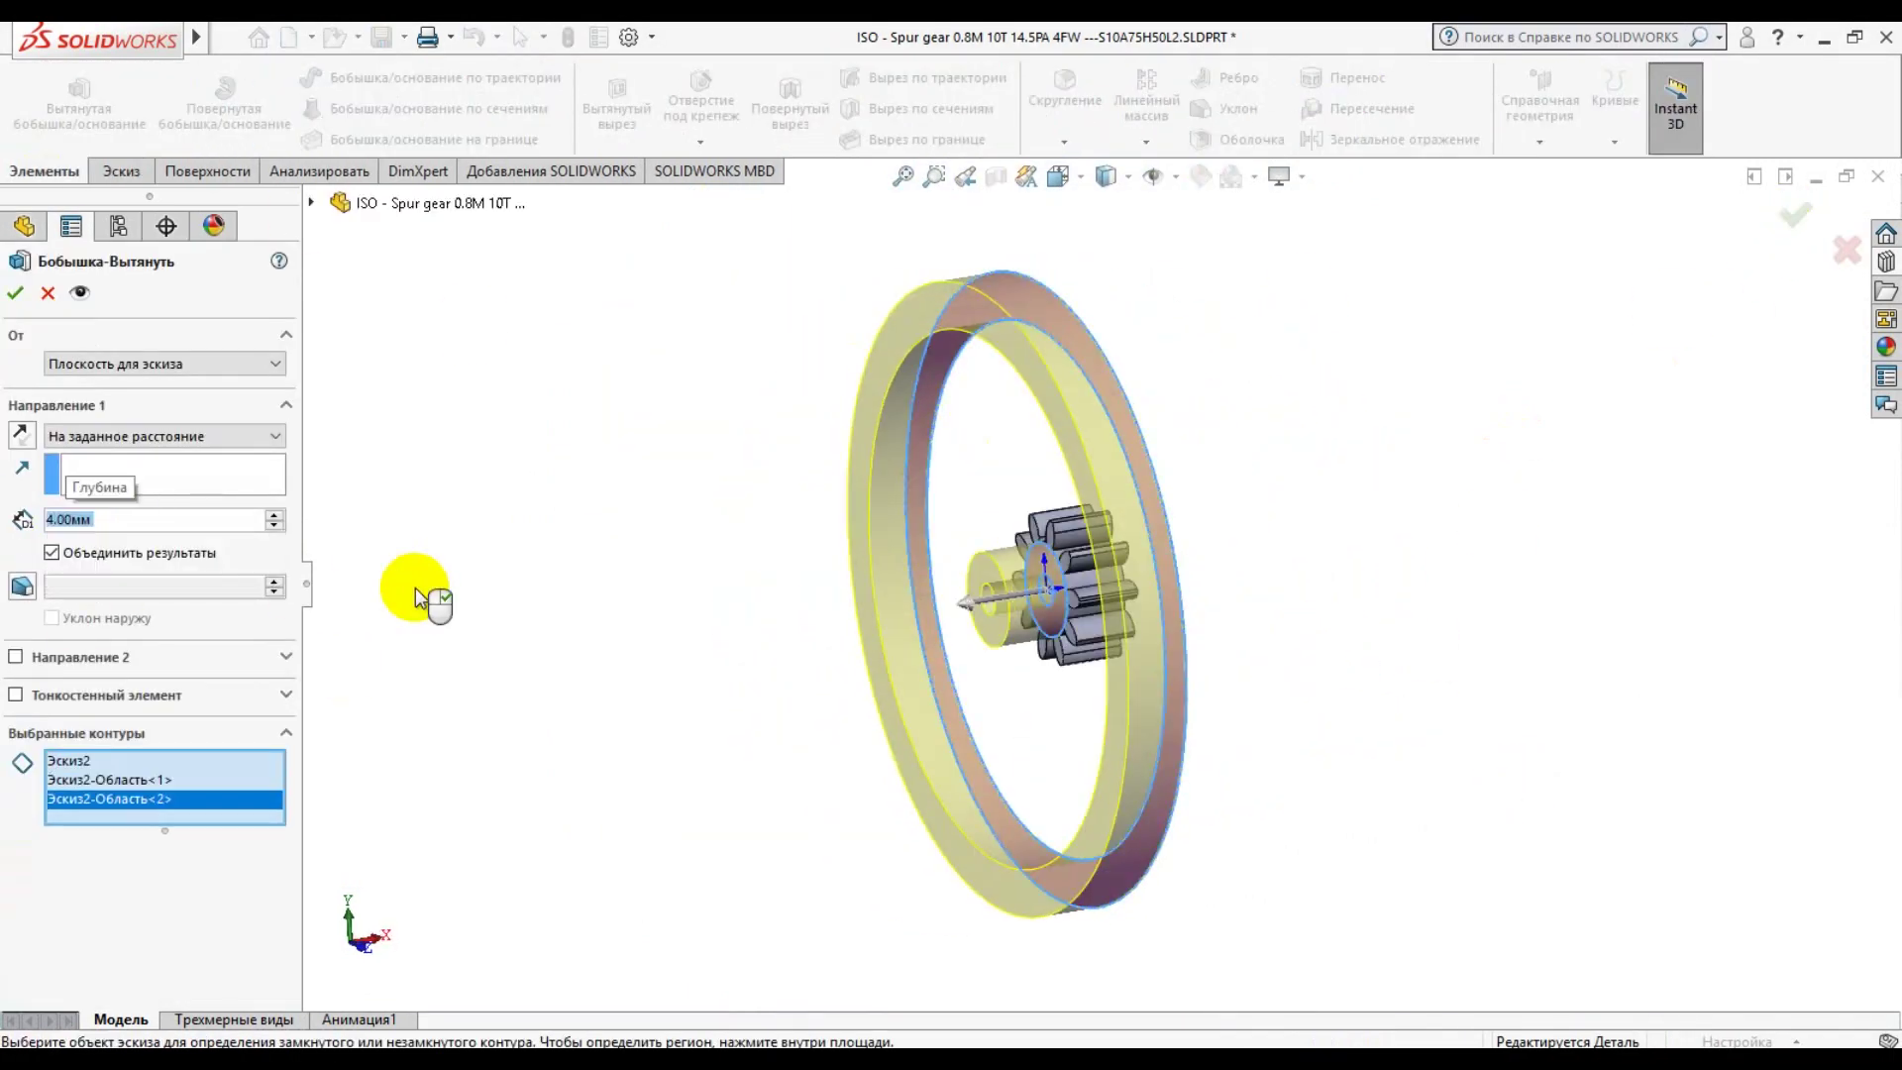
{"action": "key", "text": "Return"}
{"action": "mouse_move", "coordinate": [1146, 722]}
{"action": "middle_mouse_down"}
{"action": "mouse_move", "coordinate": [1244, 531]}
{"action": "mouse_move", "coordinate": [1298, 622]}
{"action": "middle_mouse_up"}
{"action": "left_click", "coordinate": [1298, 622]}
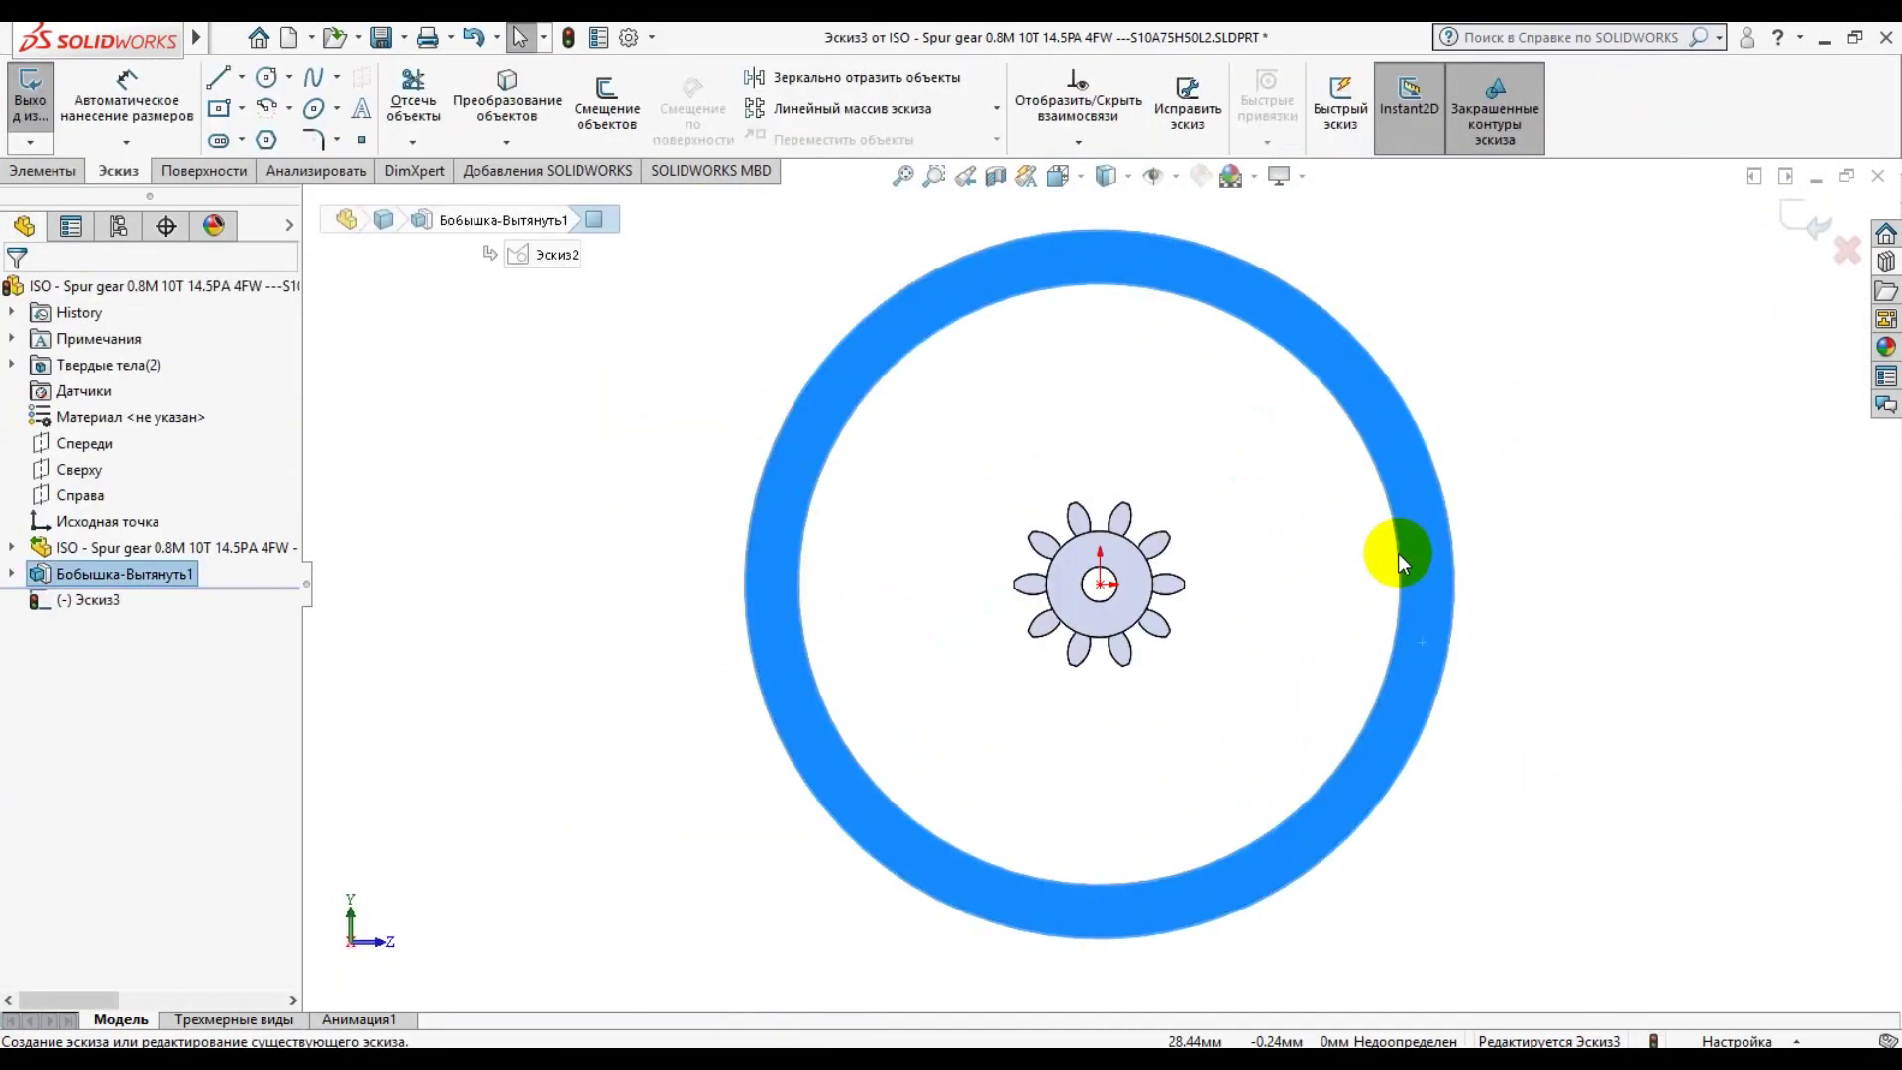
Draw a curved spline spoke edge from the outer rim to a gear tooth
{"action": "left_click", "coordinate": [314, 77]}
{"action": "left_click", "coordinate": [652, 785]}
{"action": "left_click", "coordinate": [745, 604]}
{"action": "left_click", "coordinate": [914, 643]}
{"action": "double_click", "coordinate": [946, 563]}
{"action": "left_click_drag", "start_coordinate": [745, 604], "coordinate": [709, 585]}
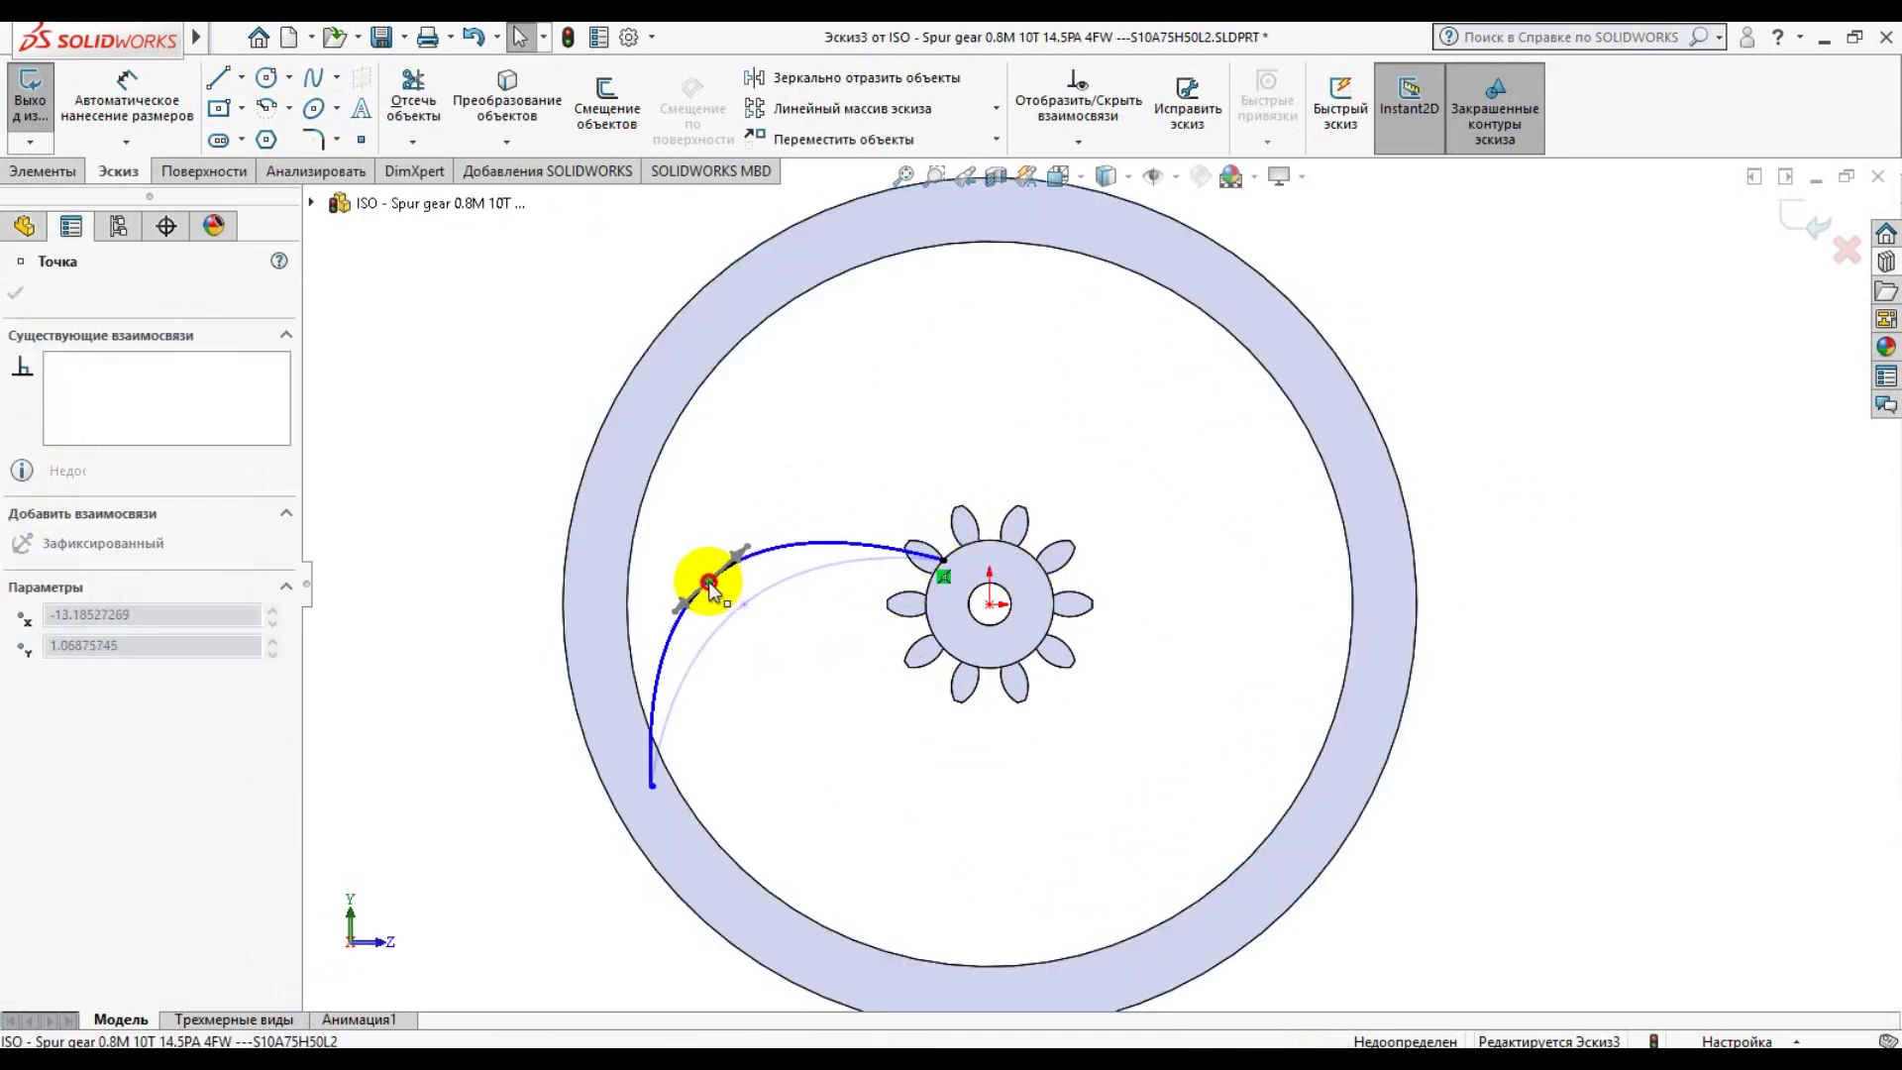
Offset the spoke curve to give the spoke its width
{"action": "left_click", "coordinate": [683, 595]}
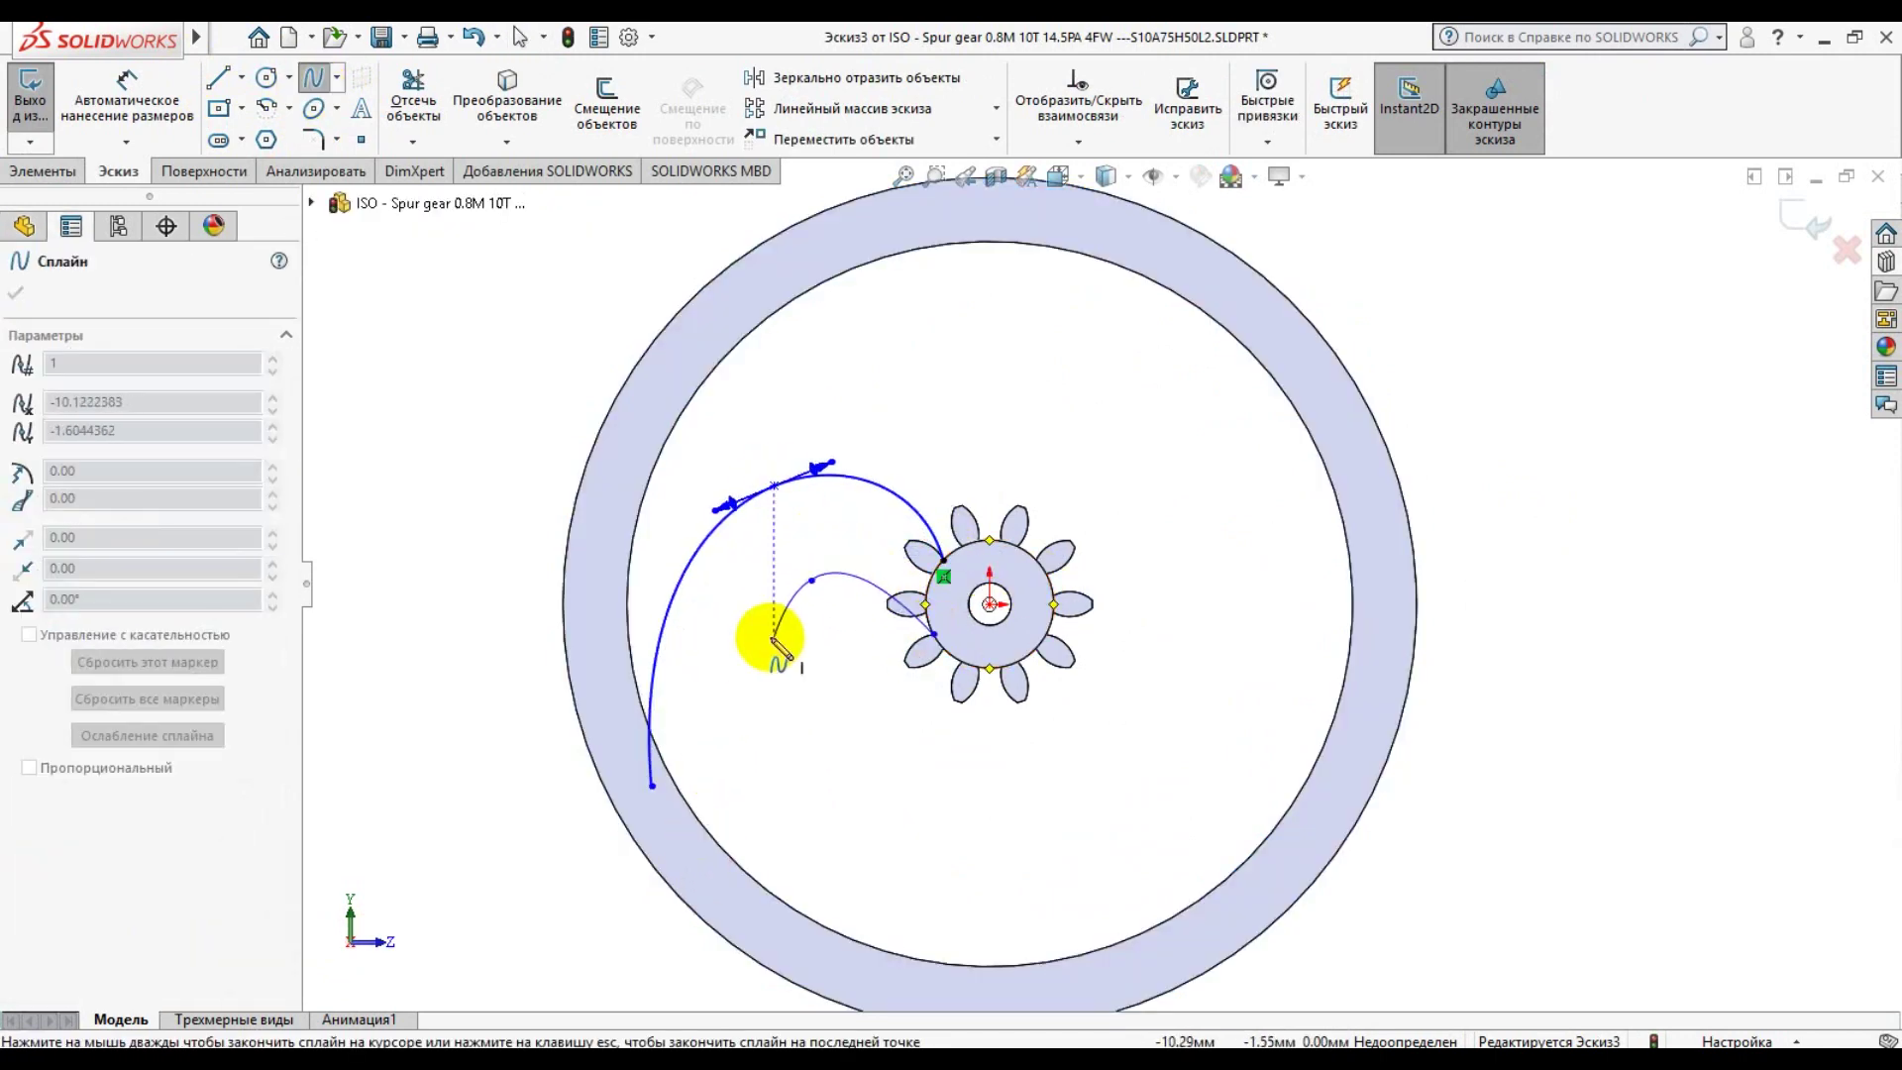
{"action": "left_click", "coordinate": [606, 94]}
{"action": "key", "text": "Return"}
{"action": "left_click", "coordinate": [906, 678]}
Close the spoke outline with a second spline from the offset curve's end to the gear root
{"action": "left_click", "coordinate": [314, 77]}
{"action": "scroll", "coordinate": [753, 693], "scroll_direction": "down", "scroll_amount": 3}
{"action": "left_click", "coordinate": [747, 679]}
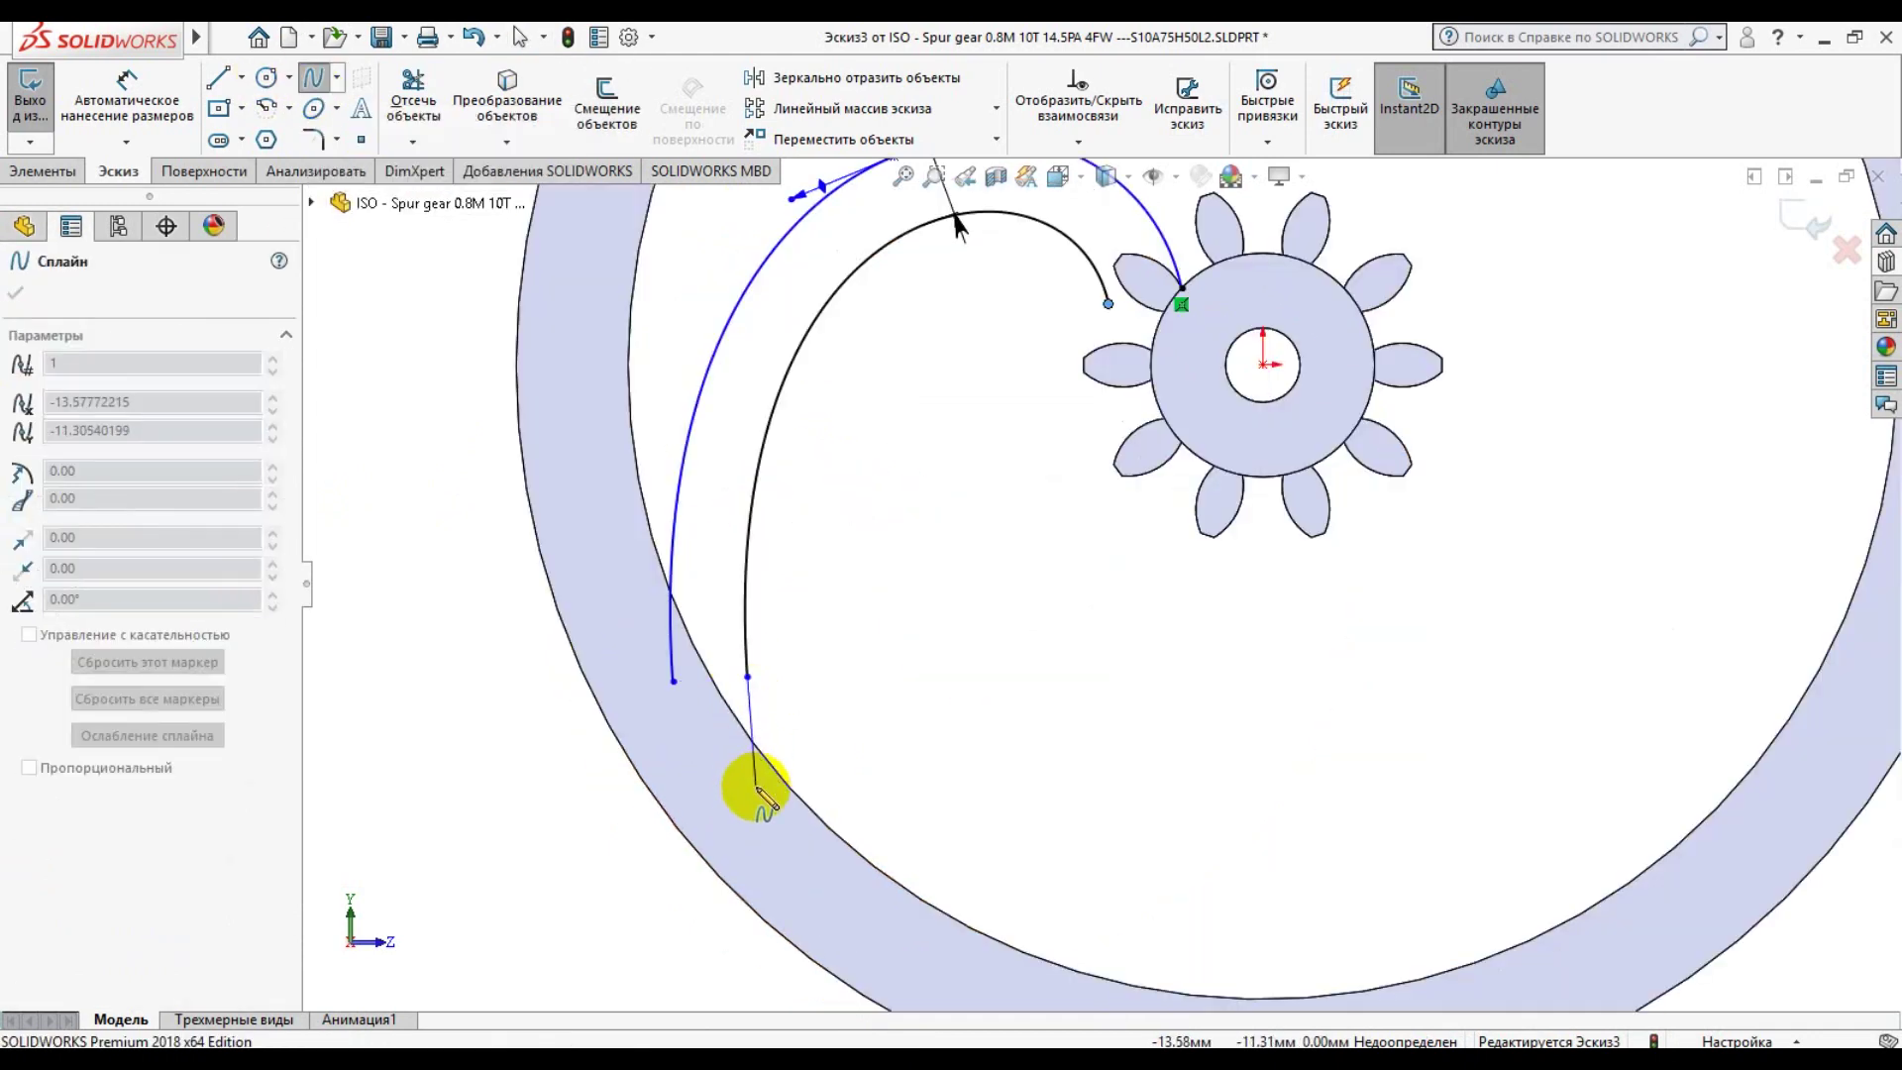
{"action": "scroll", "coordinate": [991, 495], "scroll_direction": "down", "scroll_amount": 3}
{"action": "left_click", "coordinate": [1010, 528]}
{"action": "double_click", "coordinate": [1108, 655]}
{"action": "left_click_drag", "start_coordinate": [1010, 528], "coordinate": [1042, 542]}
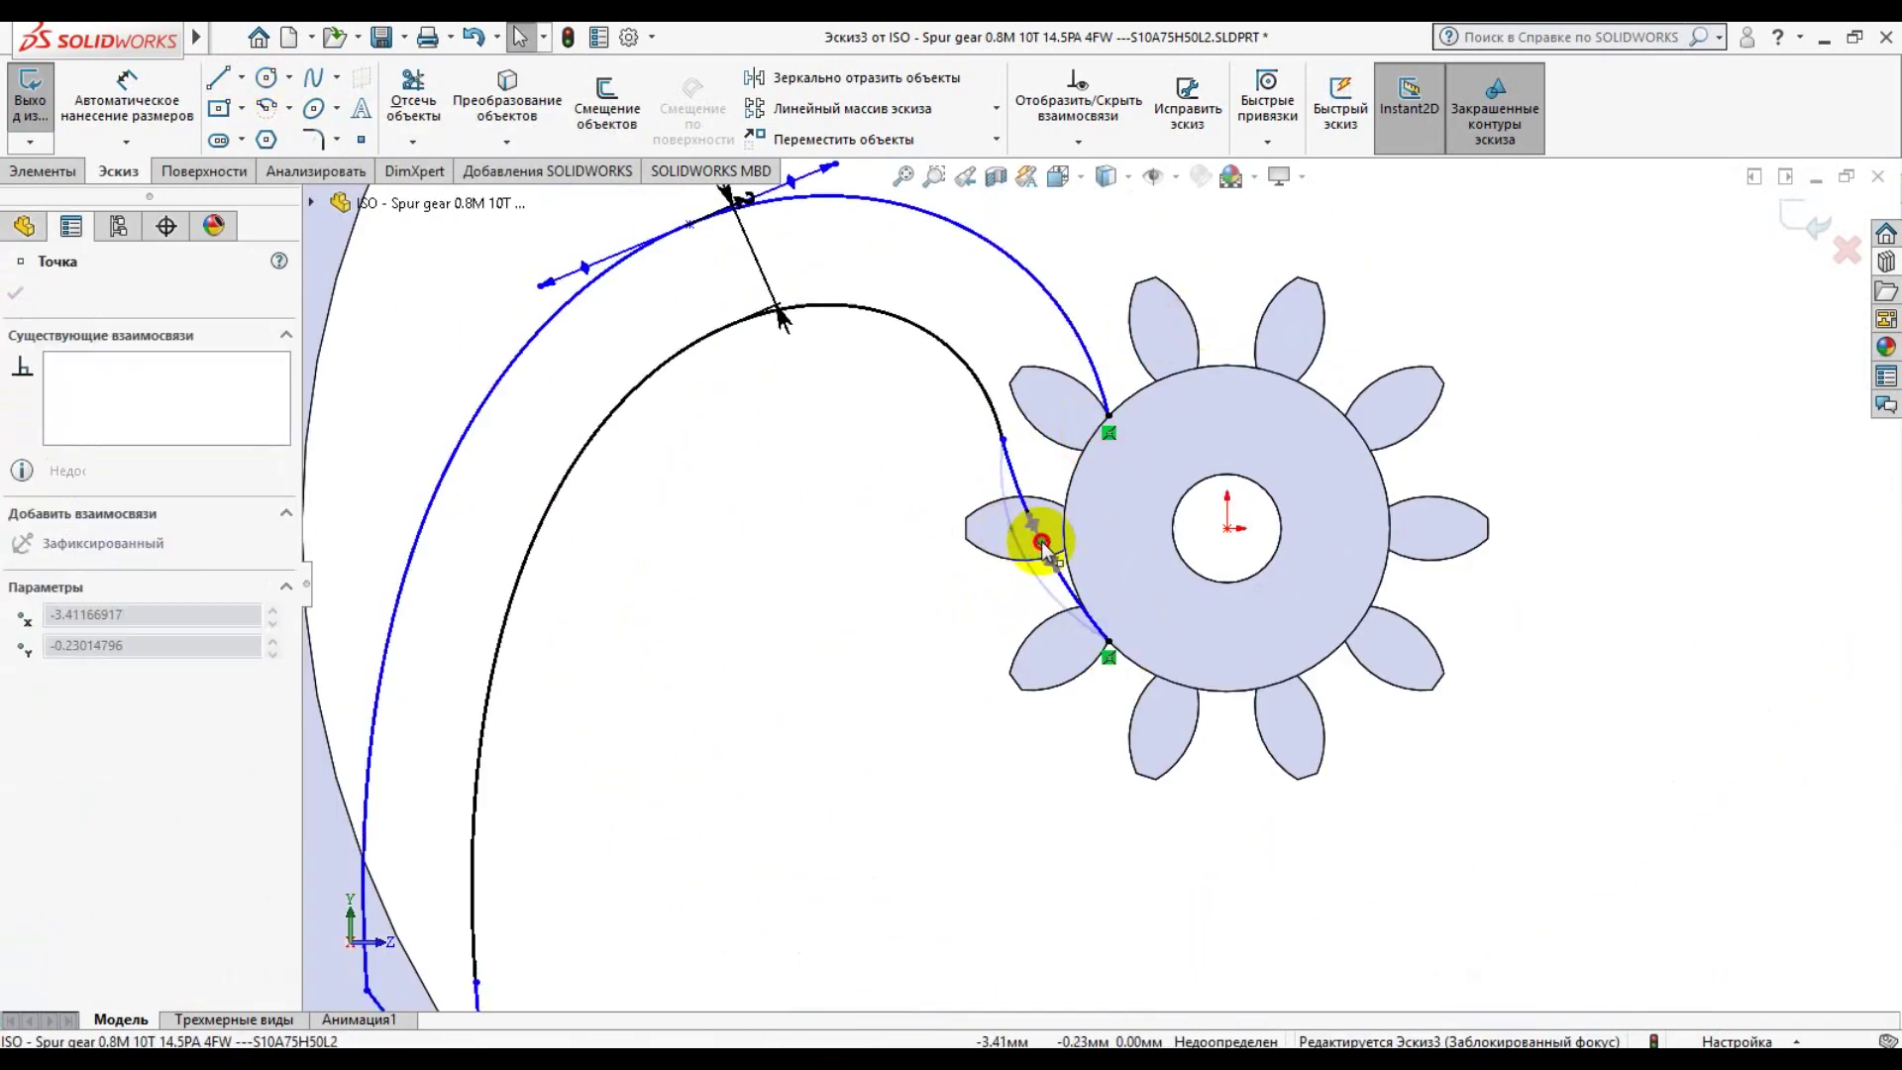
{"action": "scroll", "coordinate": [1040, 555], "scroll_direction": "down", "scroll_amount": 2}
{"action": "key", "text": "Escape"}
{"action": "scroll", "coordinate": [1109, 584], "scroll_direction": "up", "scroll_amount": 2}
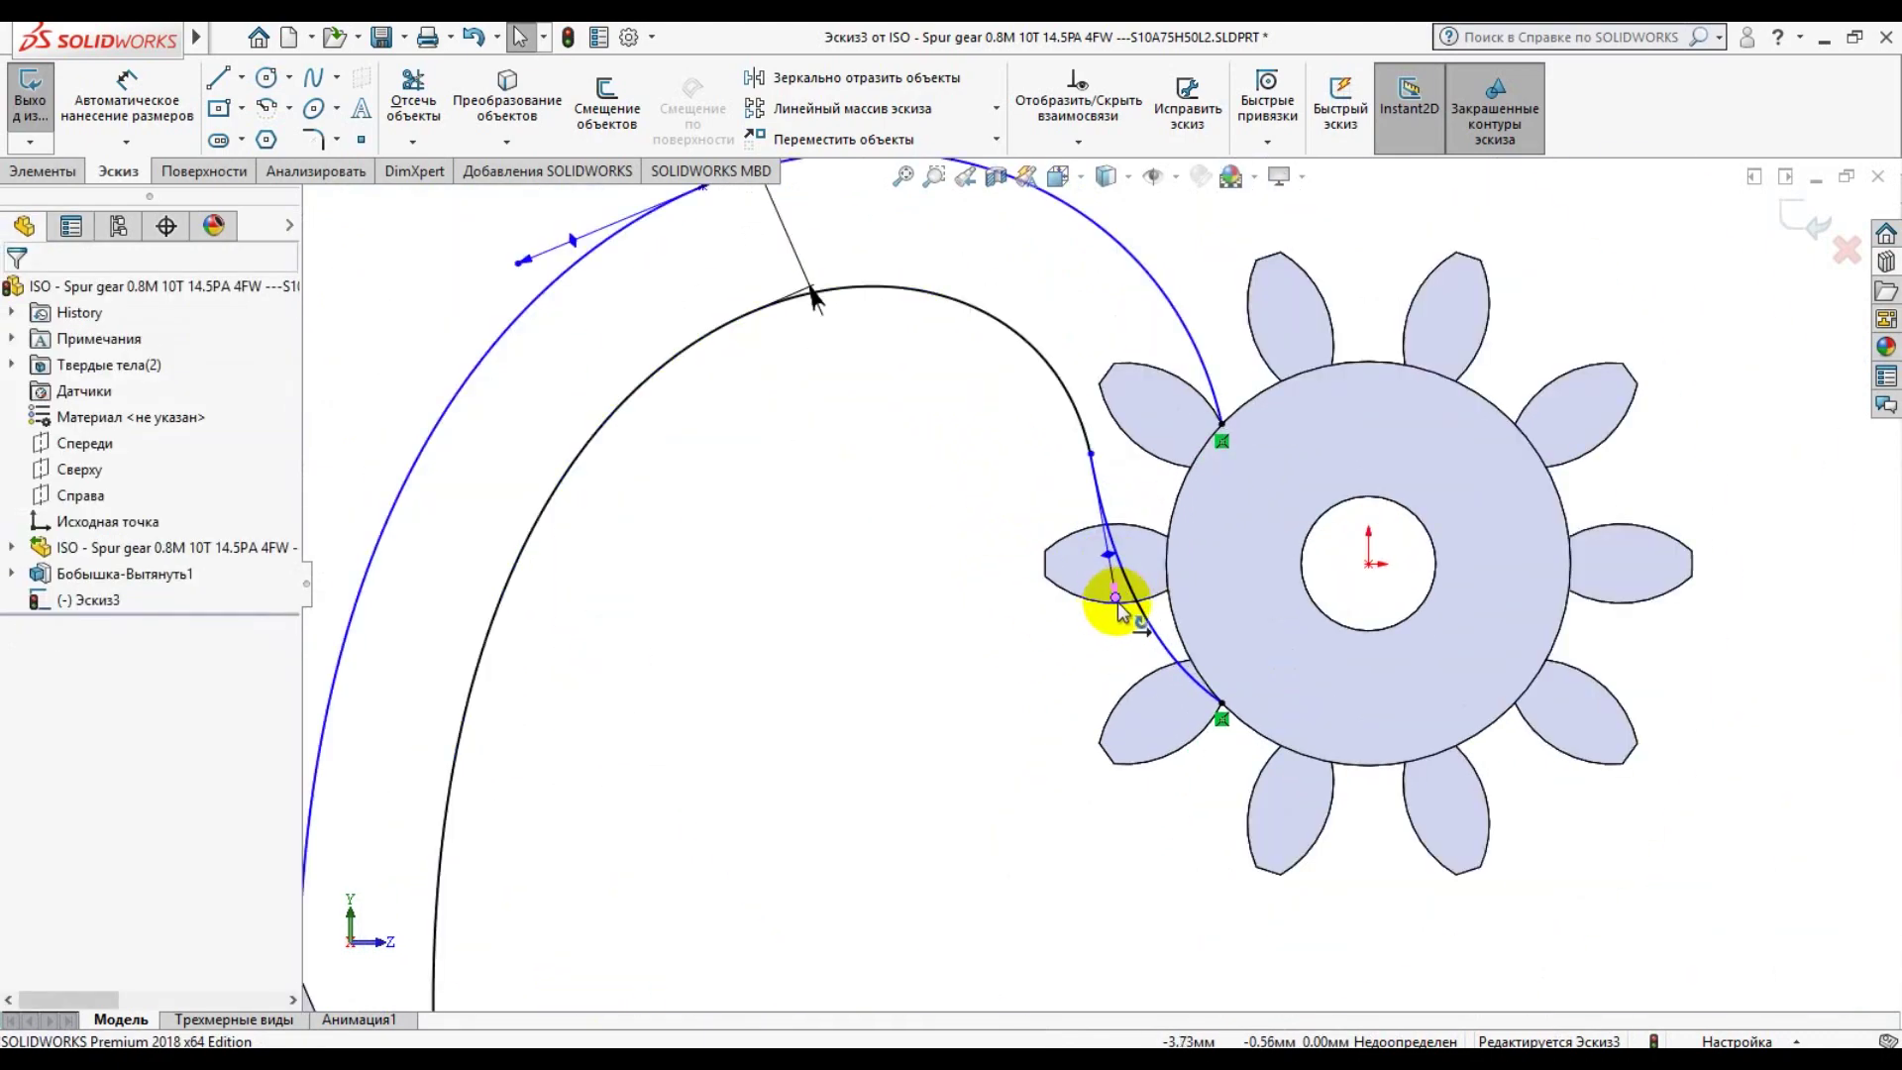
{"action": "scroll", "coordinate": [1119, 604], "scroll_direction": "down", "scroll_amount": 1}
{"action": "left_click", "coordinate": [1111, 622]}
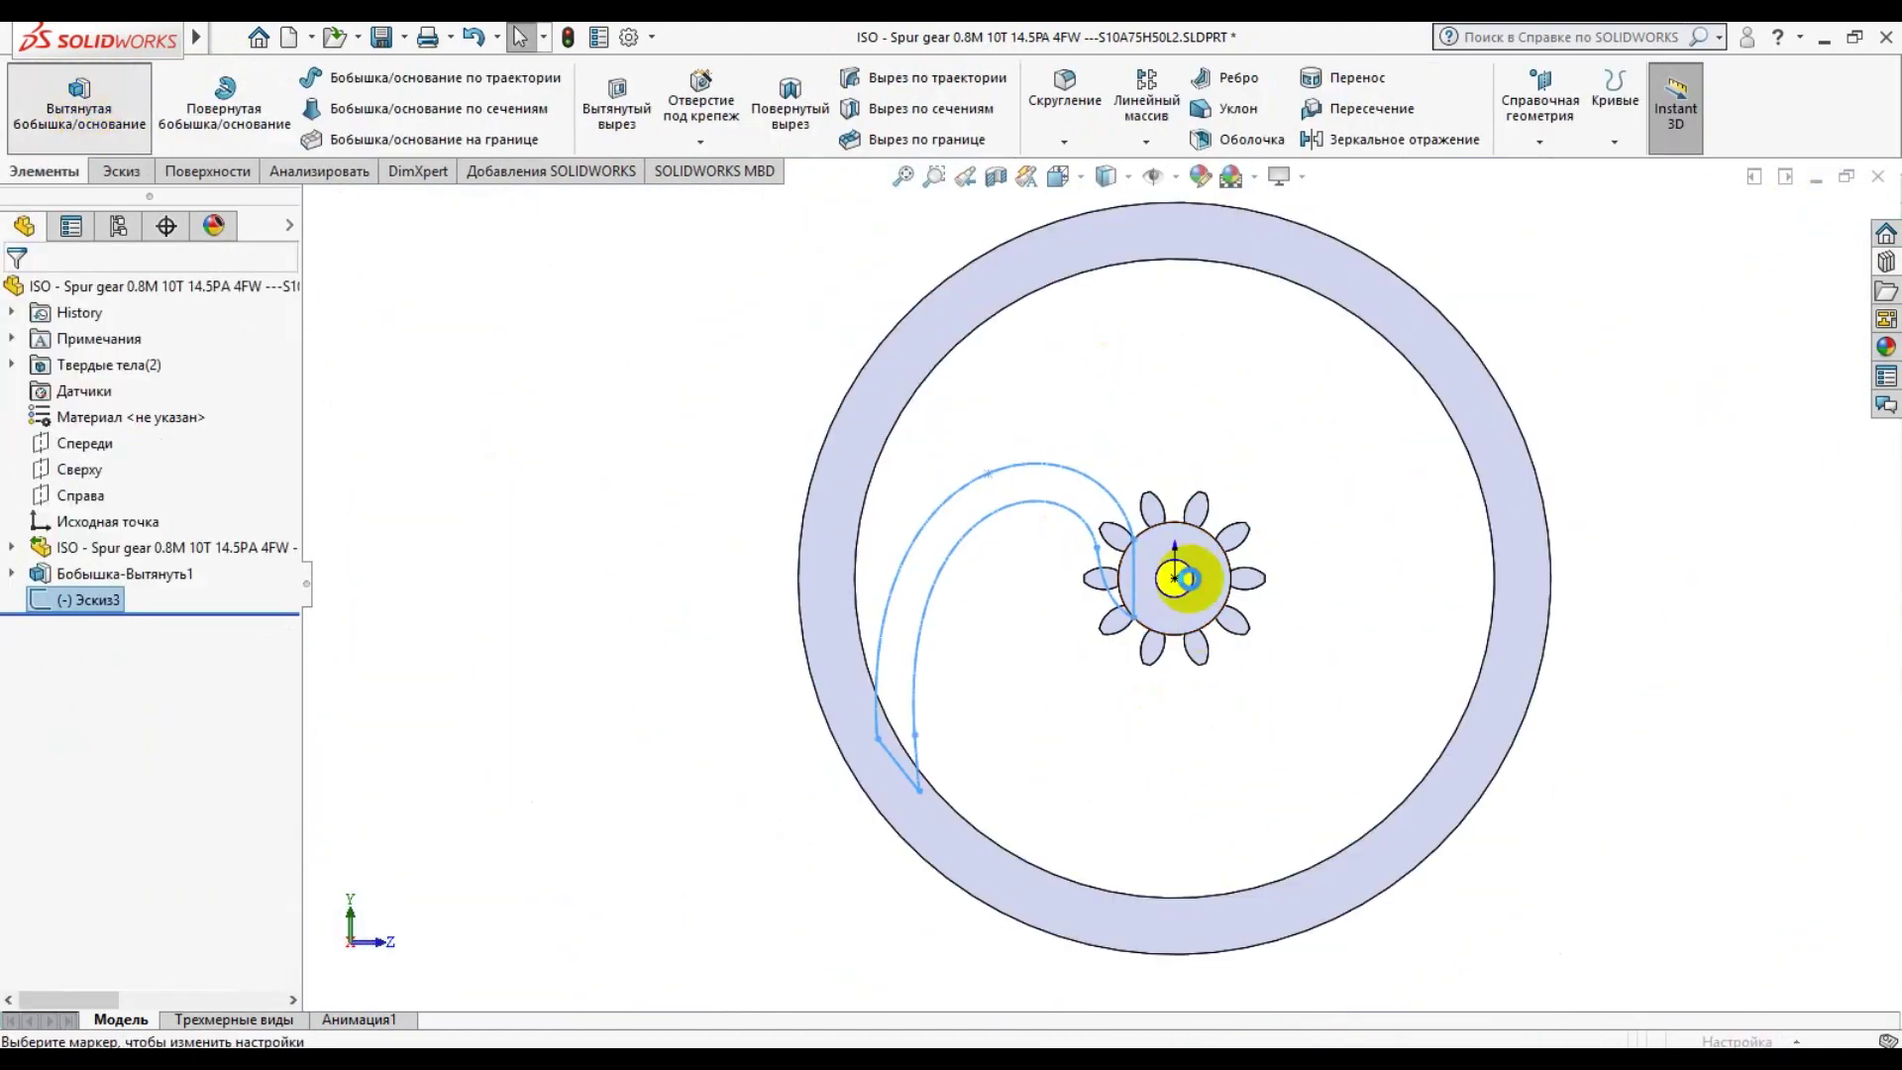
Add an axis through the gear centre and circular-pattern the spoke into 3 instances
{"action": "left_click", "coordinate": [1539, 141]}
{"action": "left_click", "coordinate": [1549, 199]}
{"action": "left_click", "coordinate": [1146, 142]}
{"action": "type", "text": "3"}
{"action": "left_click", "coordinate": [1798, 218]}
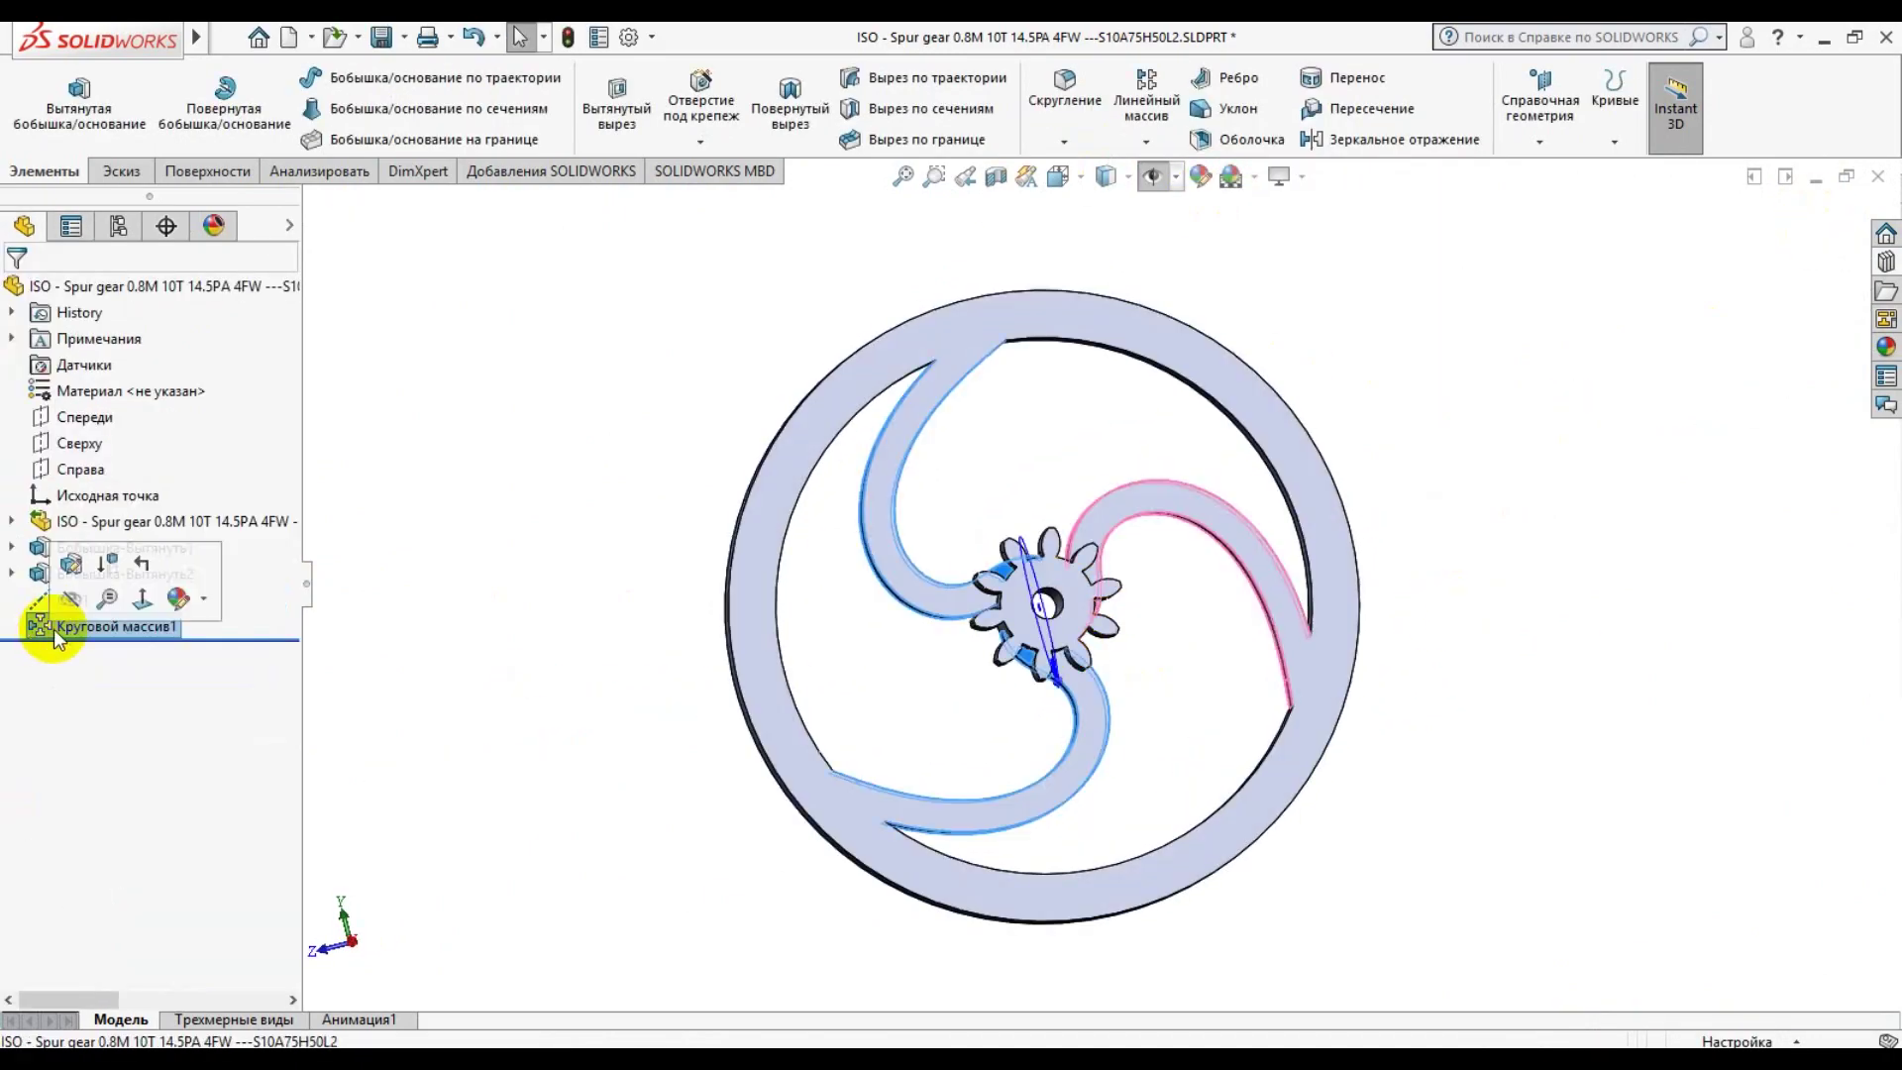
Edit the spoke extrusion to start at an Offset, then select the wheel's centre face
{"action": "left_click", "coordinate": [124, 573]}
{"action": "left_click", "coordinate": [130, 504]}
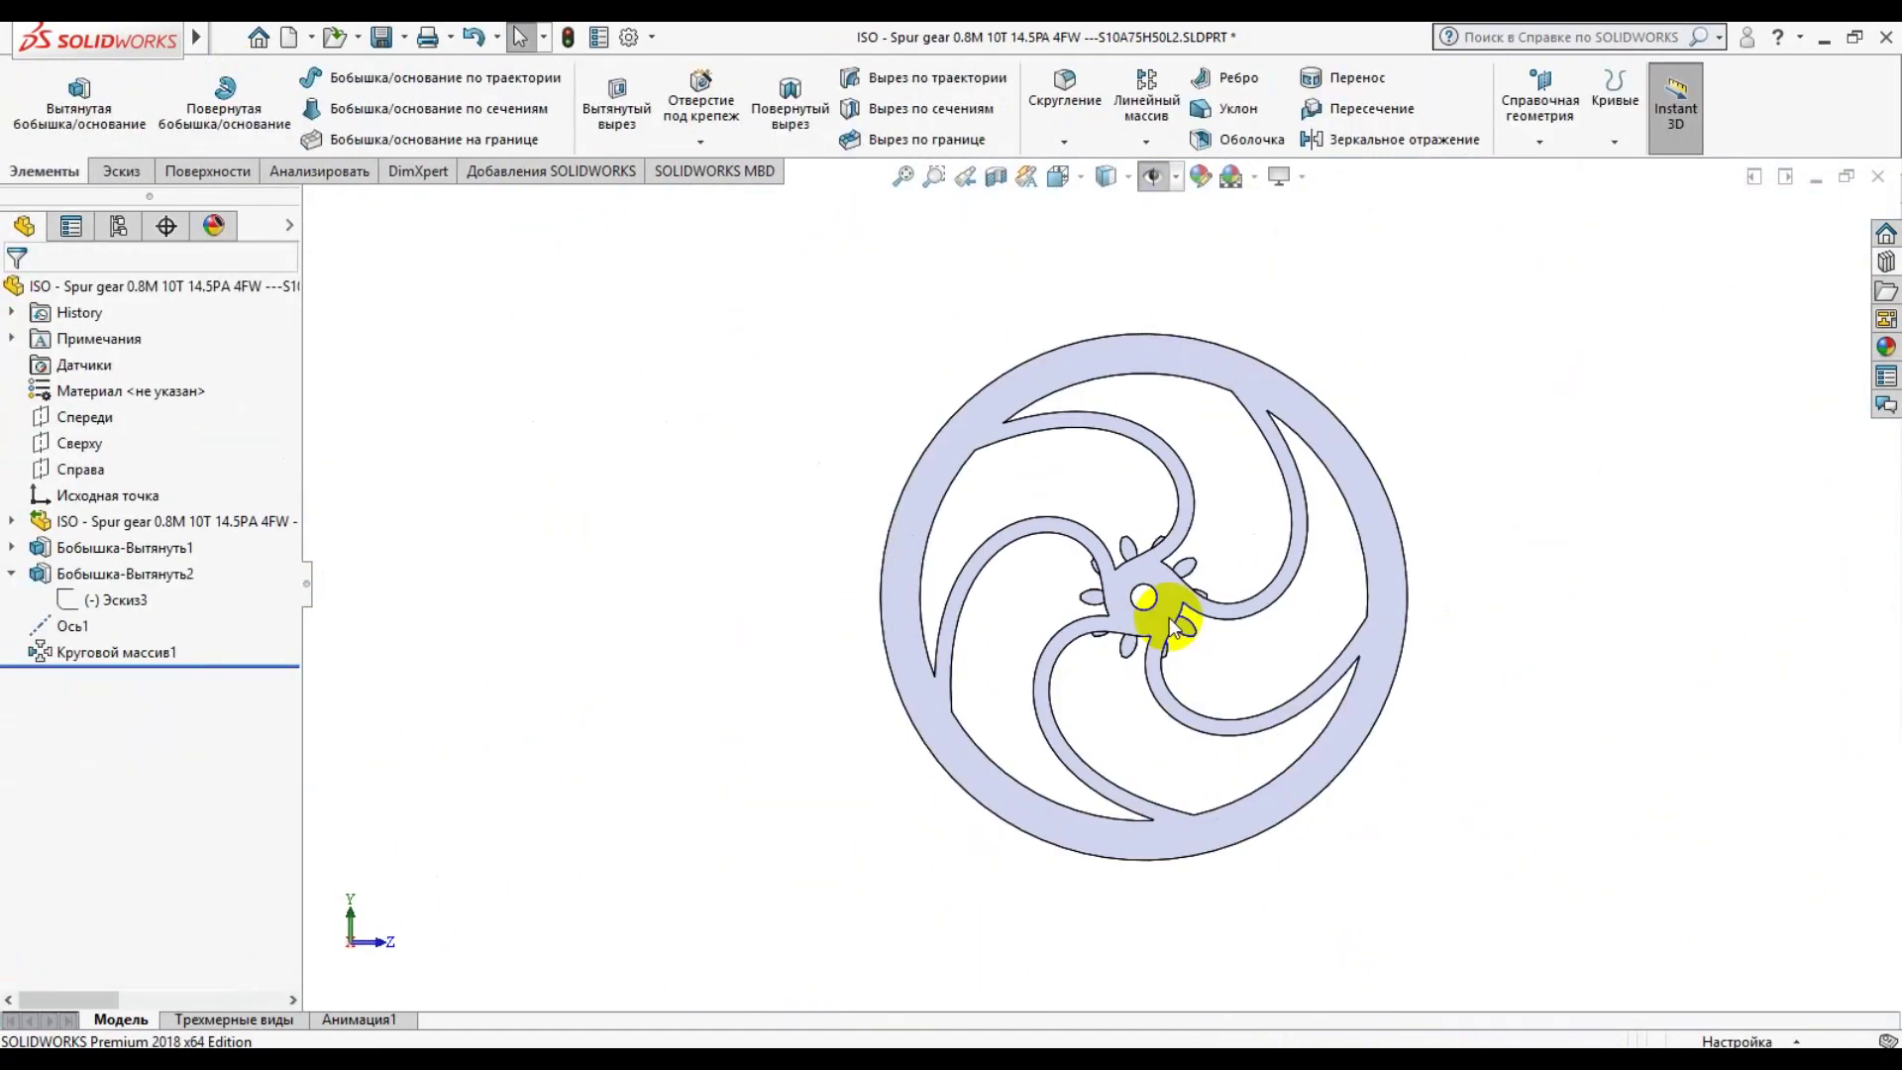
{"action": "middle_click_drag", "start_coordinate": [1167, 607], "coordinate": [966, 433]}
{"action": "left_click", "coordinate": [163, 366]}
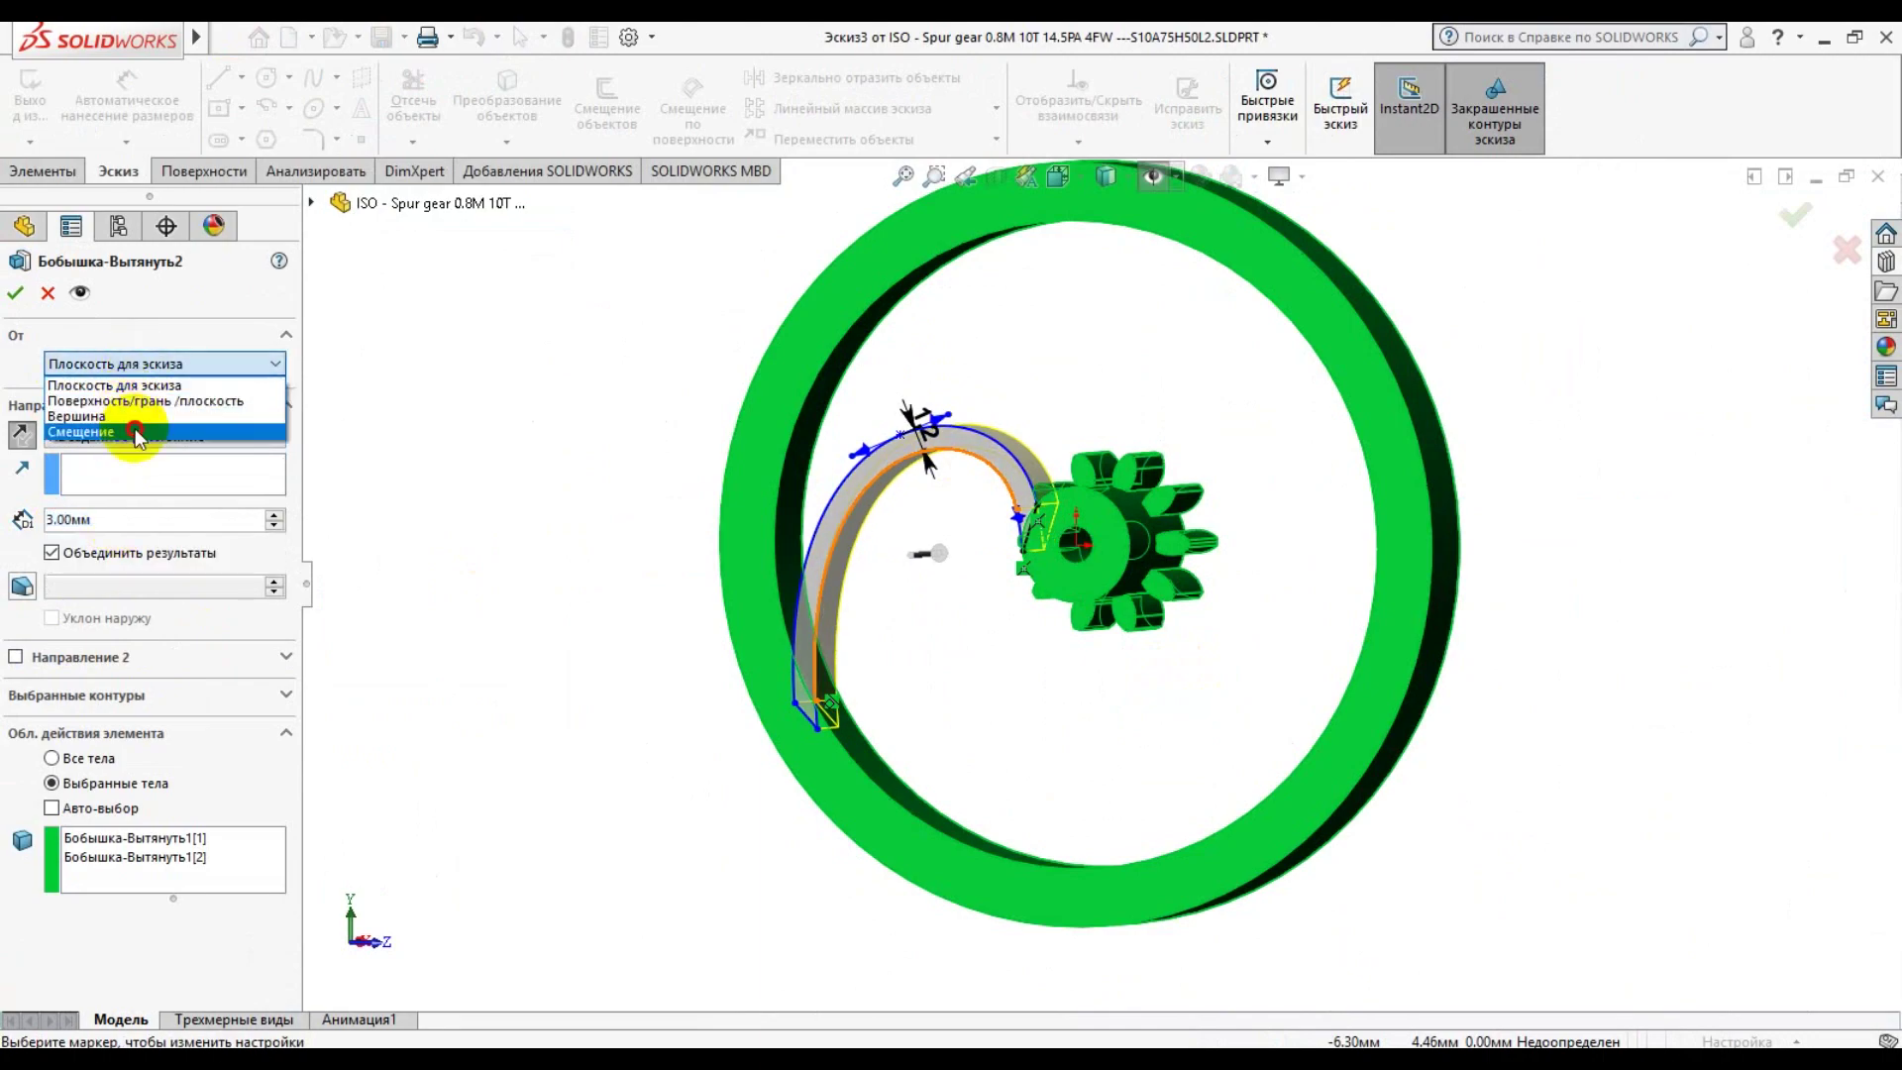
{"action": "left_click", "coordinate": [127, 416]}
{"action": "left_click", "coordinate": [1796, 215]}
{"action": "mouse_move", "coordinate": [1558, 479]}
{"action": "middle_mouse_down"}
{"action": "mouse_move", "coordinate": [1219, 488]}
{"action": "mouse_move", "coordinate": [1103, 878]}
{"action": "mouse_move", "coordinate": [1243, 743]}
{"action": "middle_mouse_up"}
{"action": "scroll", "coordinate": [1243, 743], "scroll_direction": "down", "scroll_amount": 3}
{"action": "left_click", "coordinate": [1243, 743]}
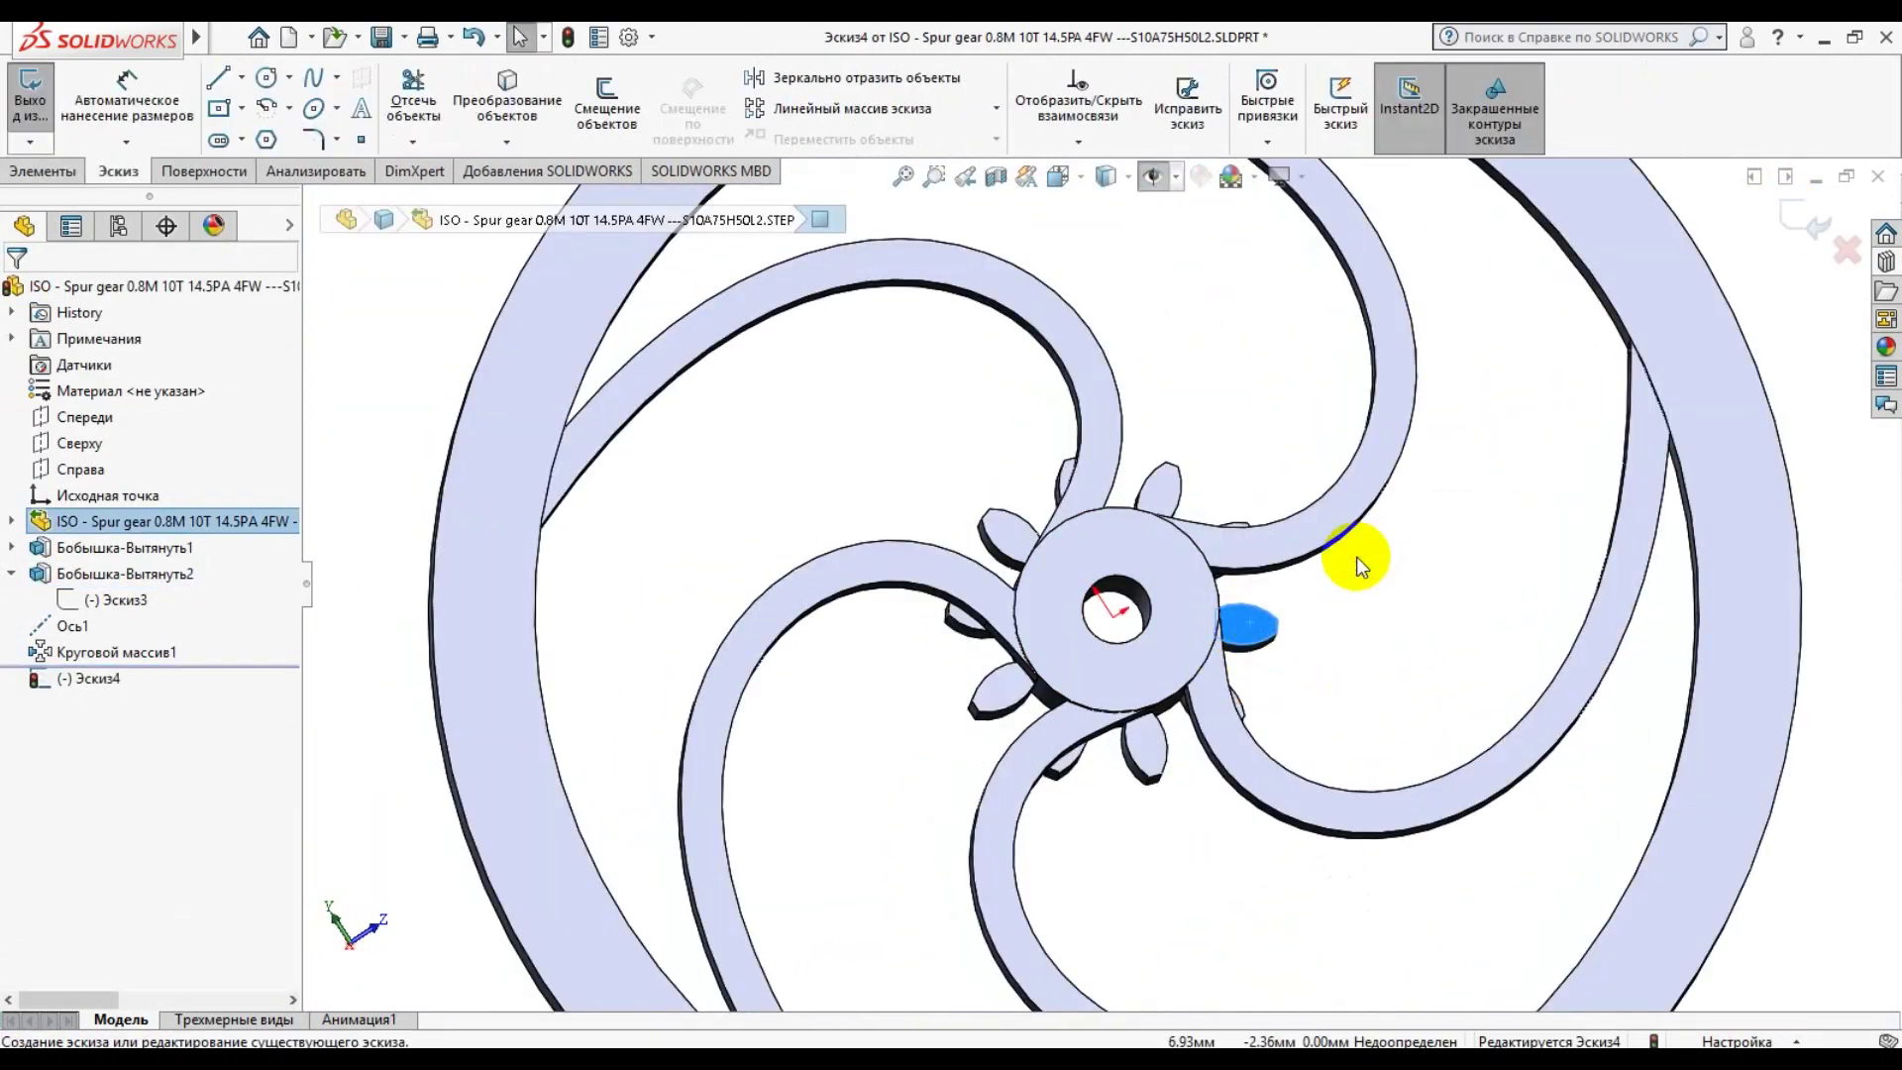
Sketch a centre circle on the face and extrude it into a round hub
{"action": "left_click", "coordinate": [1040, 615]}
{"action": "left_click", "coordinate": [1202, 552]}
{"action": "middle_click_drag", "start_coordinate": [1201, 552], "coordinate": [1750, 503]}
{"action": "left_click", "coordinate": [79, 99]}
{"action": "left_click", "coordinate": [85, 298]}
{"action": "mouse_move", "coordinate": [1456, 551]}
{"action": "middle_mouse_down"}
{"action": "mouse_move", "coordinate": [1541, 373]}
{"action": "mouse_move", "coordinate": [759, 842]}
{"action": "middle_mouse_up"}
Chamfer the hub edges by 1 mm
{"action": "key", "text": "c"}
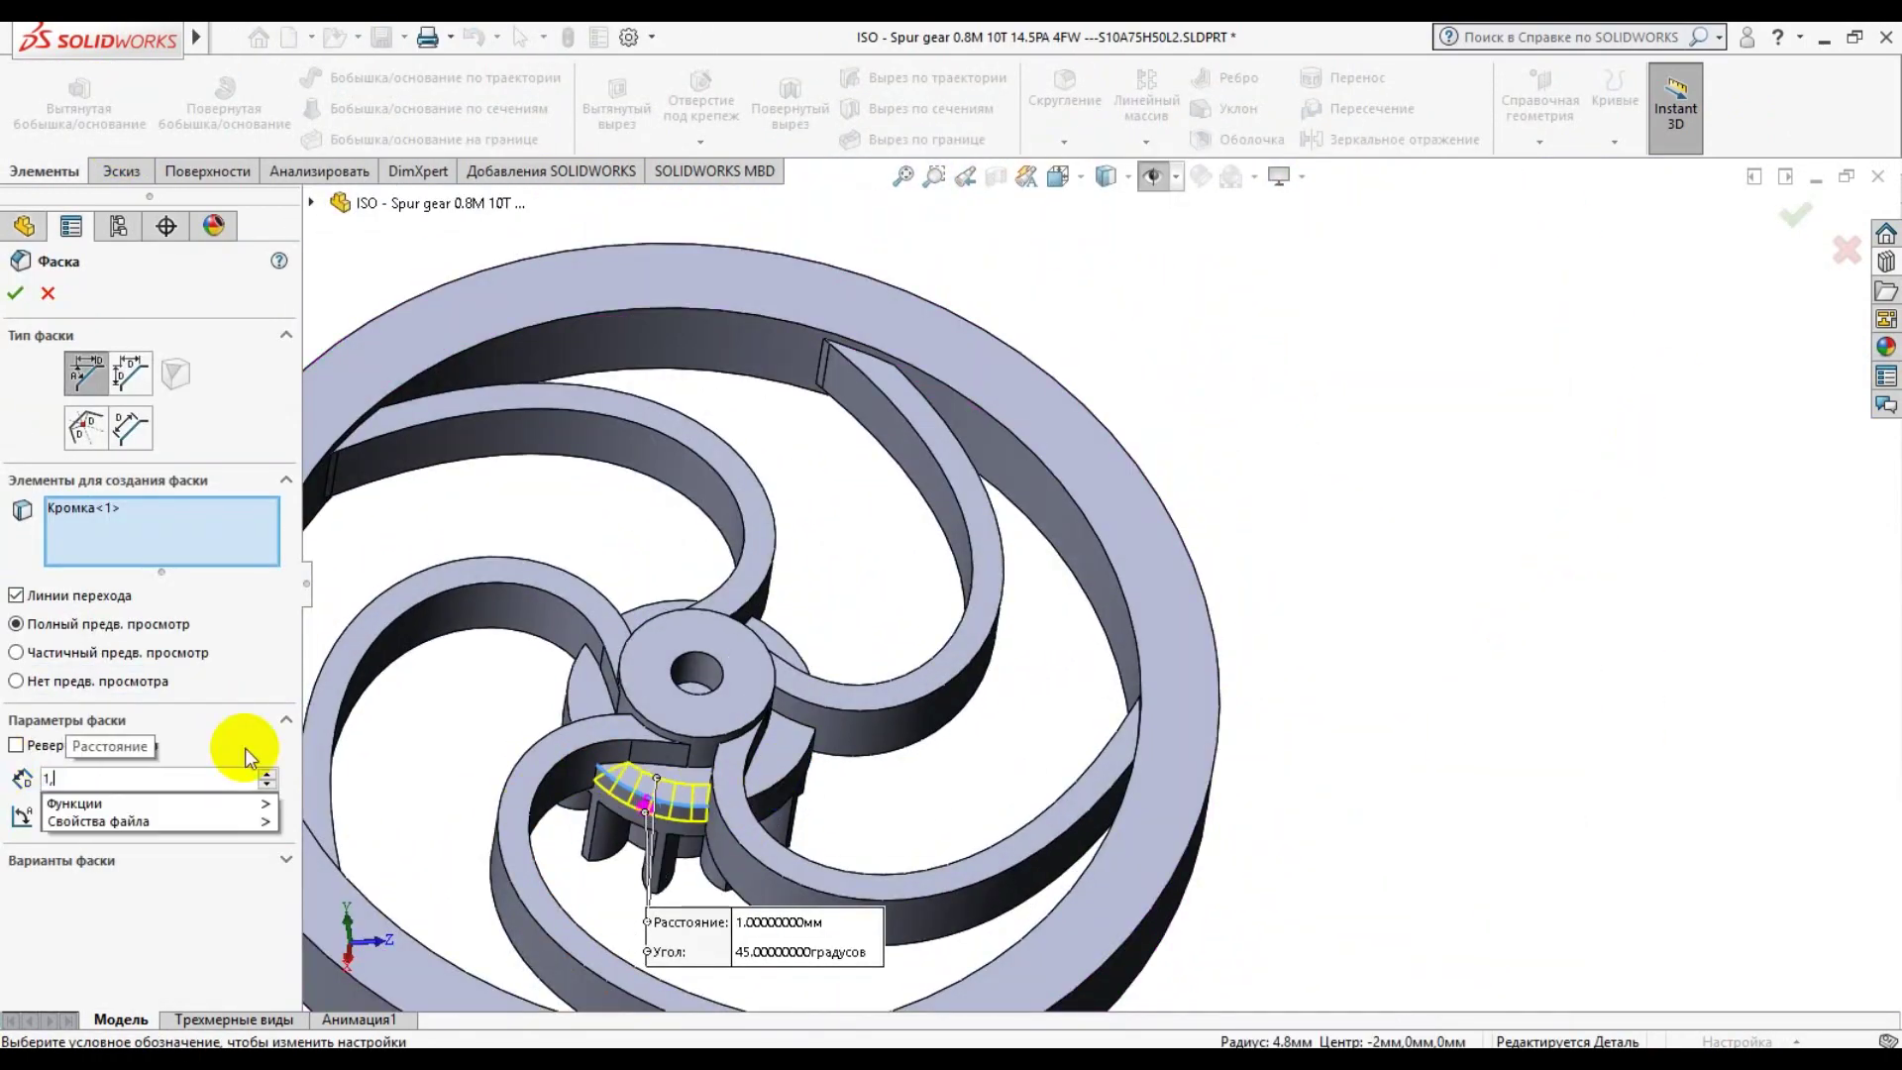
{"action": "left_click", "coordinate": [680, 700]}
{"action": "mouse_move", "coordinate": [679, 701]}
{"action": "middle_mouse_down"}
{"action": "mouse_move", "coordinate": [939, 562]}
{"action": "mouse_move", "coordinate": [870, 943]}
{"action": "middle_mouse_up"}
{"action": "key", "text": "Return"}
Start a Front plane sketch with a line at the rim's top edge
{"action": "left_click", "coordinate": [84, 416]}
{"action": "left_click", "coordinate": [111, 394]}
{"action": "left_click", "coordinate": [218, 76]}
{"action": "left_click", "coordinate": [826, 455]}
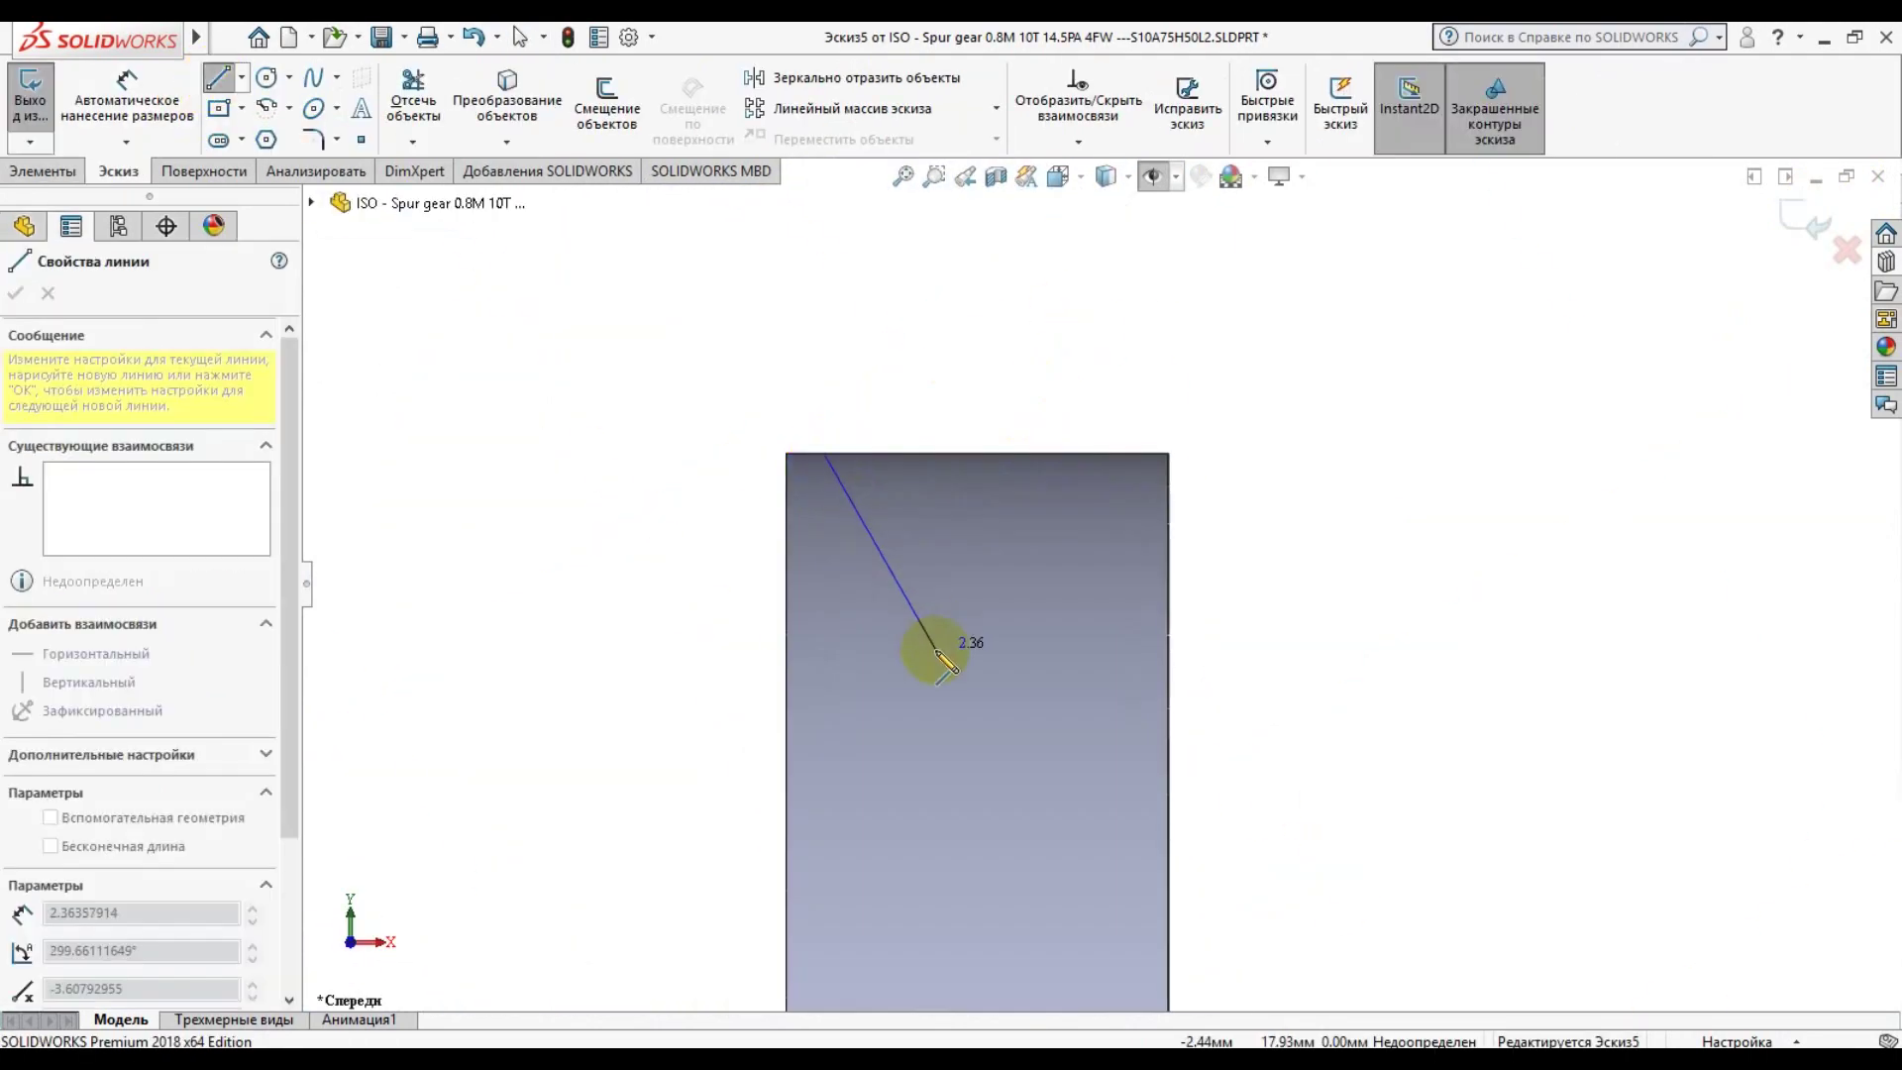
Finish the trapezoidal groove profile and add a centreline along the rim's top edge
{"action": "left_click", "coordinate": [824, 454]}
{"action": "right_click", "coordinate": [849, 485]}
{"action": "left_click", "coordinate": [637, 310]}
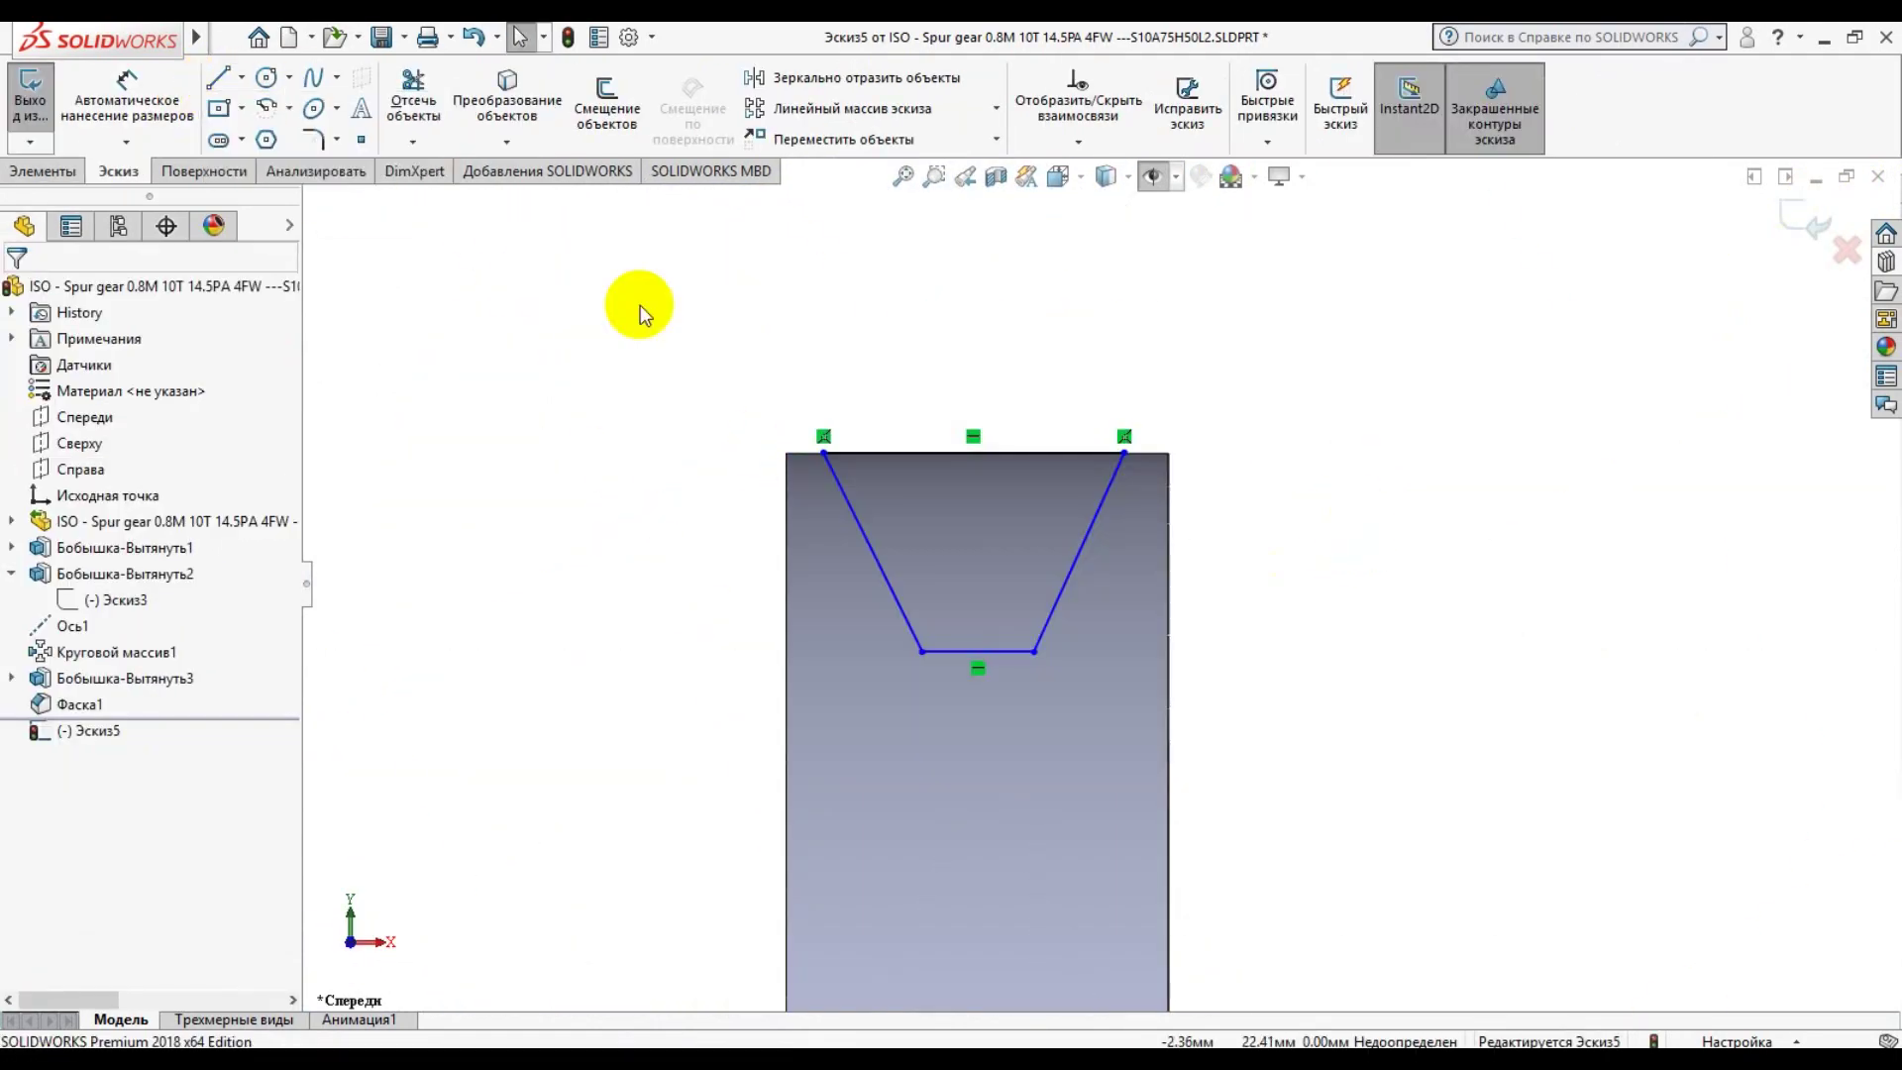
{"action": "left_click", "coordinate": [824, 452]}
{"action": "right_click", "coordinate": [785, 453]}
{"action": "scroll", "coordinate": [1074, 543], "scroll_direction": "up", "scroll_amount": 5}
{"action": "scroll", "coordinate": [1176, 666], "scroll_direction": "down", "scroll_amount": 6}
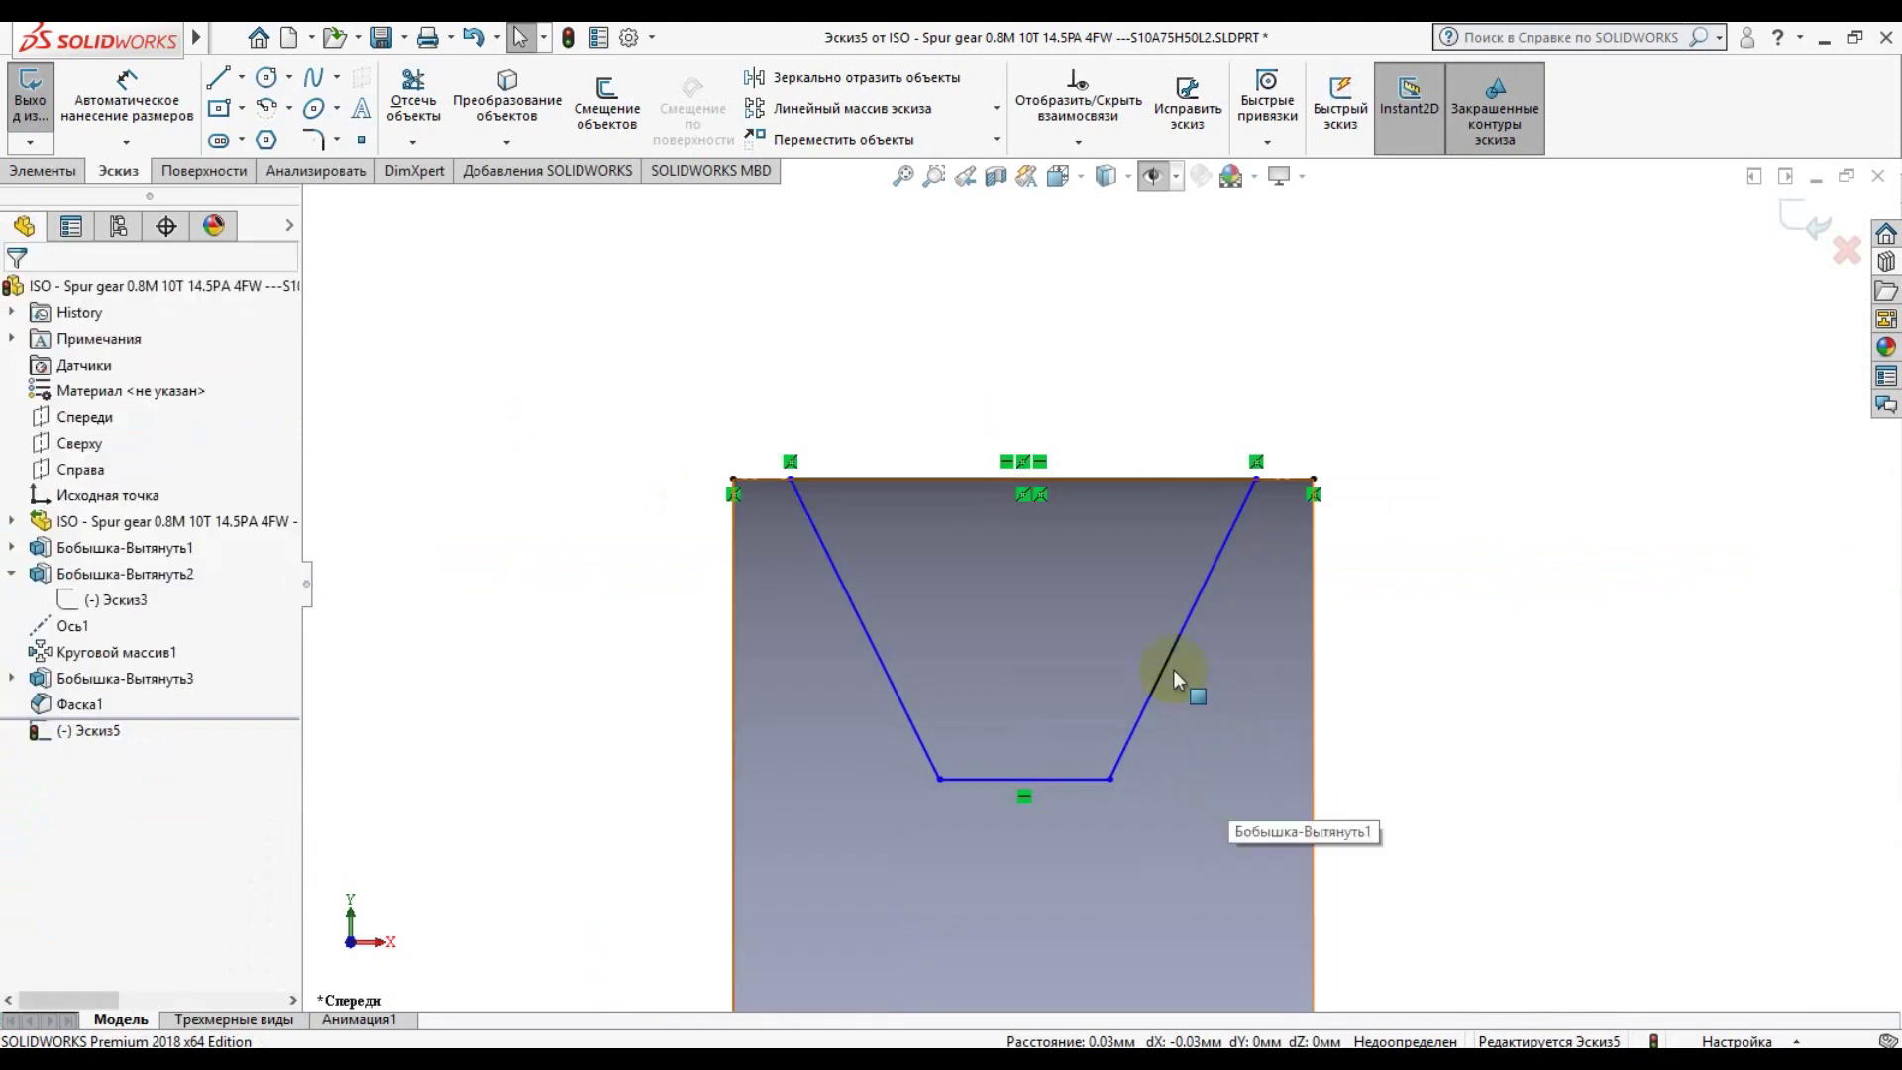
{"action": "right_click_drag", "start_coordinate": [1176, 666], "coordinate": [1288, 411]}
Dimension the groove: 0,3 offset, 1,5 depth and 2 bottom width
{"action": "left_click", "coordinate": [1175, 533]}
{"action": "left_click", "coordinate": [1203, 554]}
{"action": "left_click", "coordinate": [1146, 390]}
{"action": "key", "text": "Return"}
{"action": "left_click", "coordinate": [864, 680]}
{"action": "left_click", "coordinate": [727, 577]}
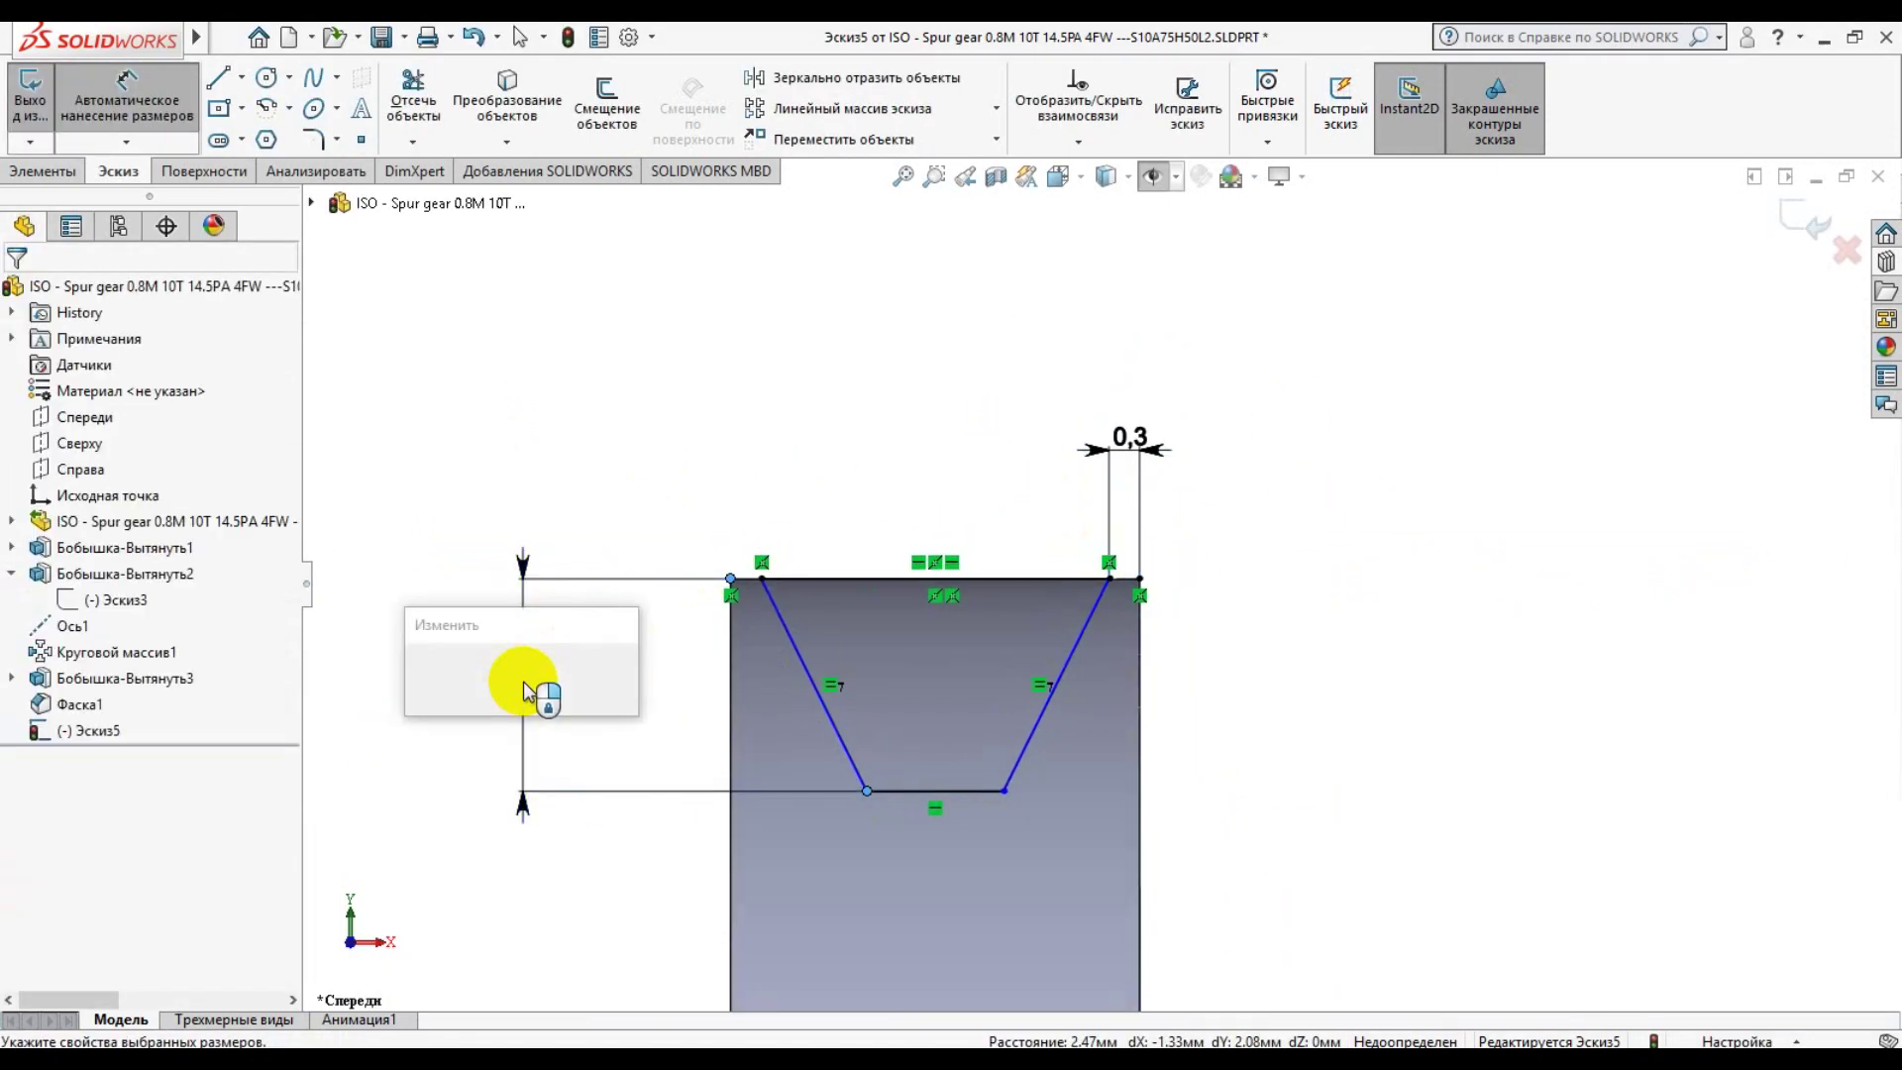
{"action": "left_click", "coordinate": [512, 645]}
{"action": "type", "text": "1.5"}
{"action": "key", "text": "Return"}
{"action": "left_click", "coordinate": [935, 730]}
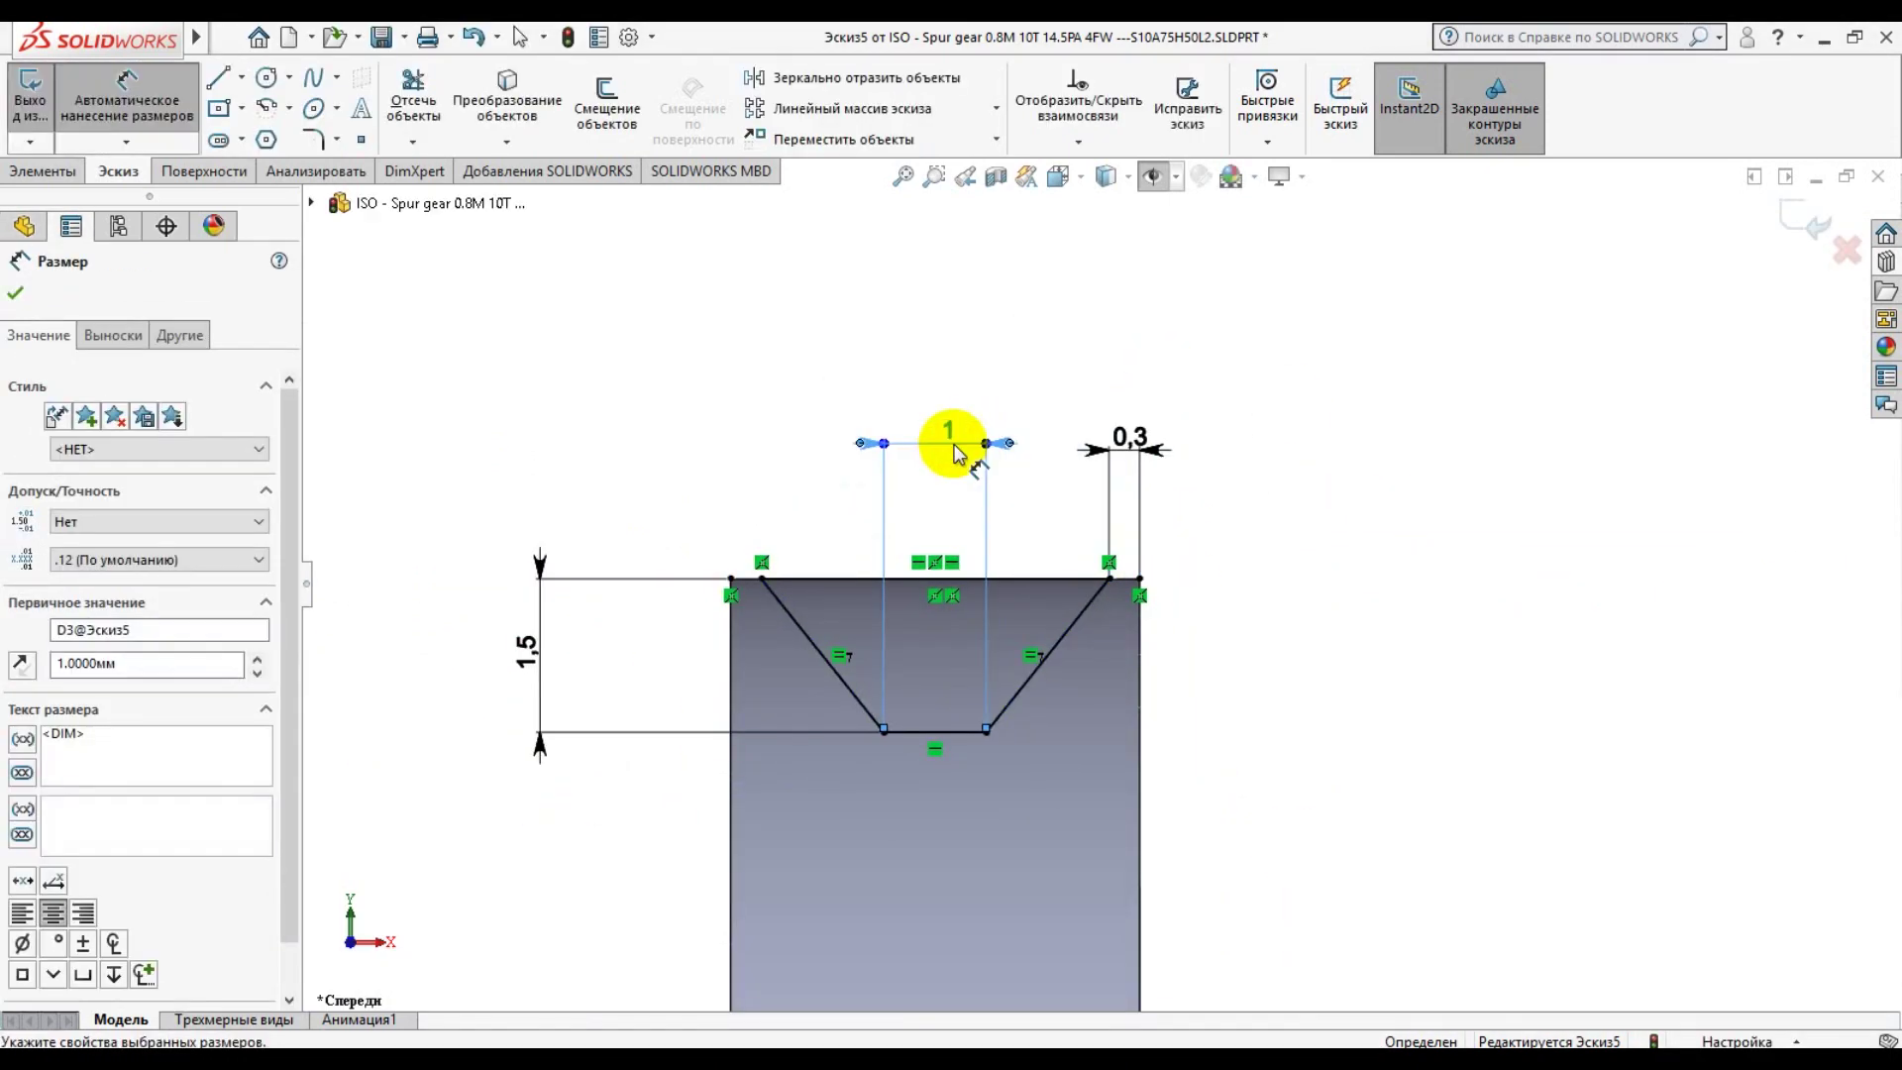
{"action": "type", "text": "2"}
{"action": "key", "text": "Return"}
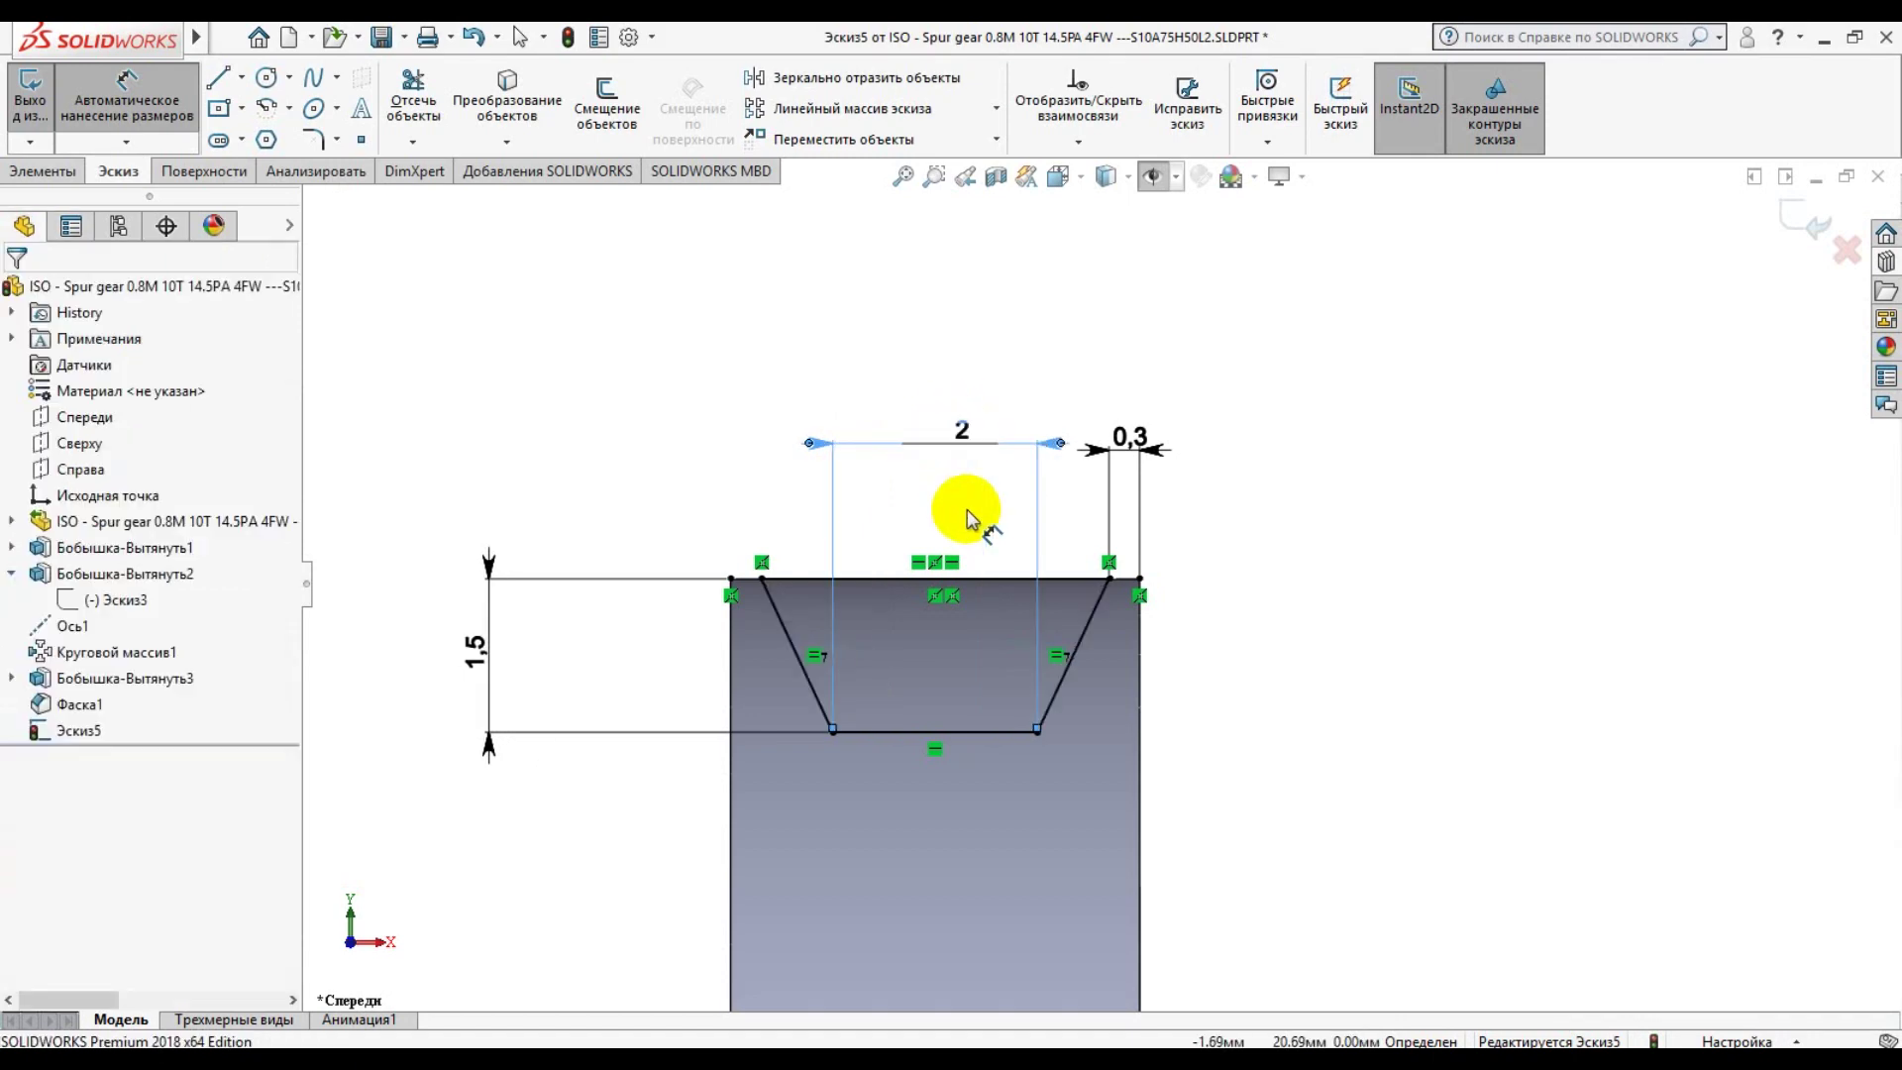
Revolve-cut the groove profile 360° around the outer rim
{"action": "left_click", "coordinate": [1803, 220]}
{"action": "left_click", "coordinate": [790, 104]}
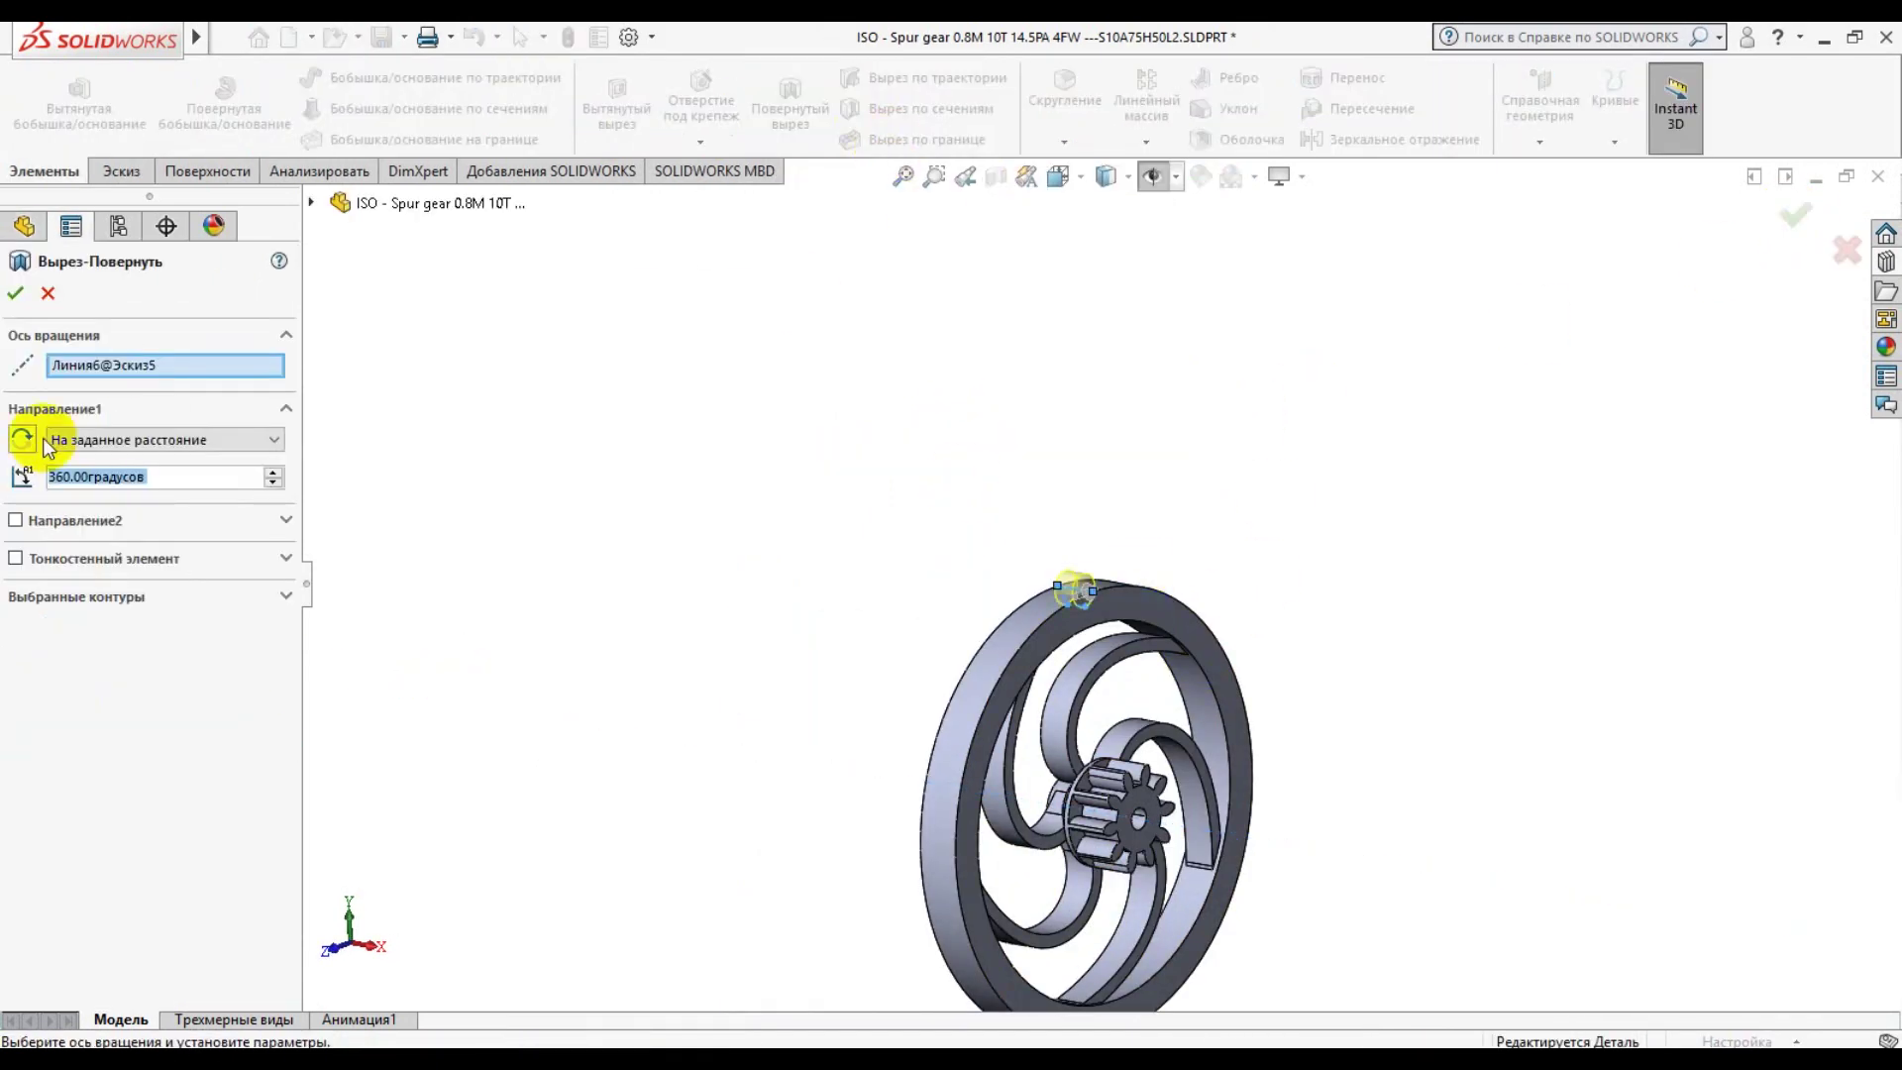
{"action": "key", "text": "Return"}
{"action": "mouse_move", "coordinate": [1155, 687]}
{"action": "middle_mouse_down"}
{"action": "mouse_move", "coordinate": [1089, 388]}
{"action": "mouse_move", "coordinate": [1286, 746]}
{"action": "mouse_move", "coordinate": [1023, 756]}
{"action": "mouse_move", "coordinate": [650, 382]}
{"action": "middle_mouse_up"}
Colour the whole wheel yellow and orbit to view the finished part
{"action": "left_click_drag", "start_coordinate": [58, 874], "coordinate": [77, 868]}
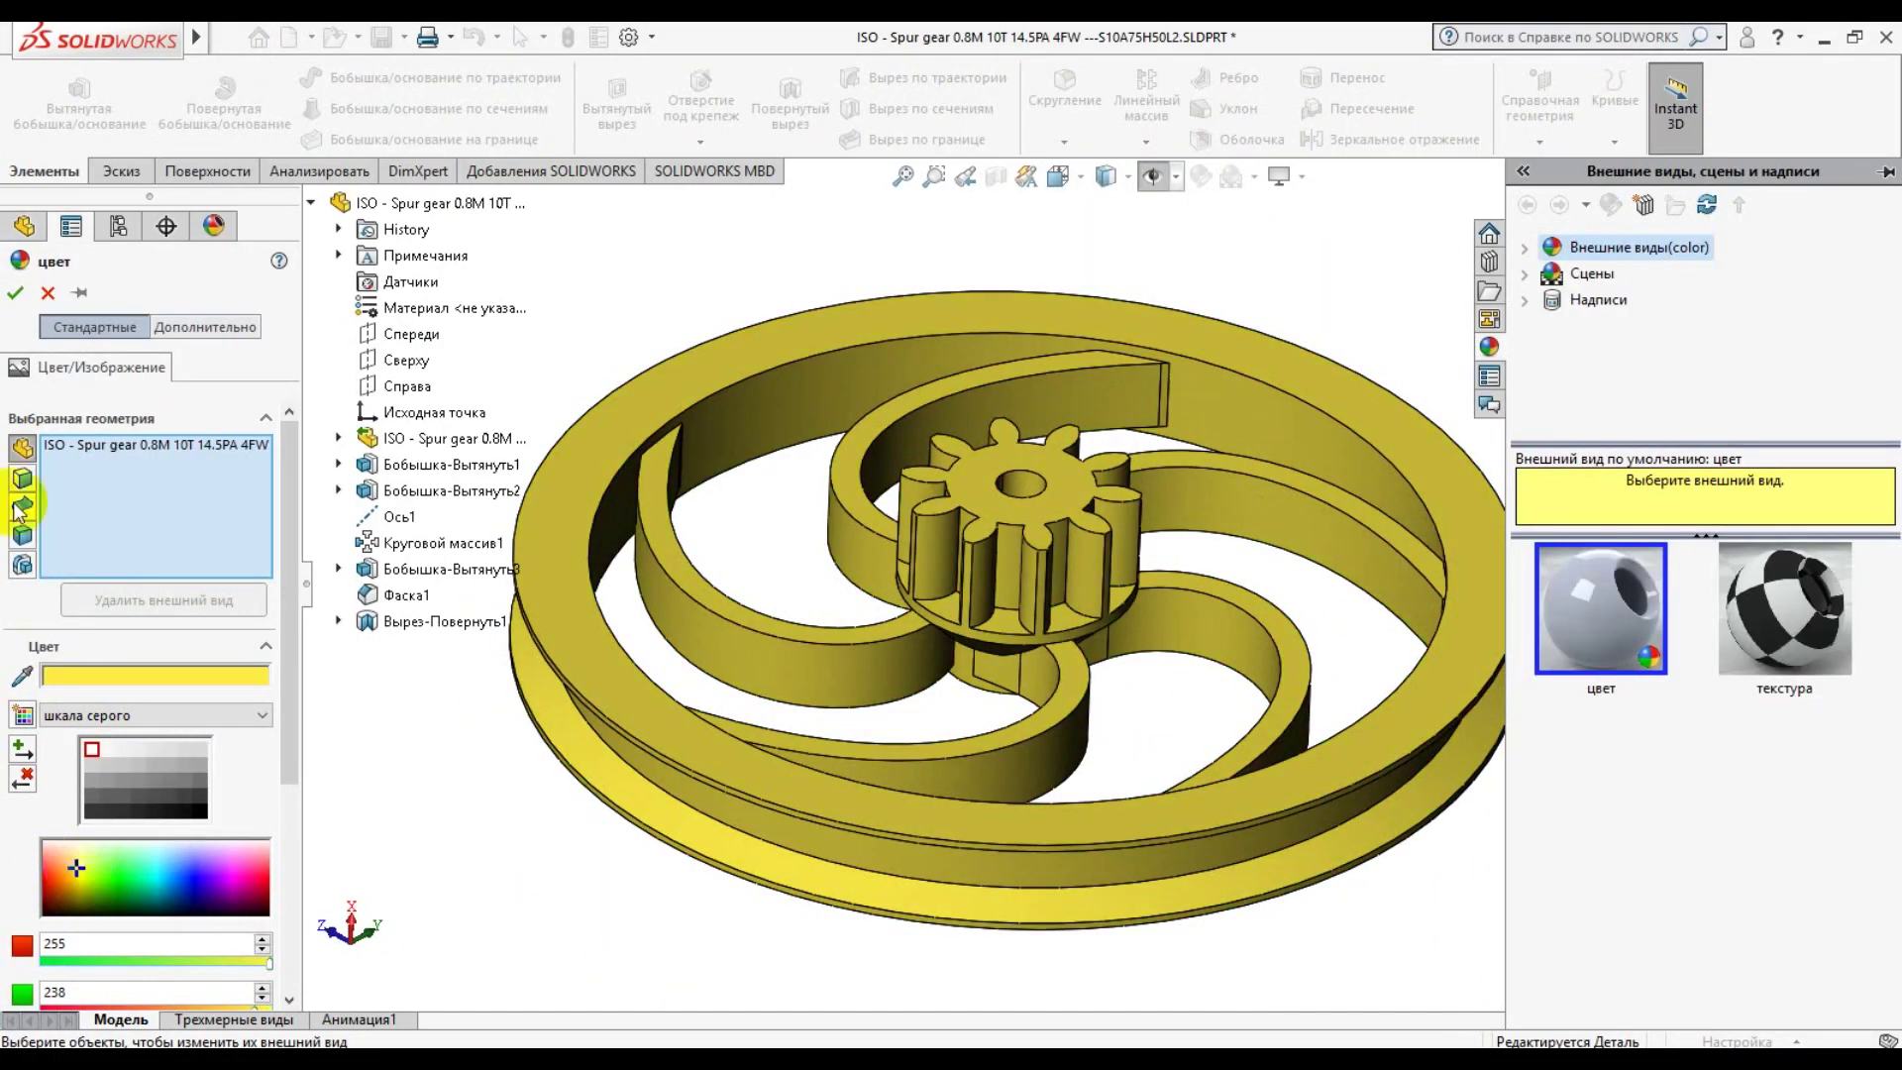
{"action": "key", "text": "Return"}
{"action": "mouse_move", "coordinate": [1031, 637]}
{"action": "middle_mouse_down"}
{"action": "mouse_move", "coordinate": [1125, 815]}
{"action": "mouse_move", "coordinate": [1198, 728]}
{"action": "middle_mouse_up"}
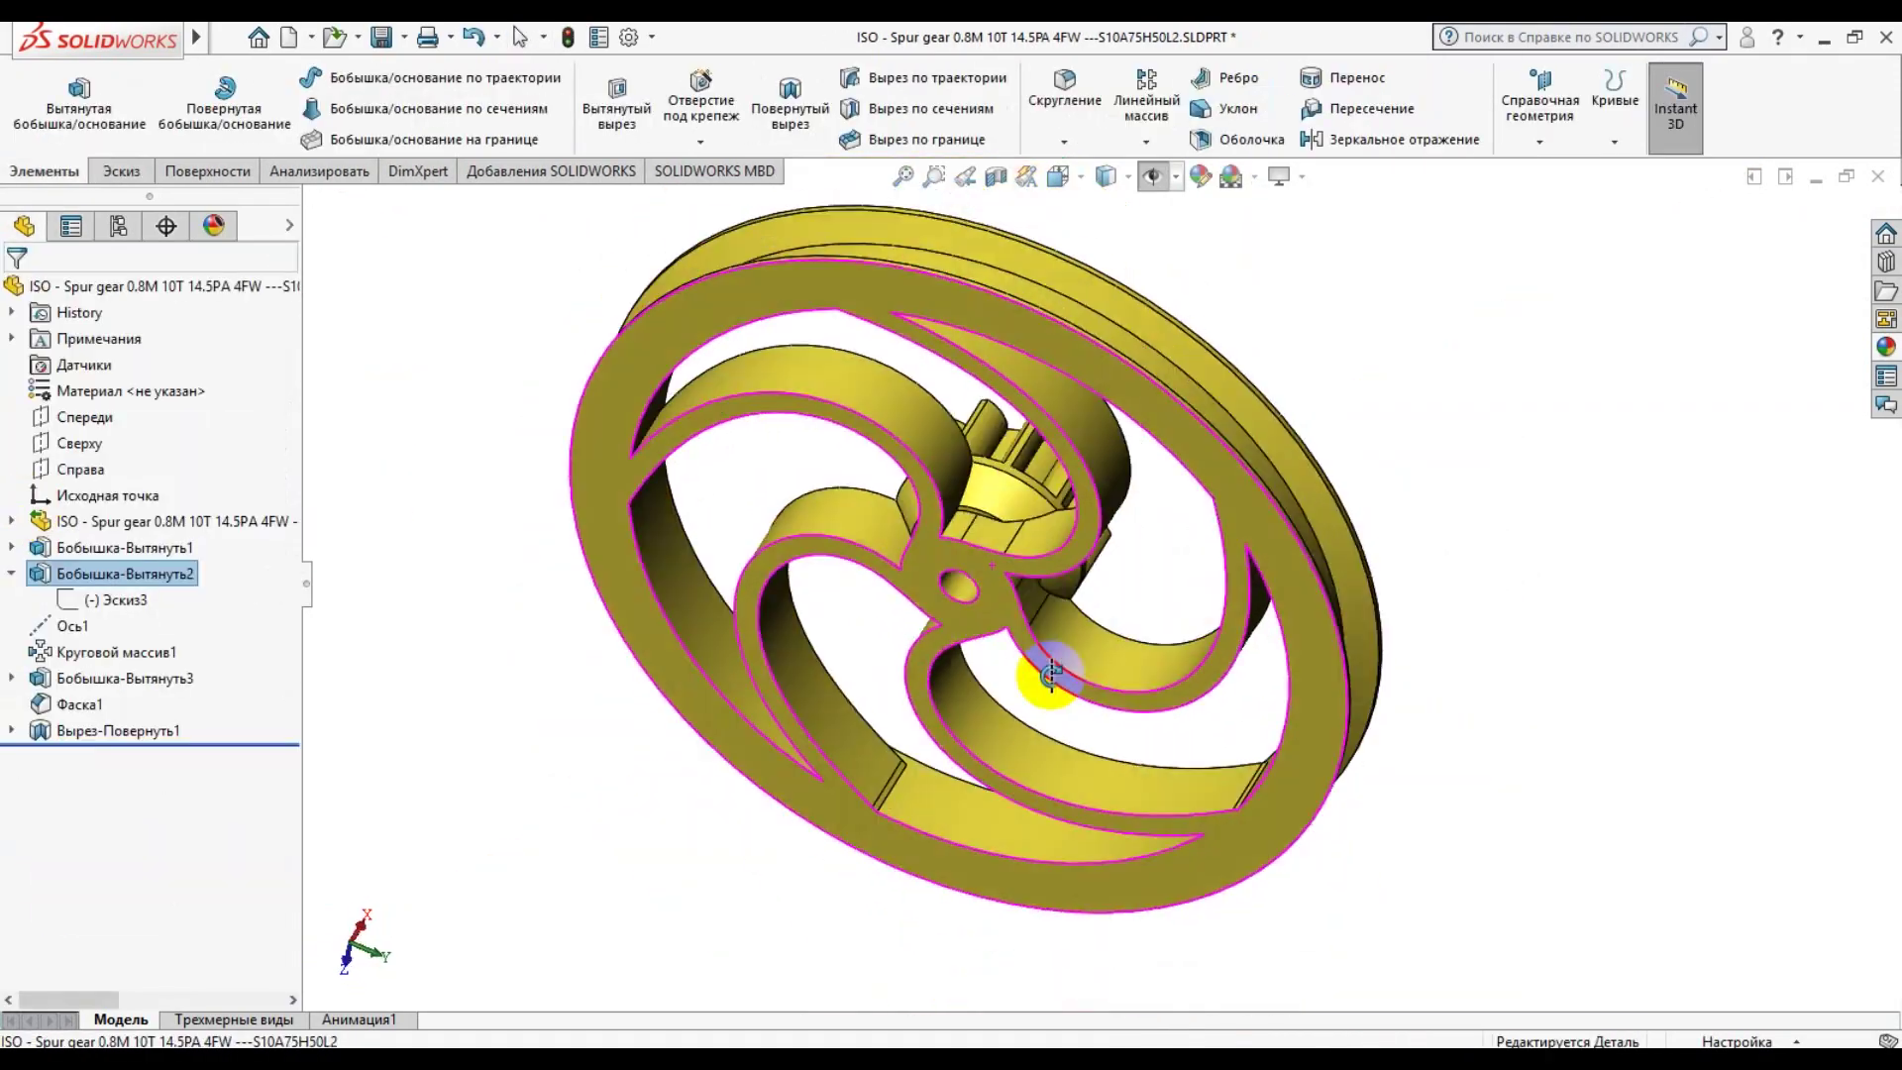
{"action": "middle_click_drag", "start_coordinate": [1558, 667], "coordinate": [1075, 910]}
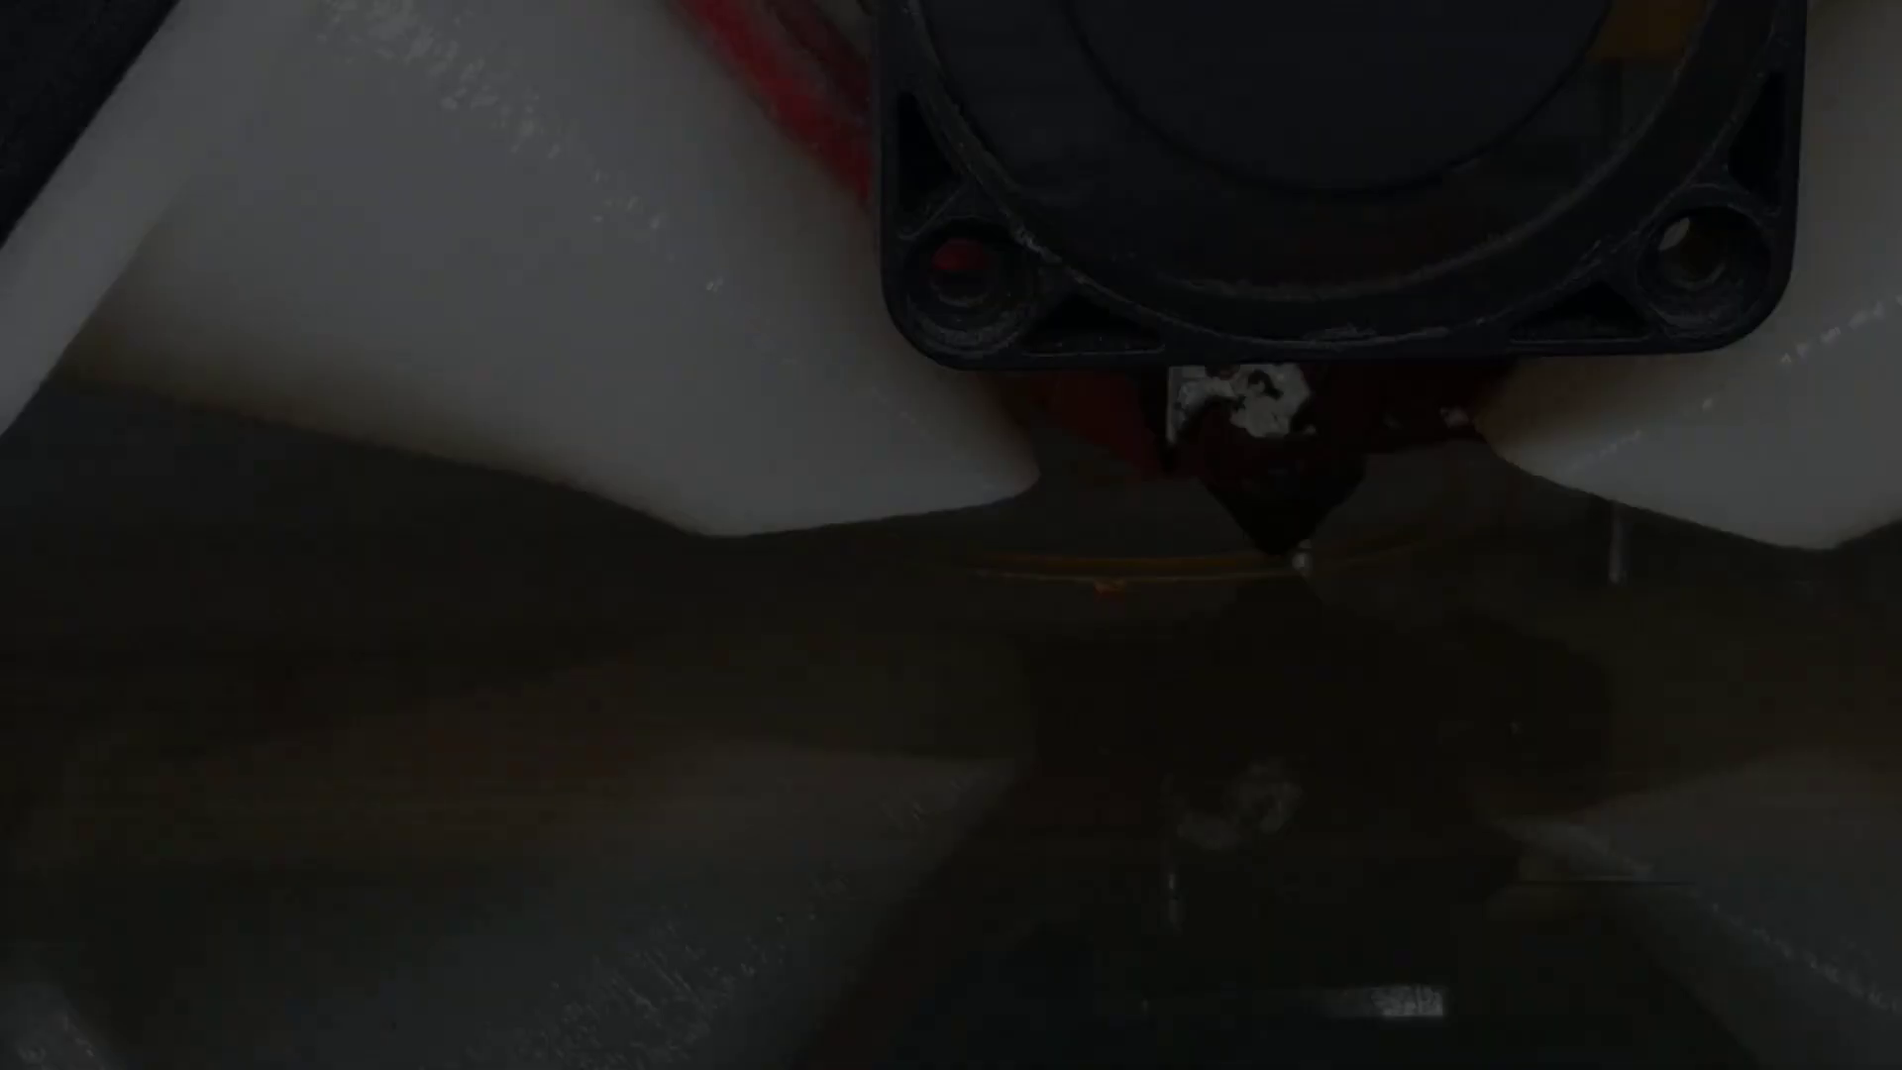